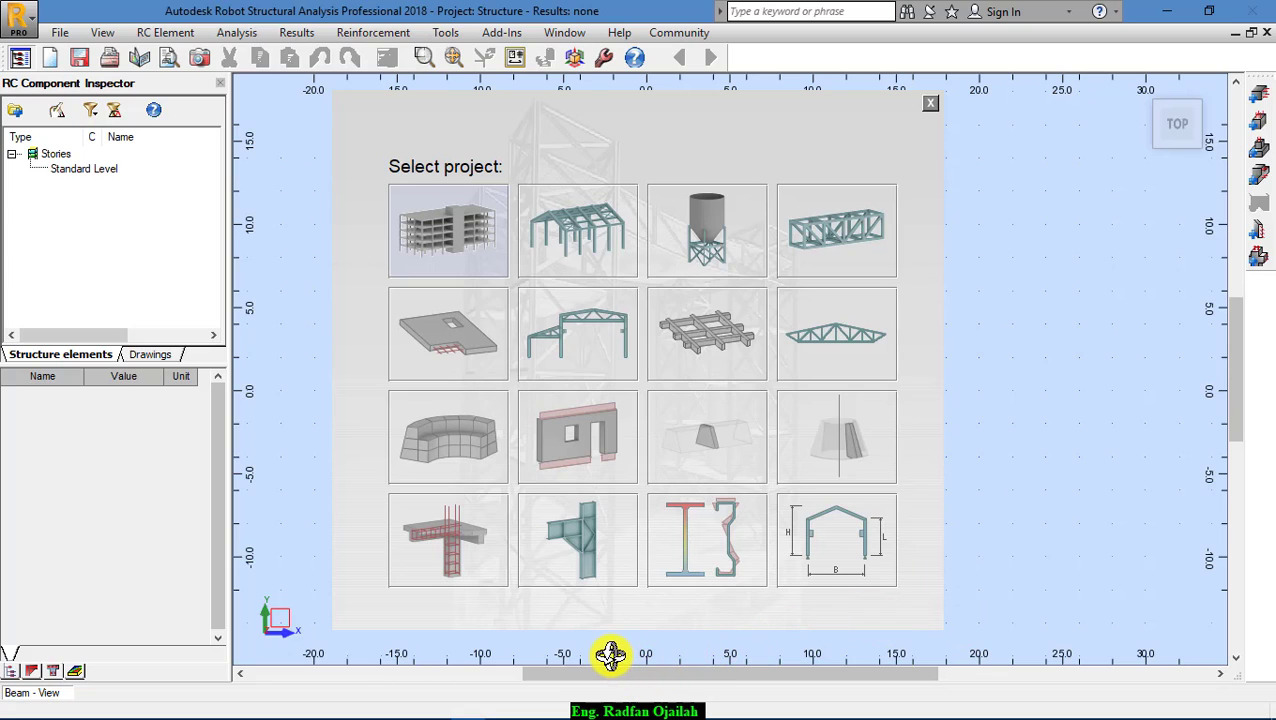
- Start a reinforced concrete element design project and create a new RC beam
left_click(449, 547)
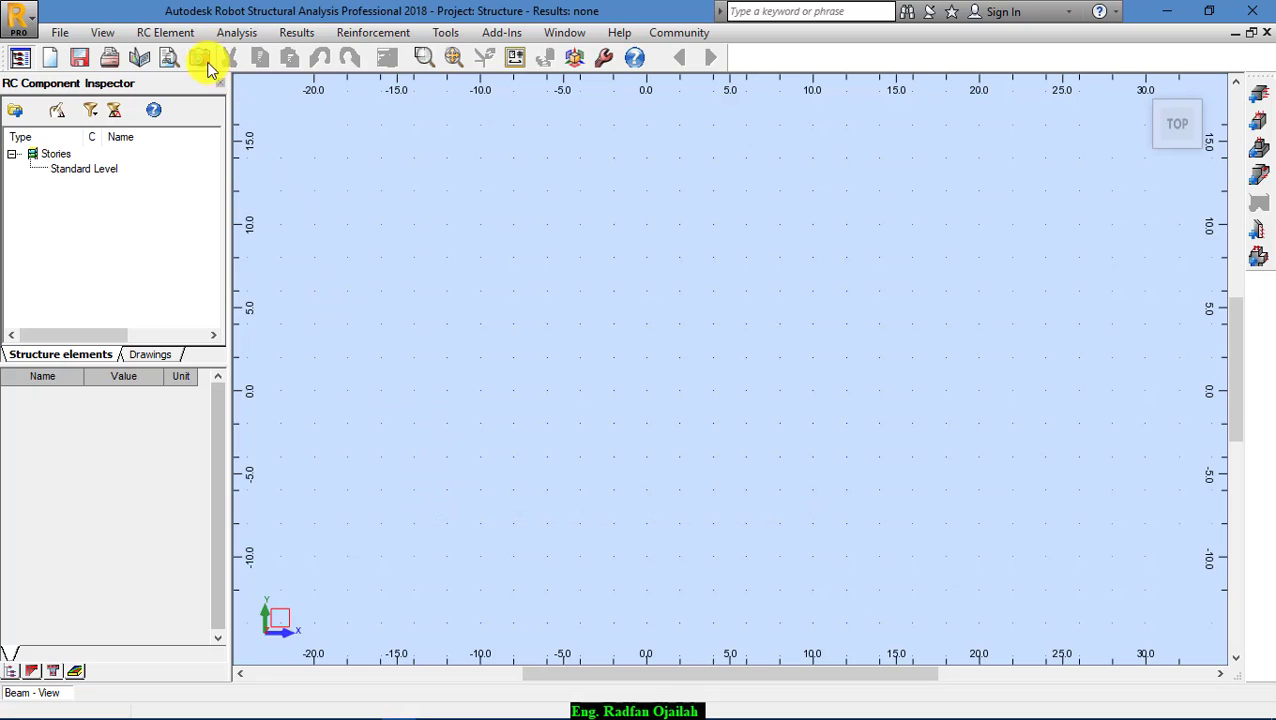
left_click(190, 34)
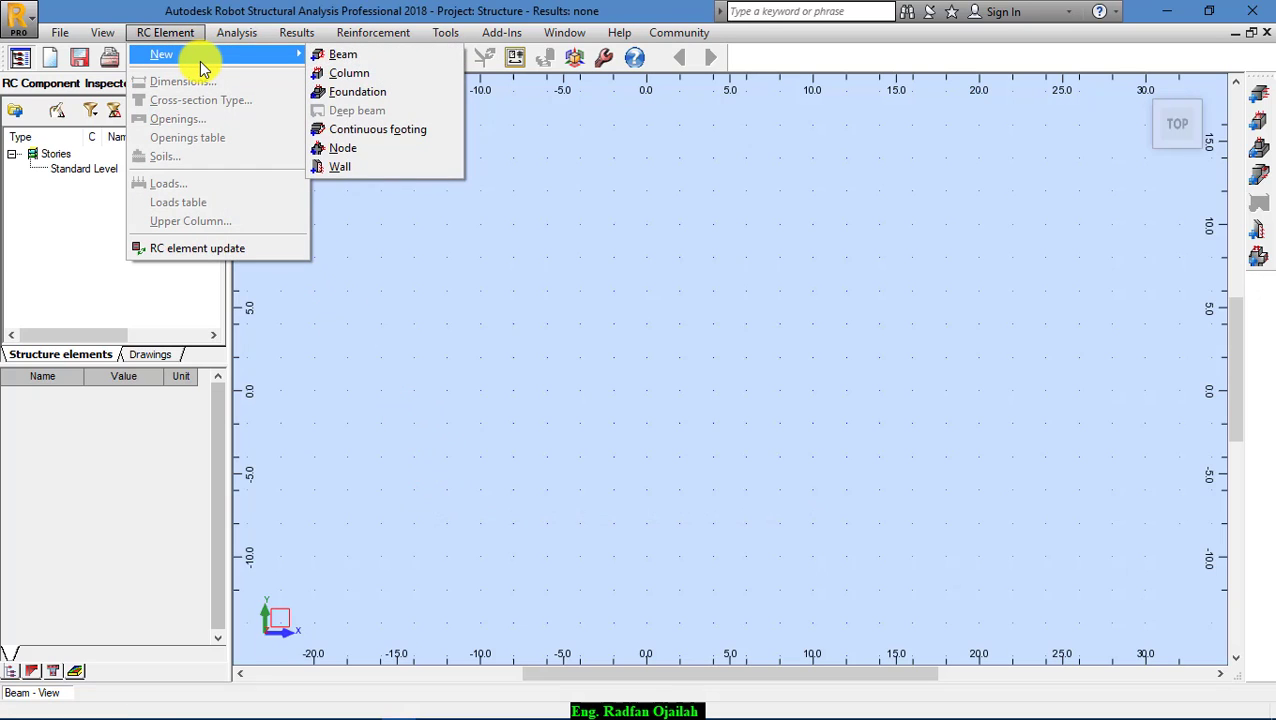
left_click(297, 32)
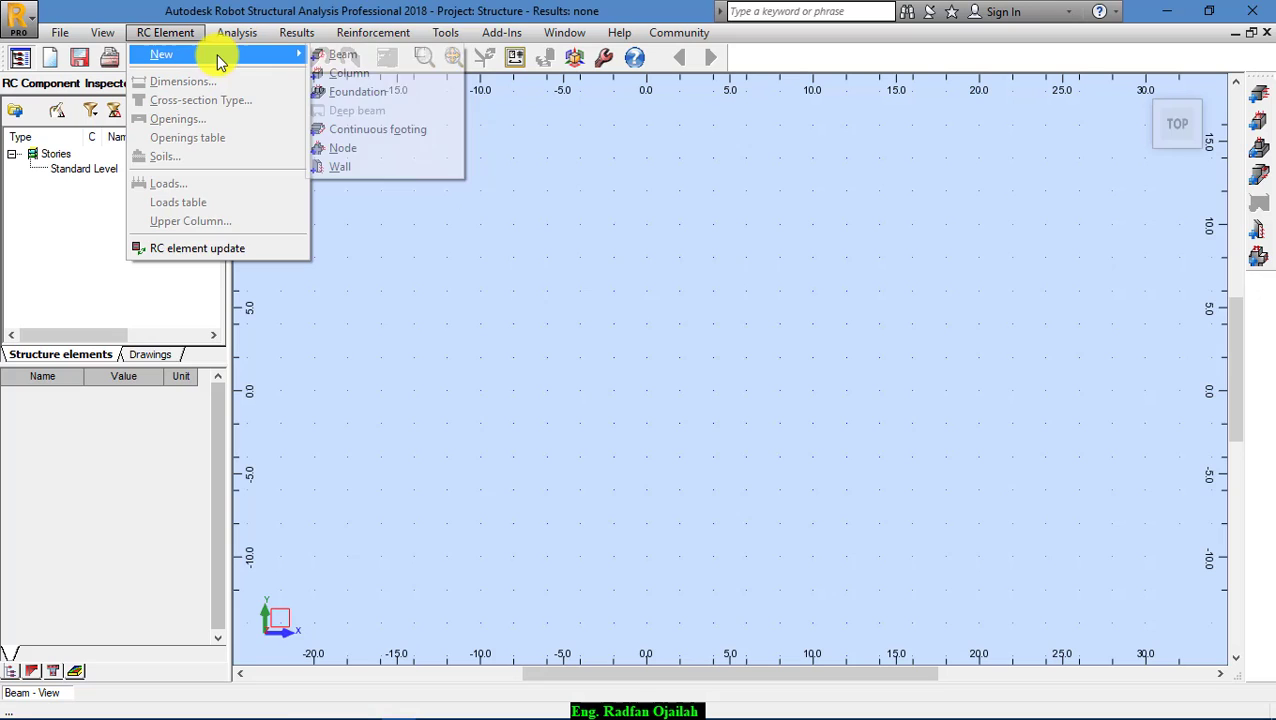
mouse_move(338, 35)
mouse_move(214, 54)
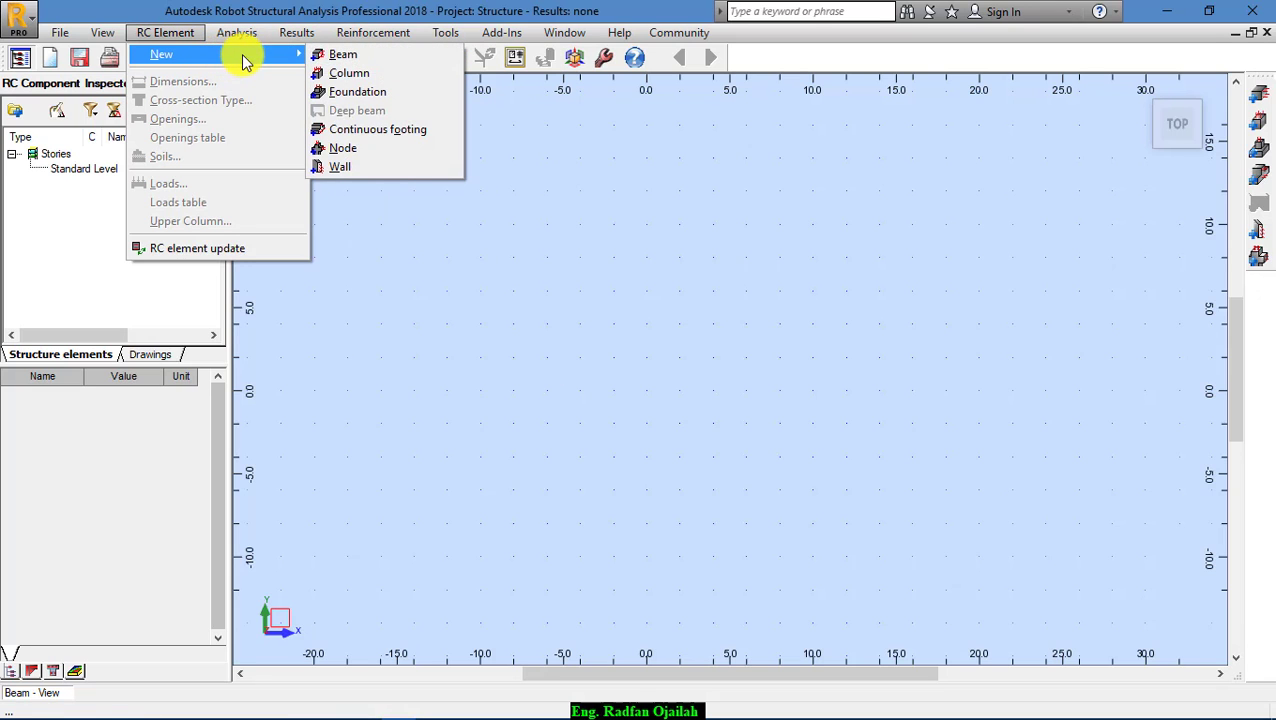
left_click(331, 57)
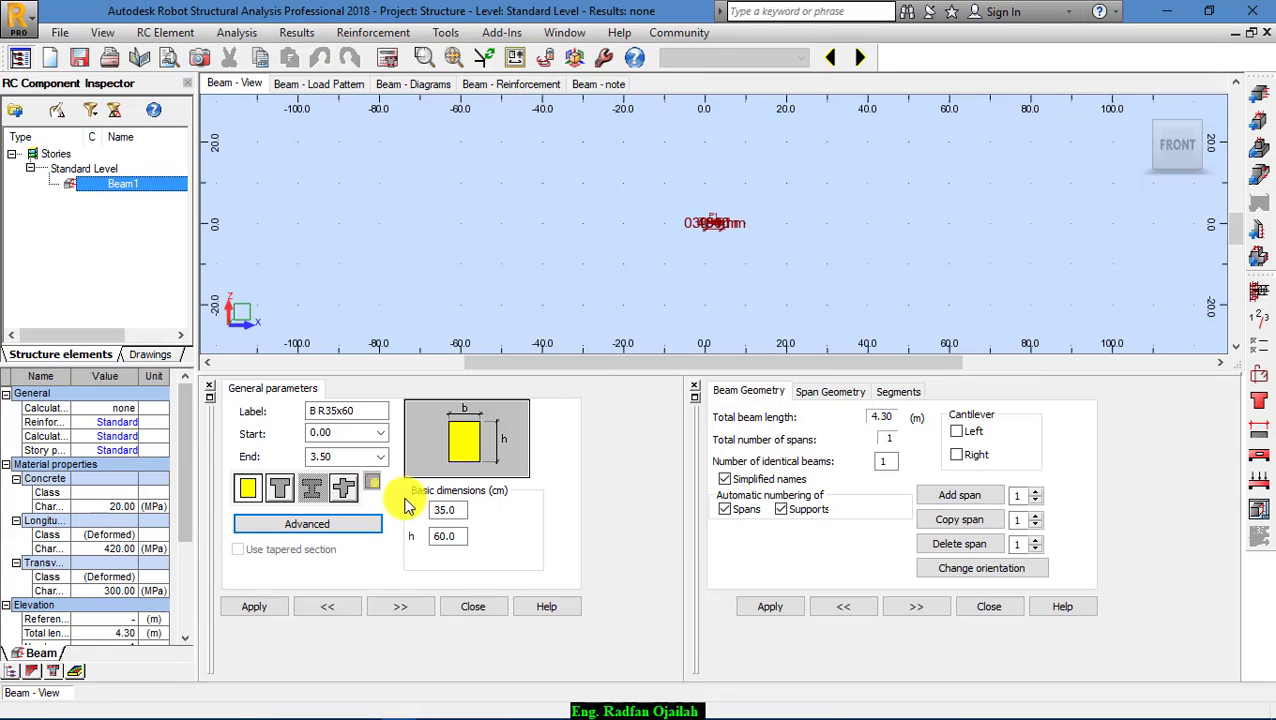
- Enter a rectangular cross-section for the beam with b 30 cm and h 70 cm
double_click(459, 509)
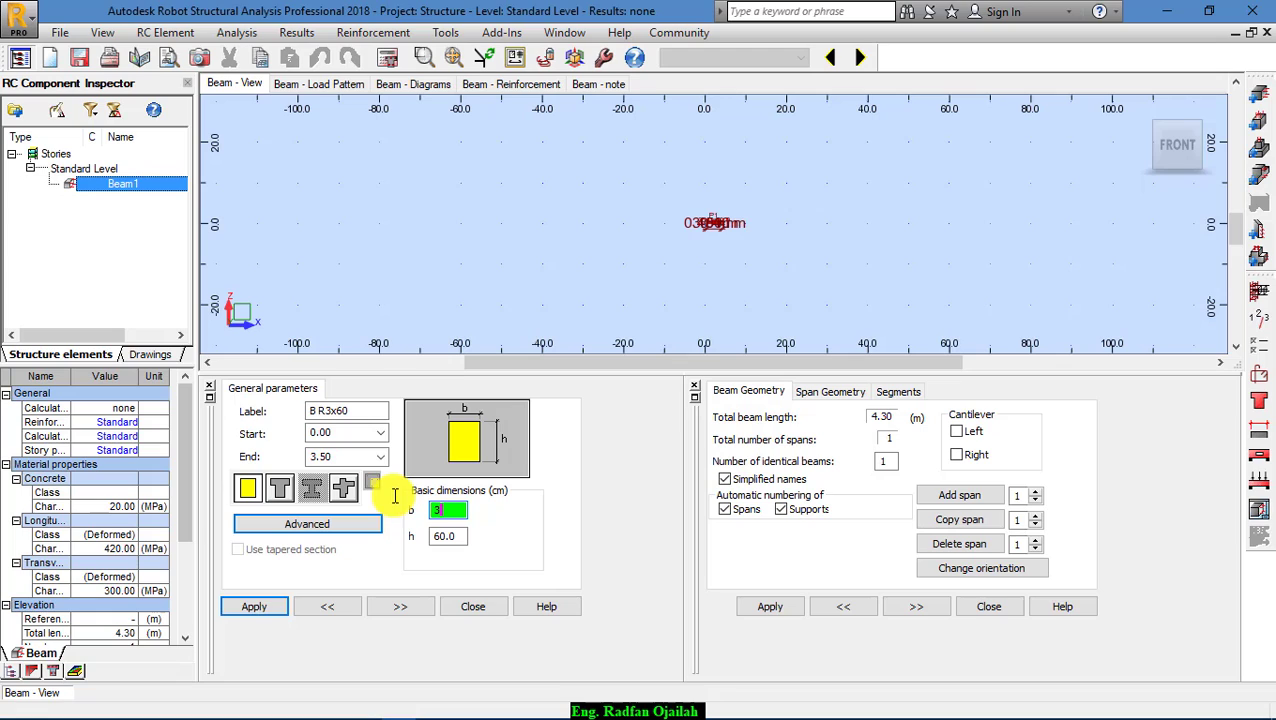
type("30")
double_click(443, 536)
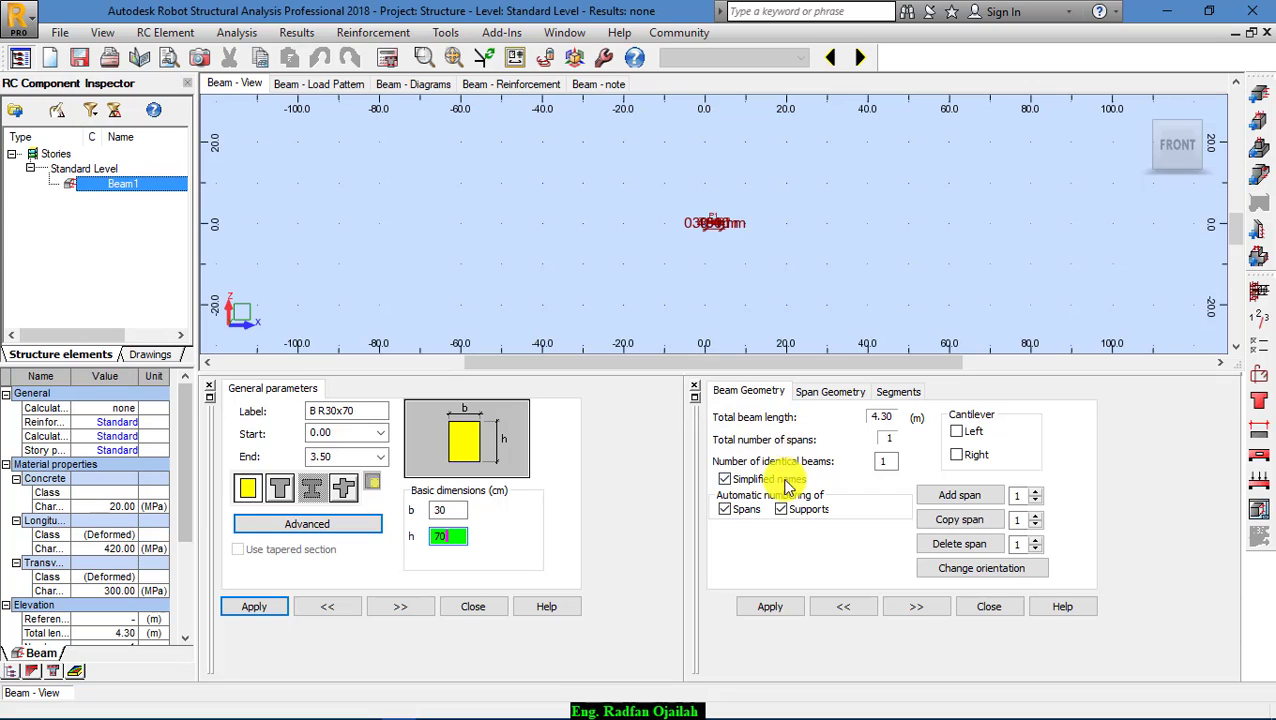
- Try to set the beam's span length to 6 m in the span geometry
left_click(828, 391)
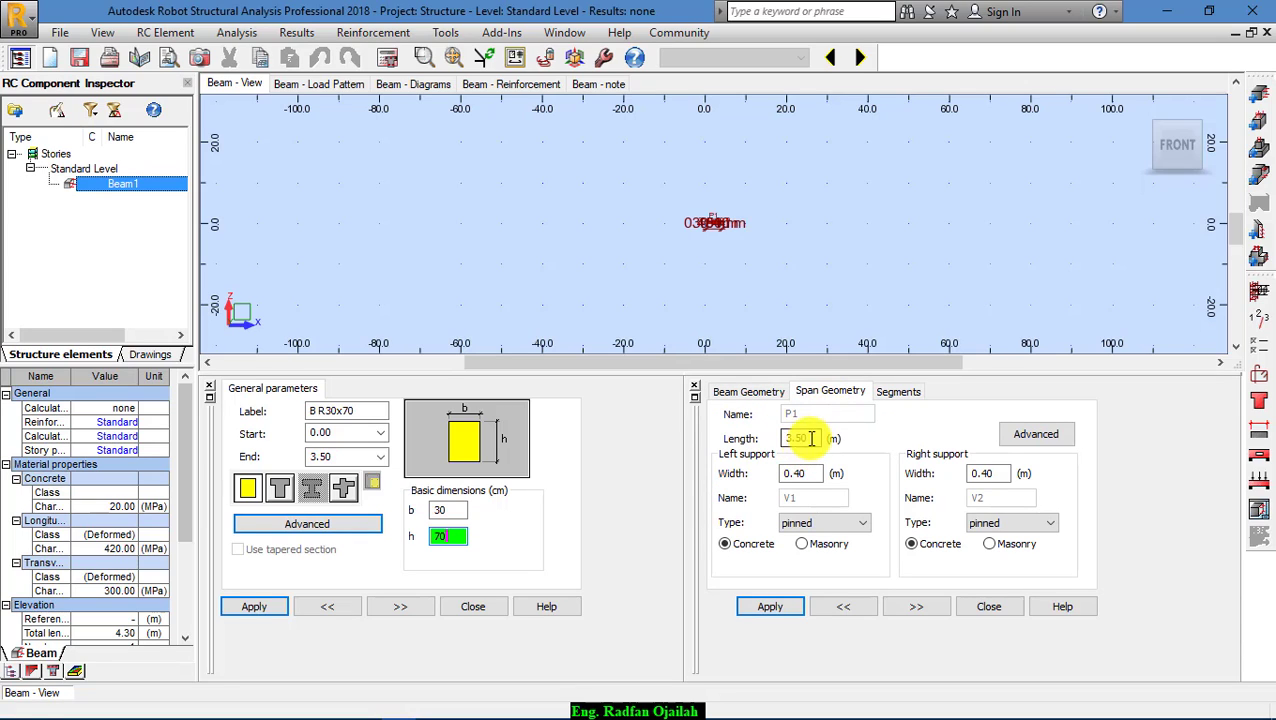
double_click(812, 438)
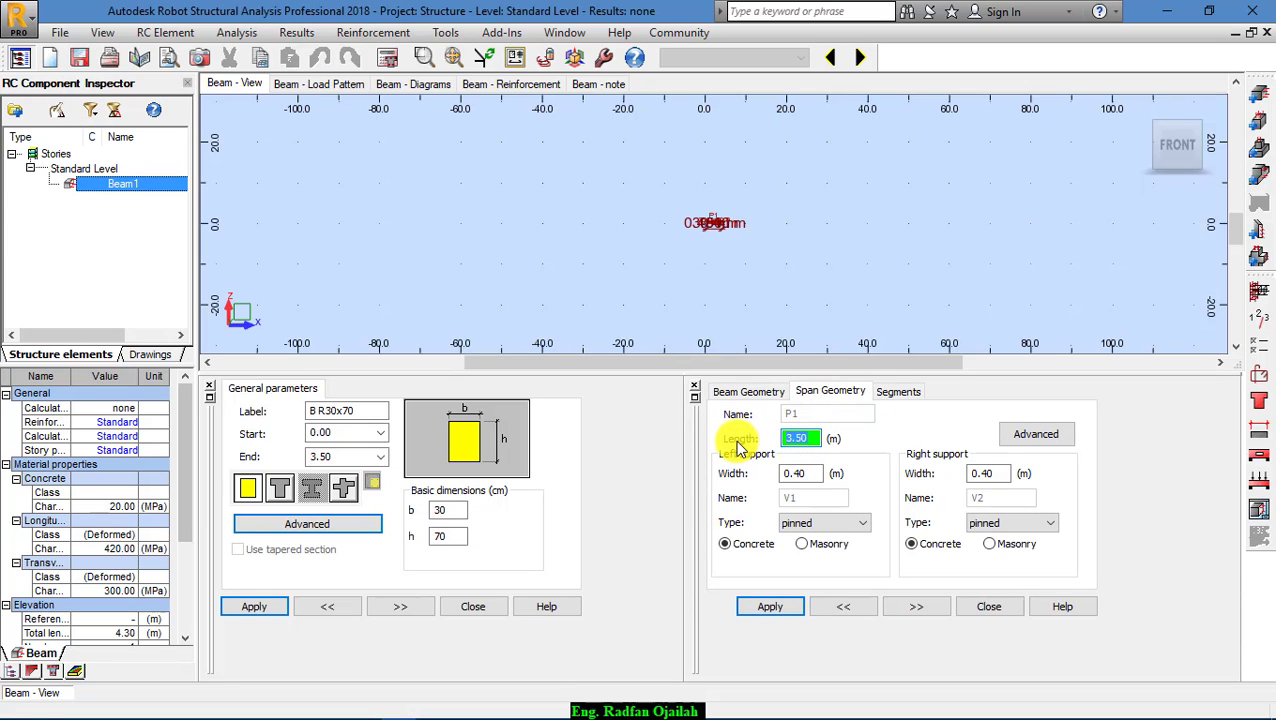
type("5")
key("BackSpace")
type("6")
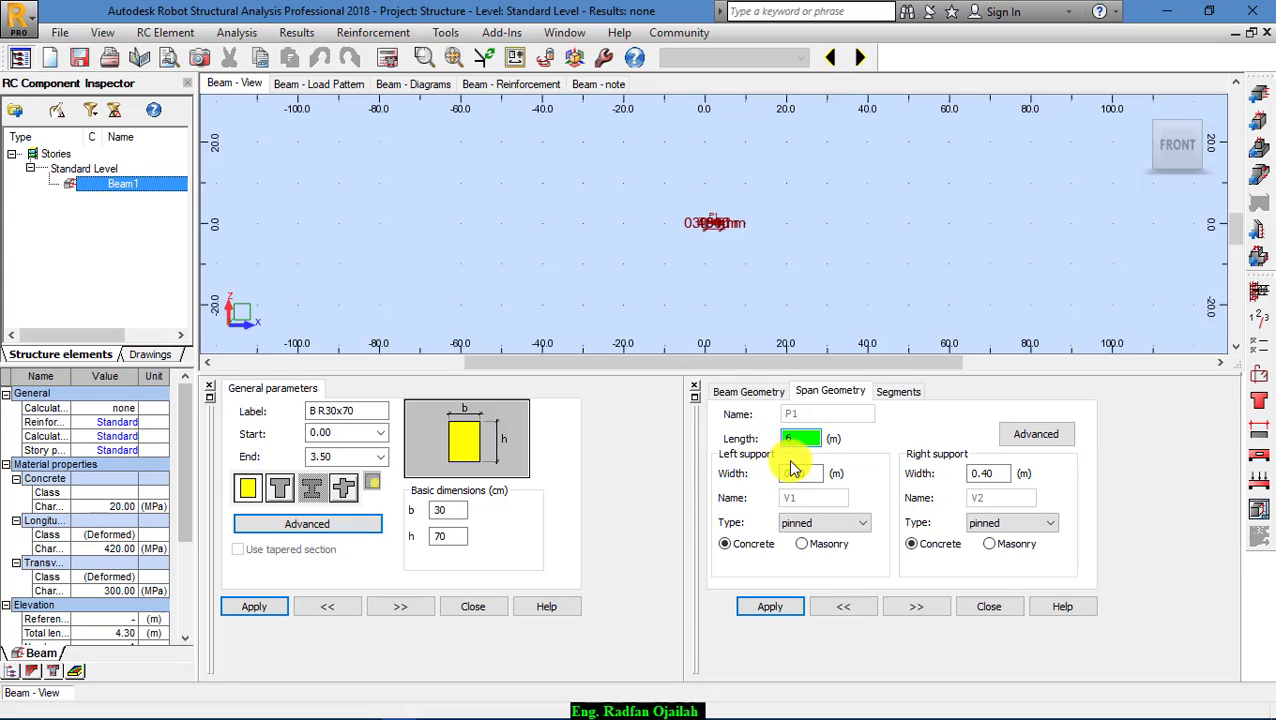
- Apply the entered cross-section dimensions to the beam and show the model in a 3D view
left_click(268, 607)
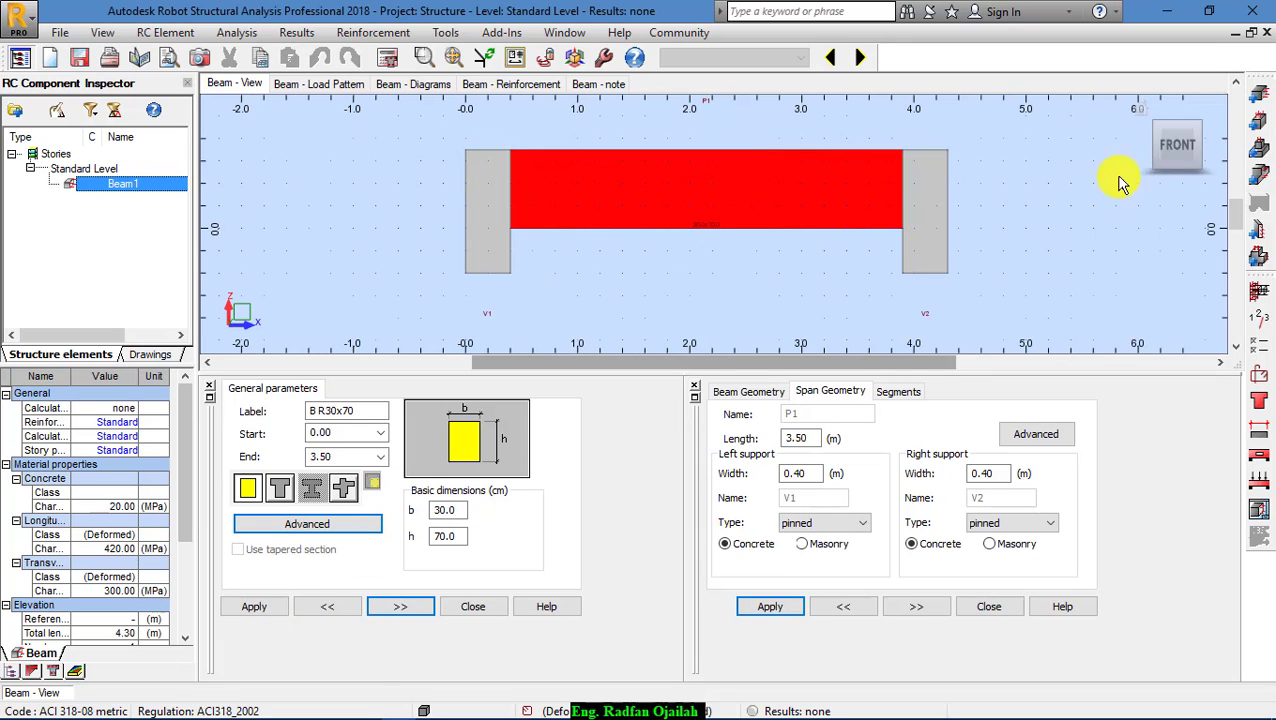
left_click(1140, 110)
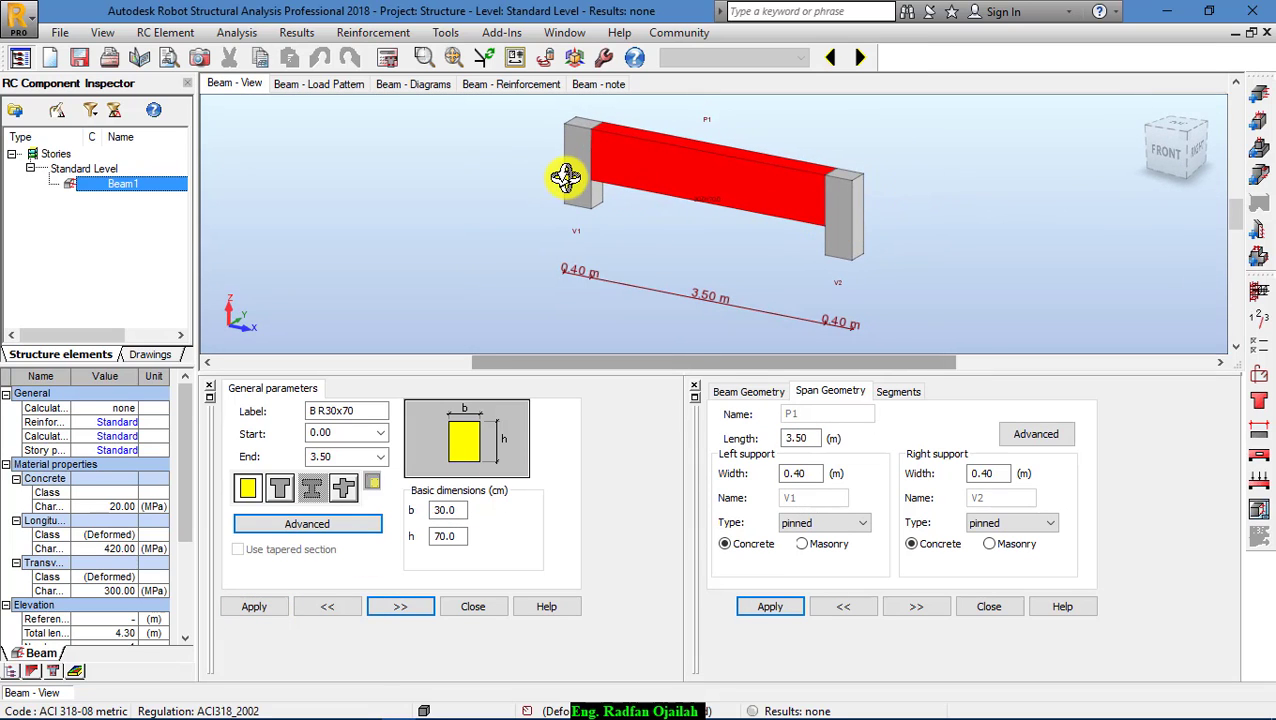
middle_click_drag(561, 176, 590, 193, "shift")
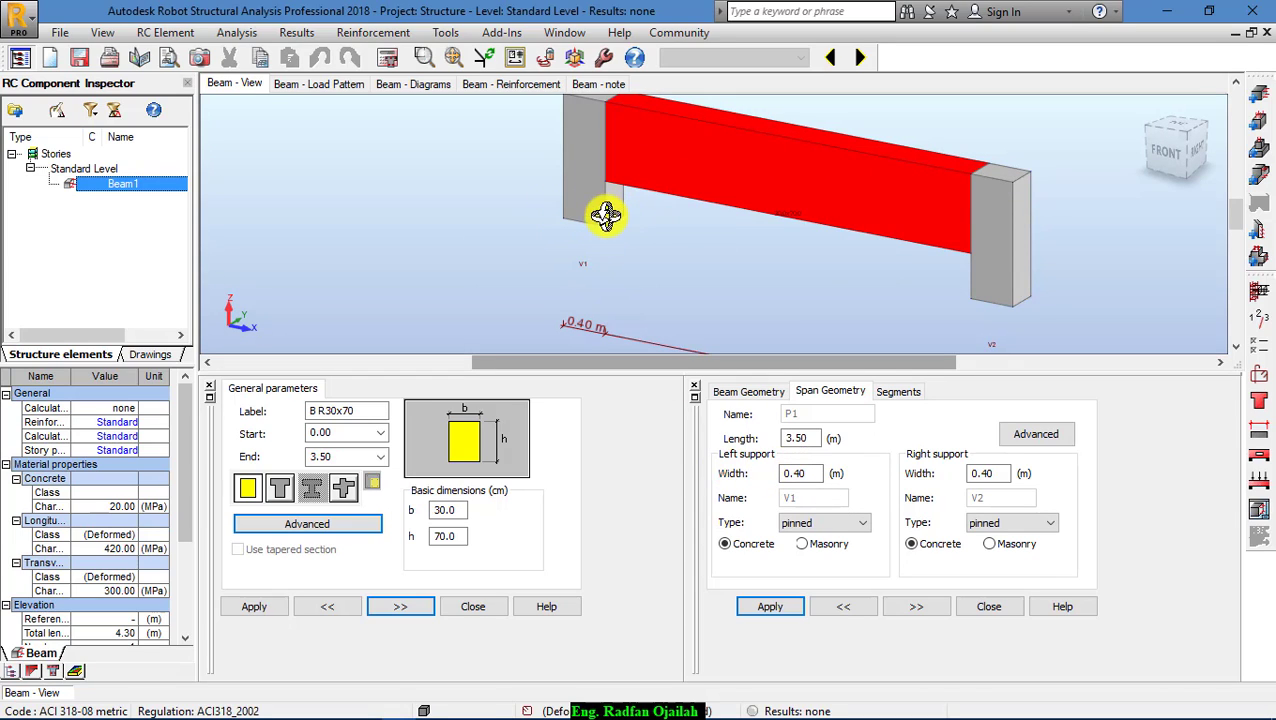
middle_click_drag(604, 305, 570, 276, "shift")
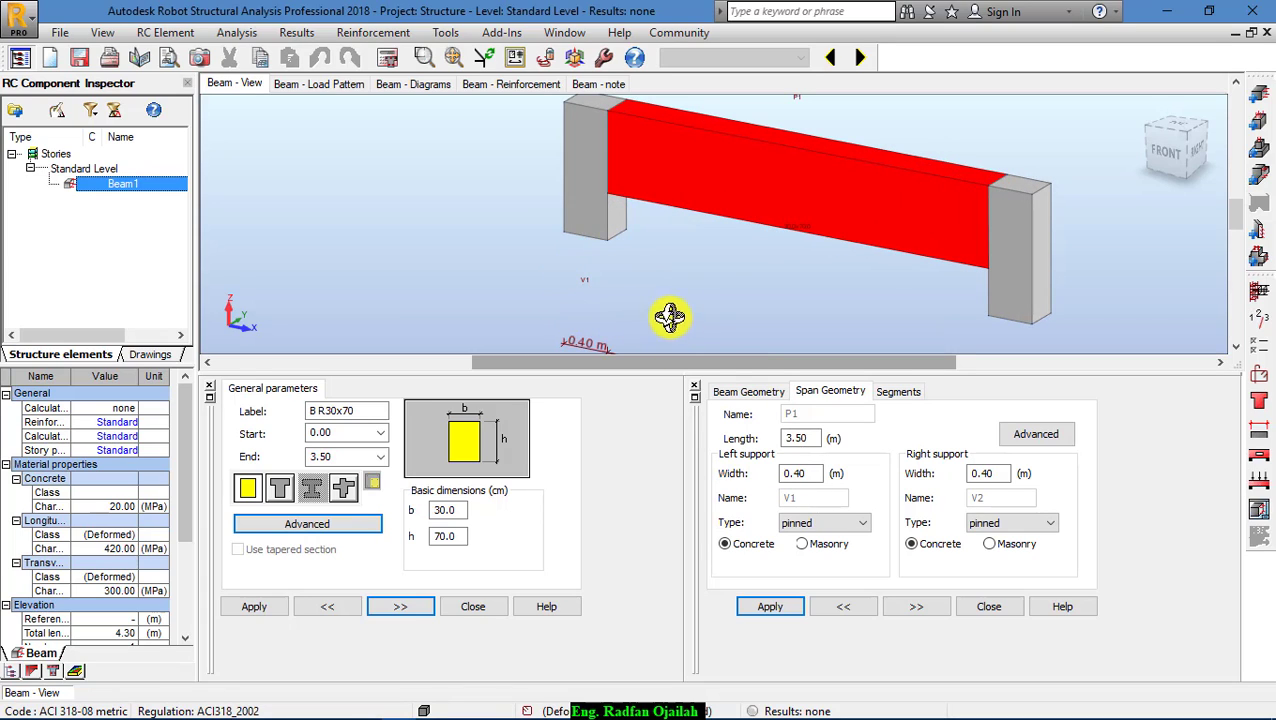
- Set the left and right support widths to 0.5 m each and apply them to the beam
left_click_drag(824, 473, 792, 472)
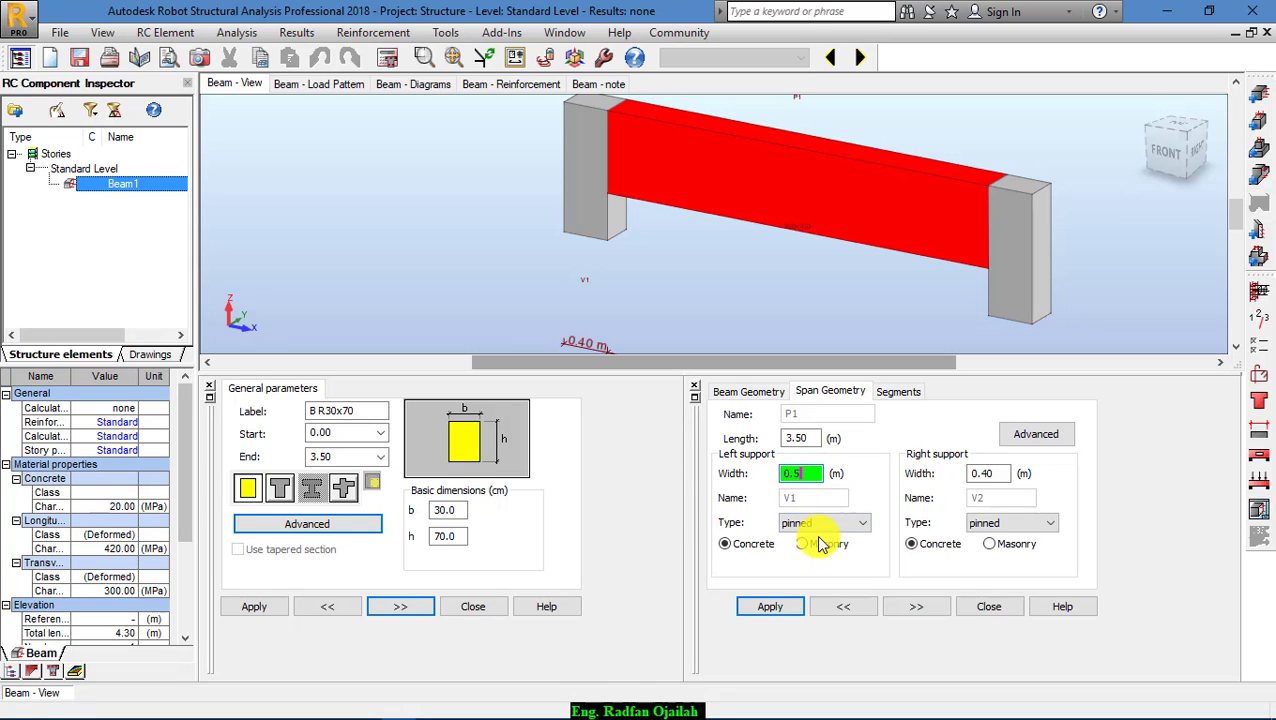
type("0.5")
double_click(997, 473)
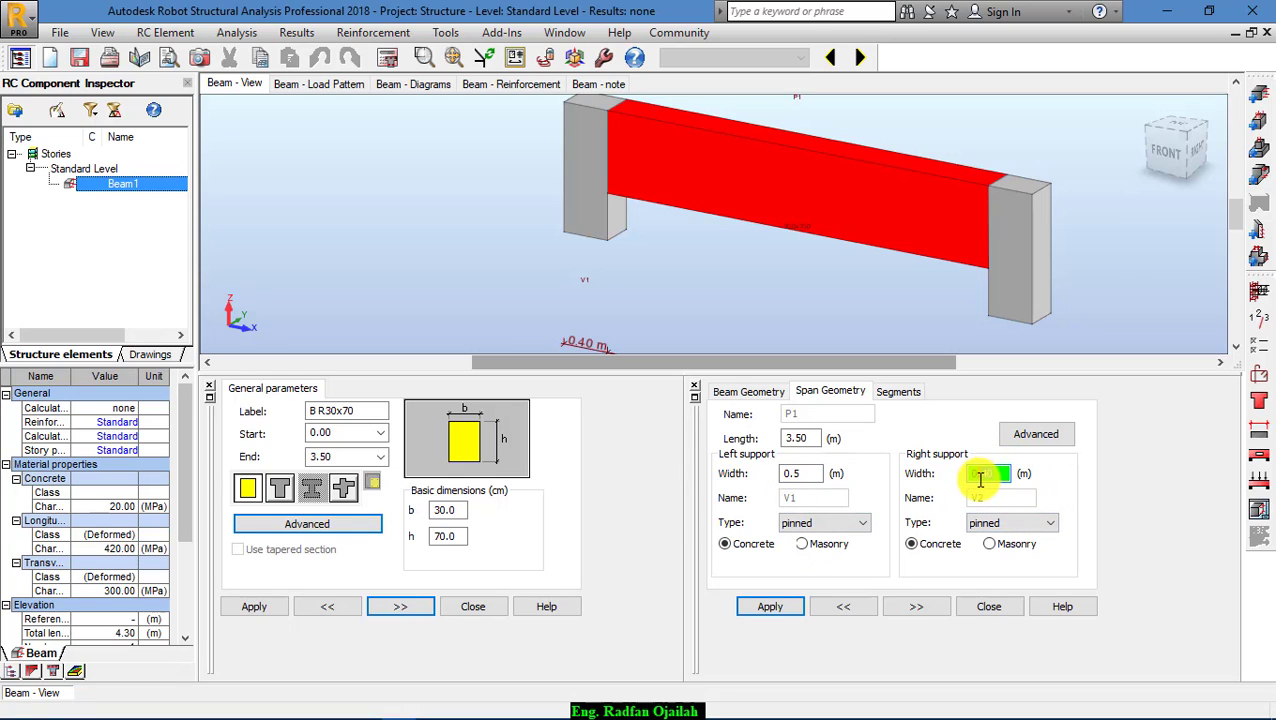
type("0.5")
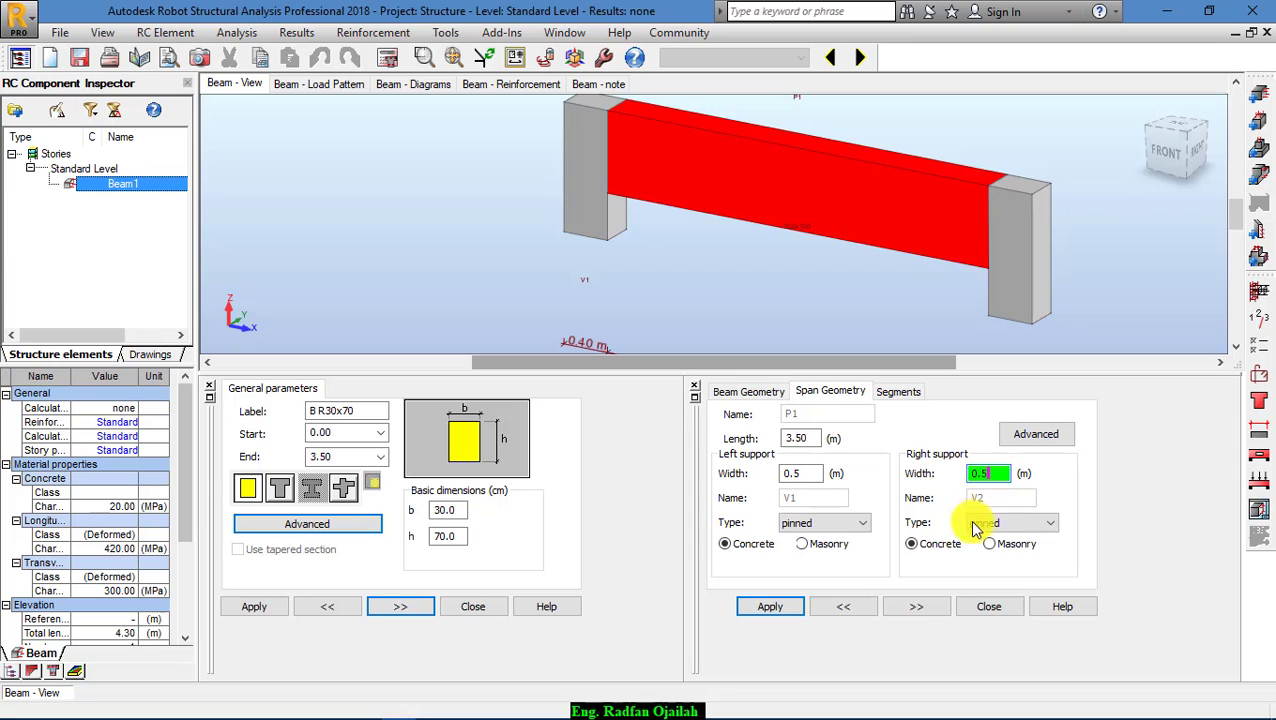
left_click(785, 608)
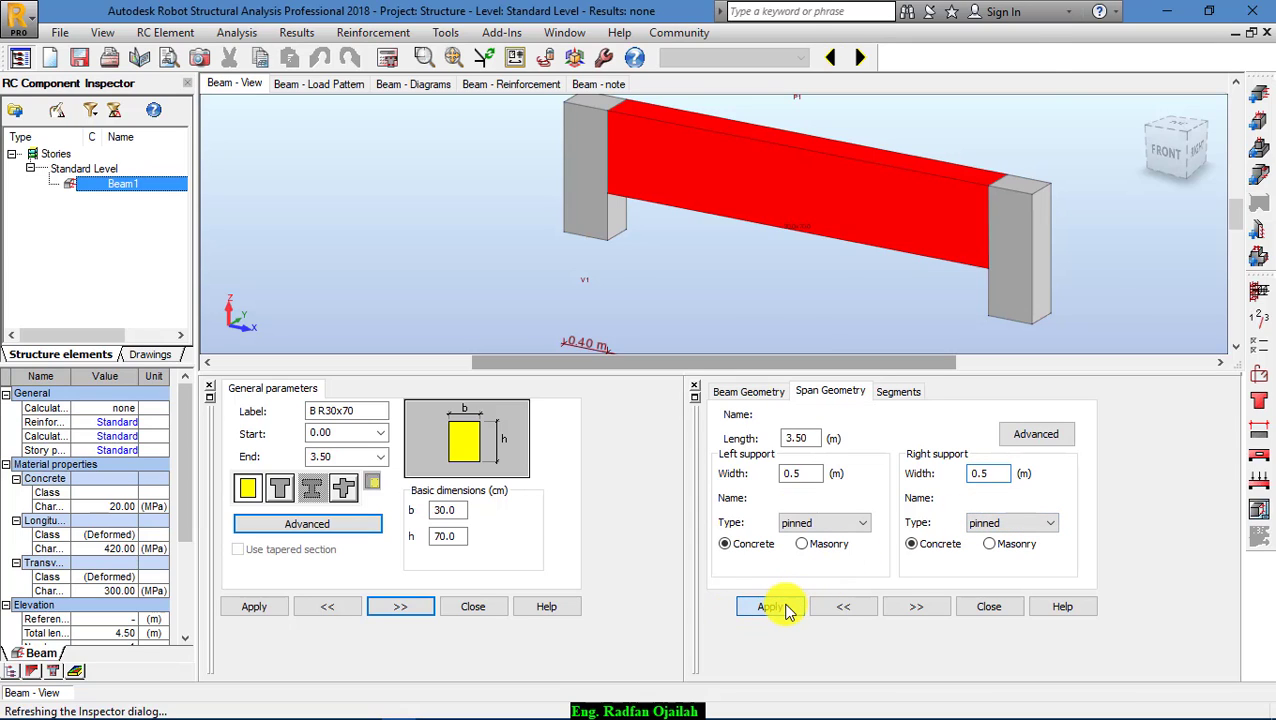
scroll(826, 336, "up", 5)
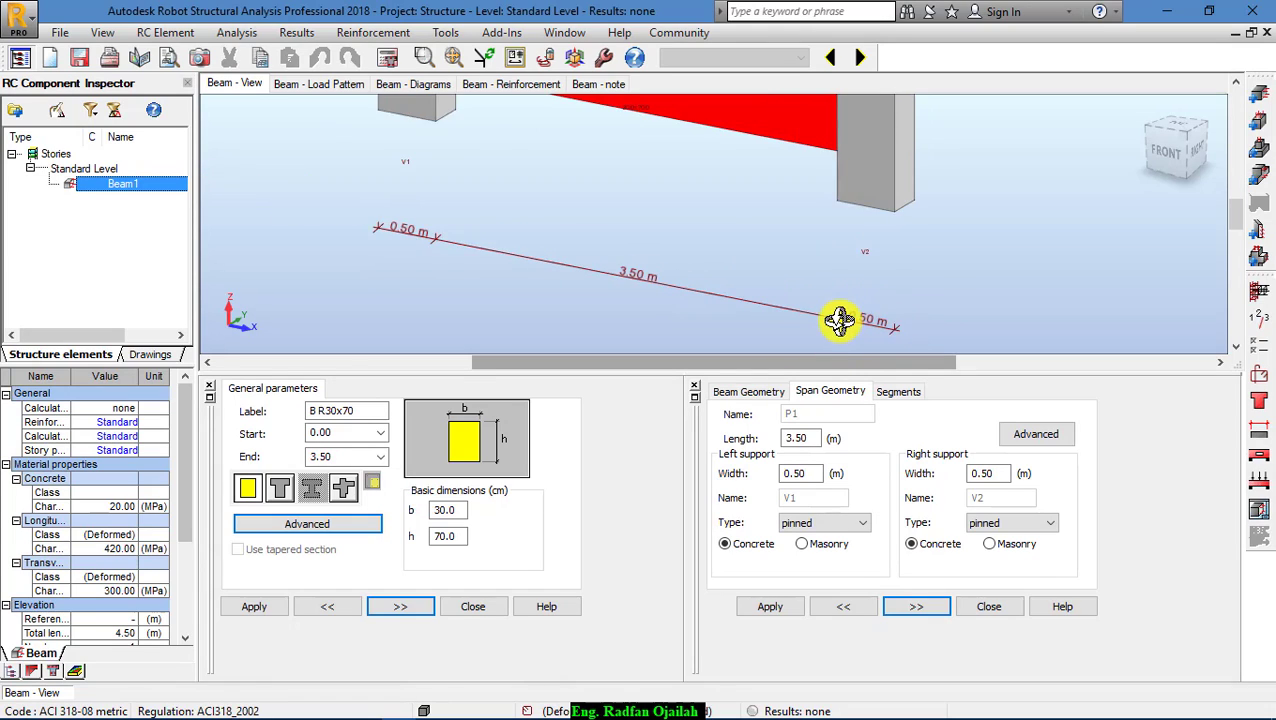
scroll(865, 335, "down", 4)
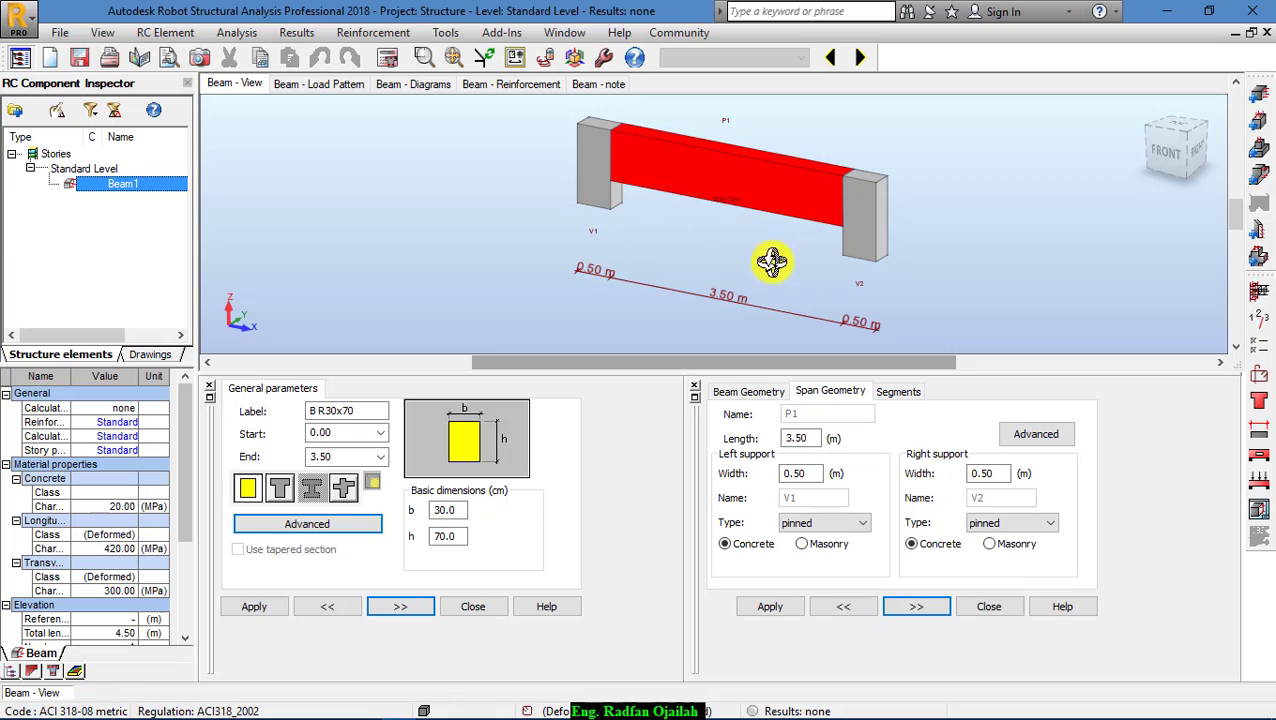
- Apply a 0.5 m height offset to the beam's segment and reset it to 0.00 m
left_click(893, 392)
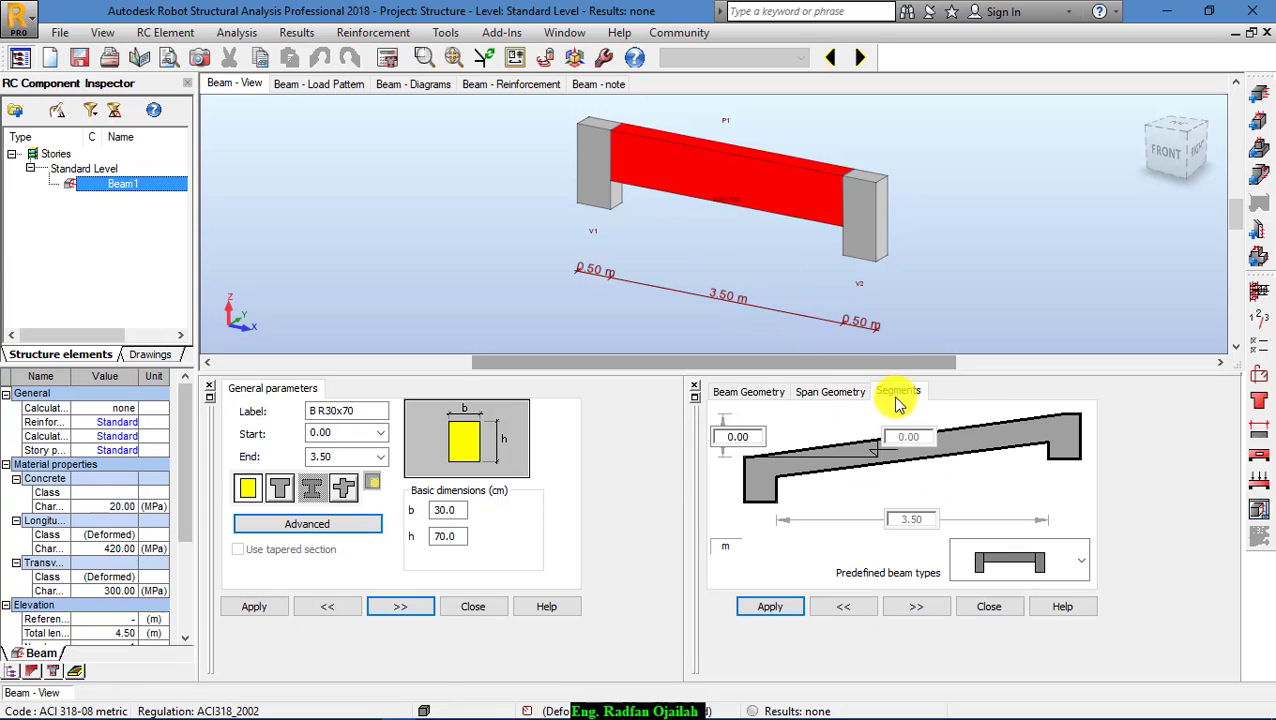
double_click(749, 436)
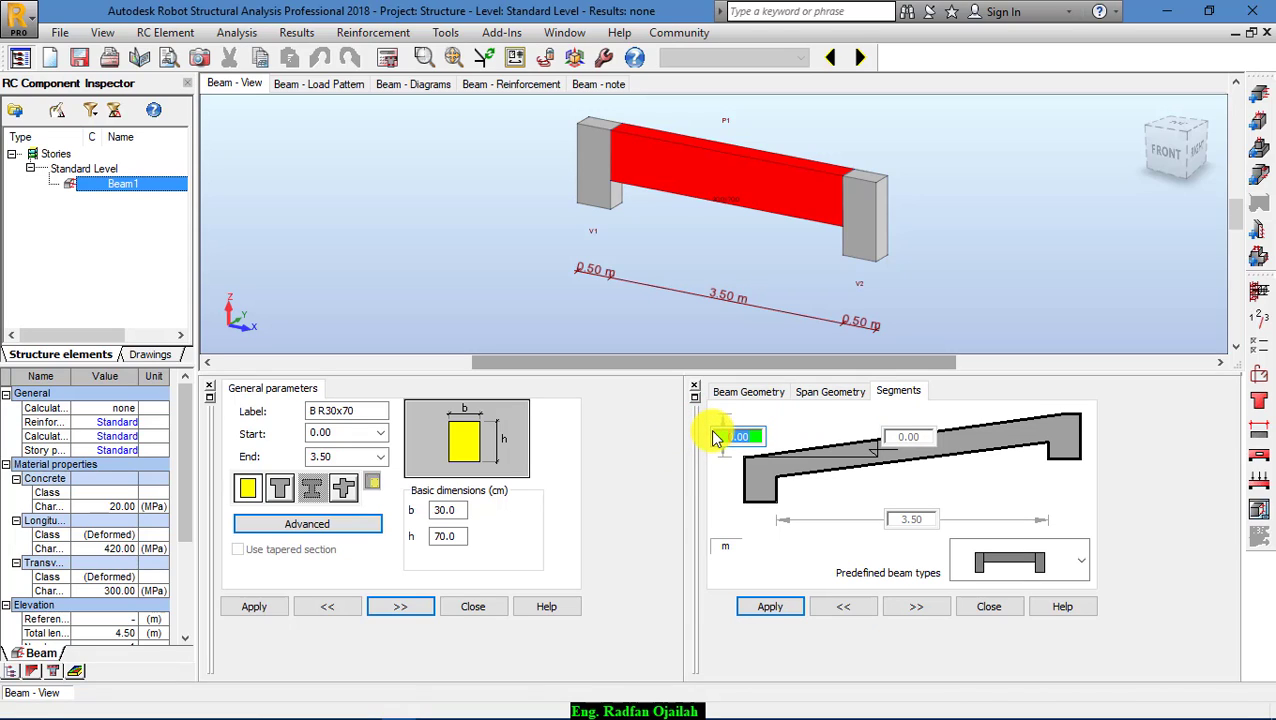
type("0.5")
left_click(770, 607)
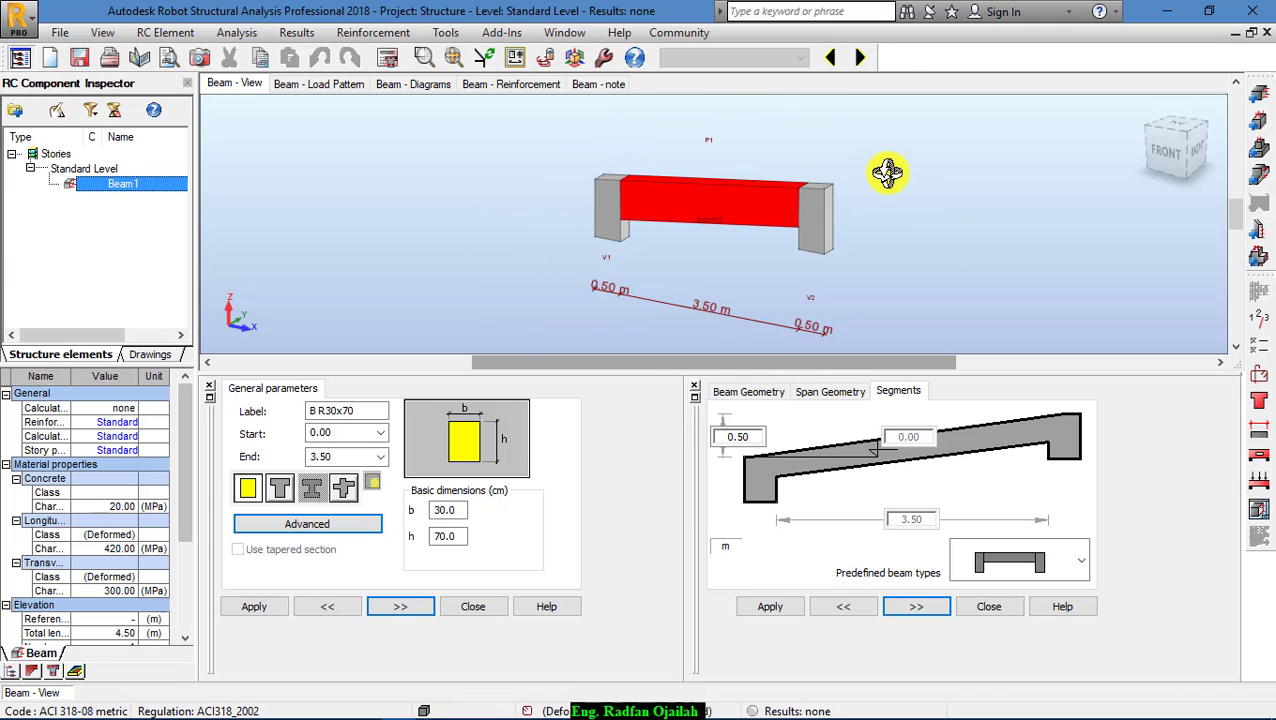
double_click(740, 436)
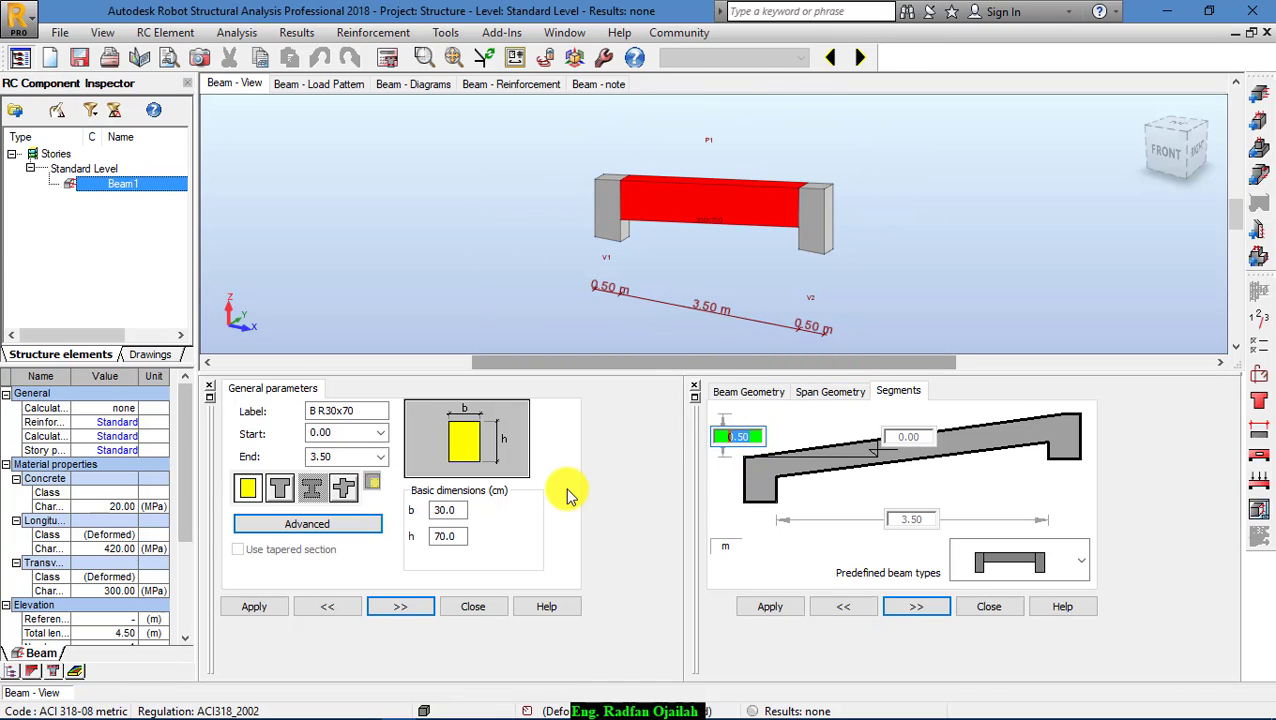
left_click(766, 605)
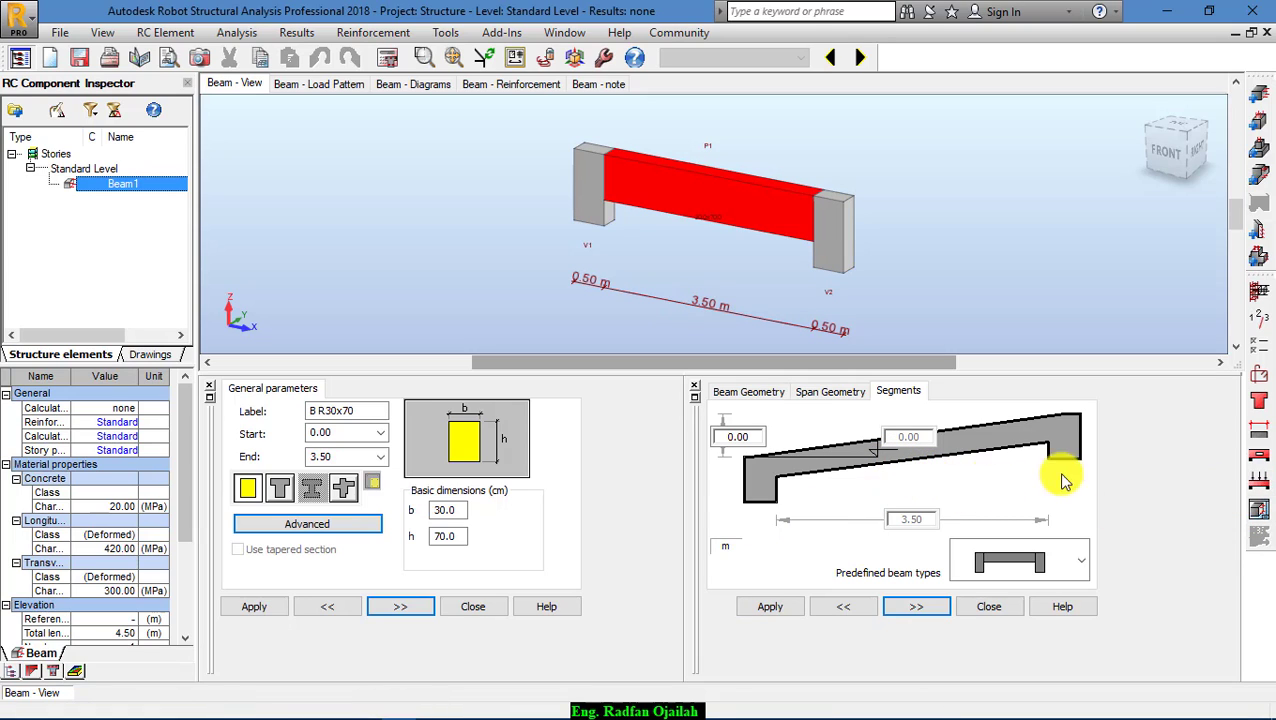
- Add a uniform distributed dead load of 10 kN/m to span 1 of the beam
left_click(1257, 482)
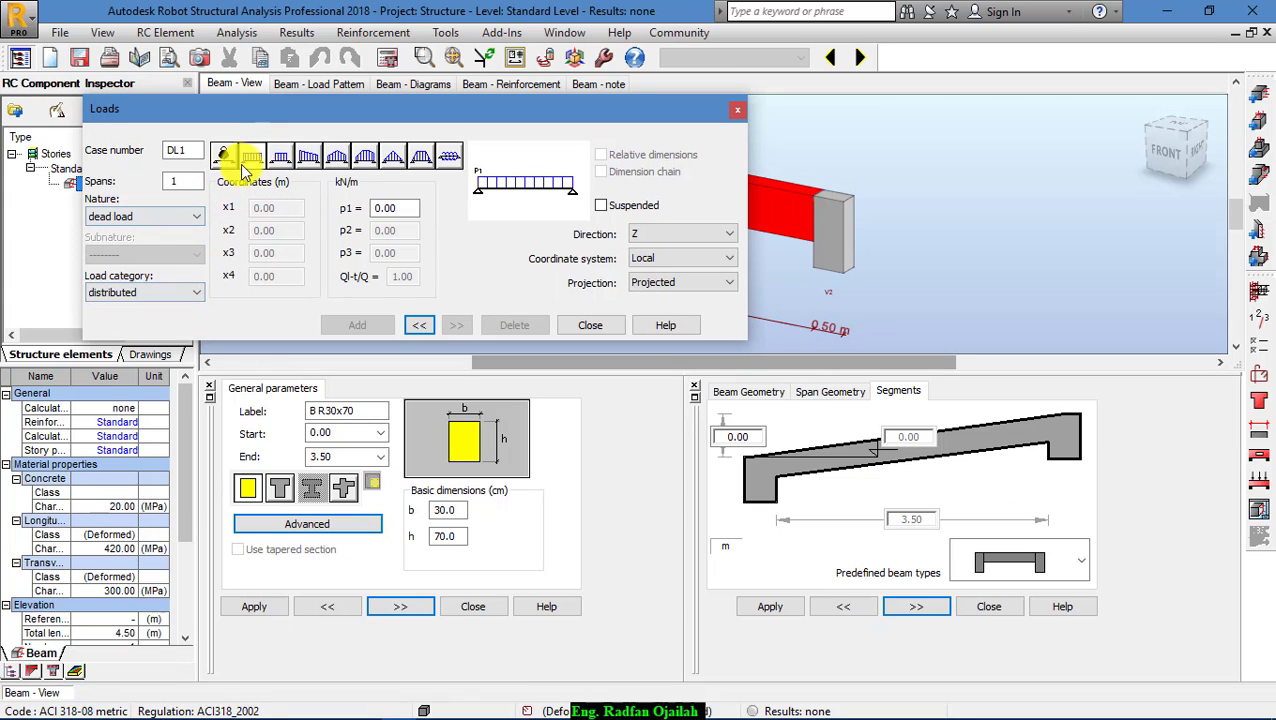
left_click(252, 161)
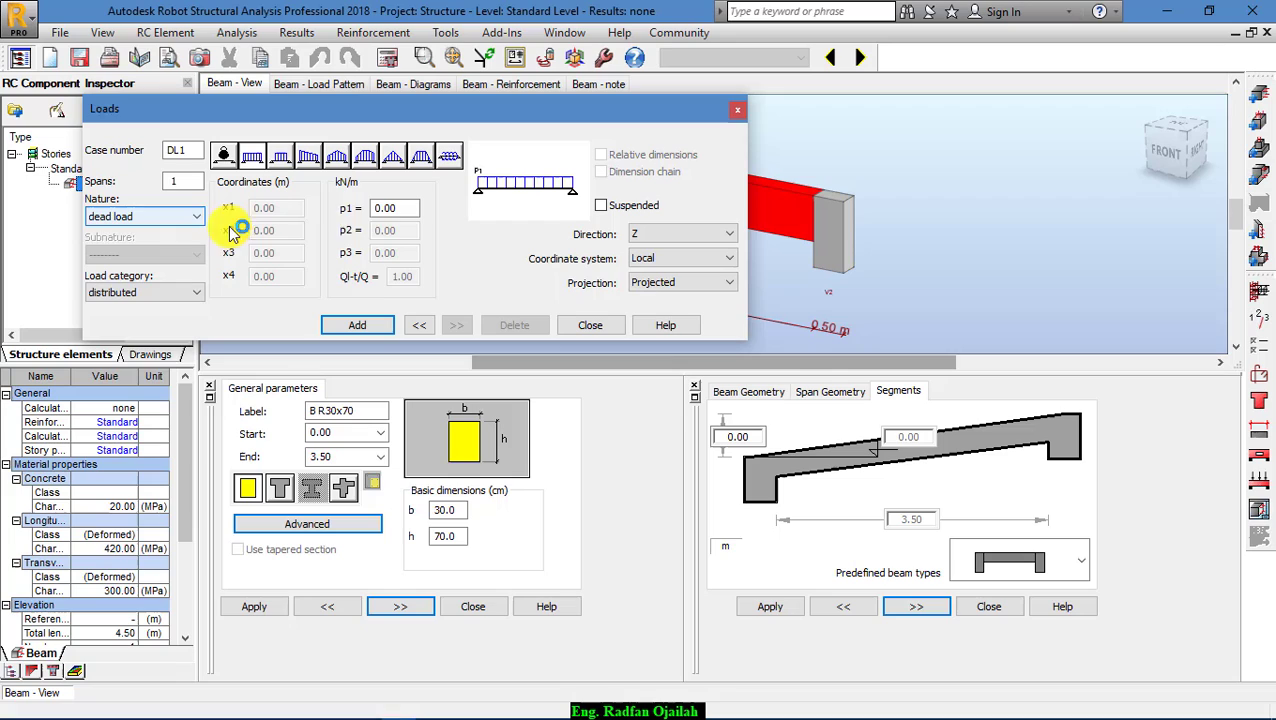
left_click(388, 213)
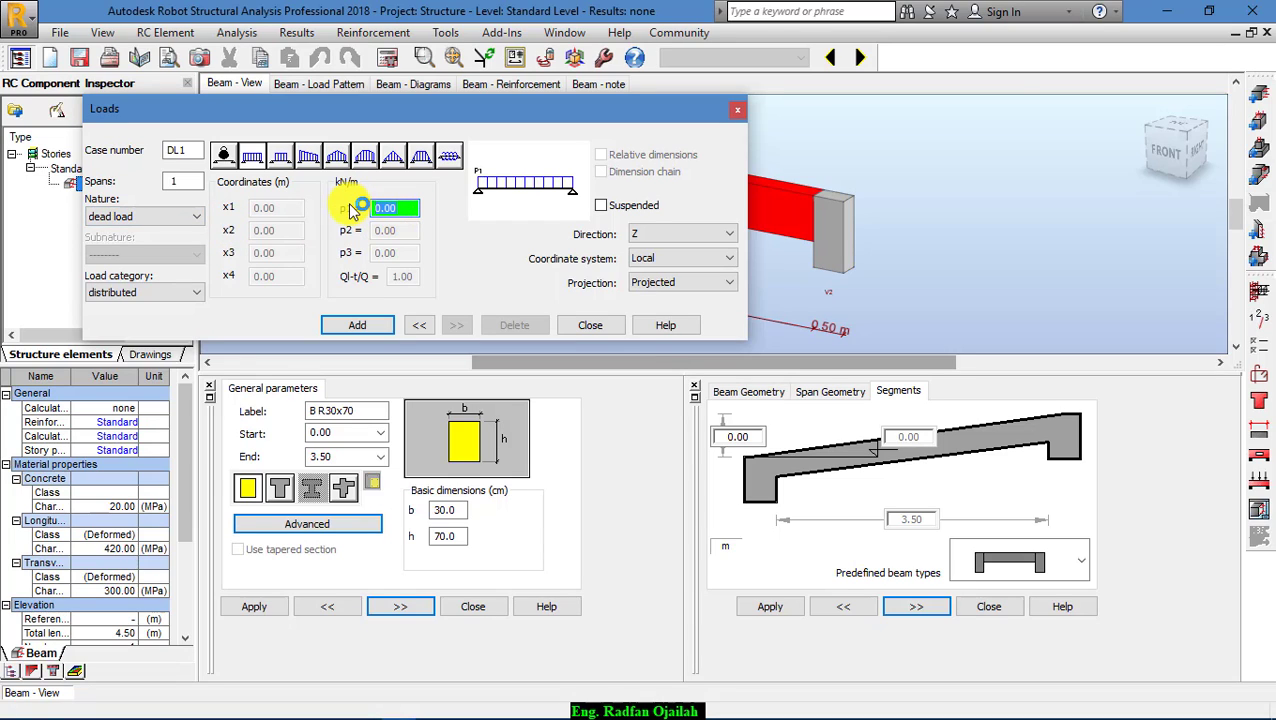
type("10")
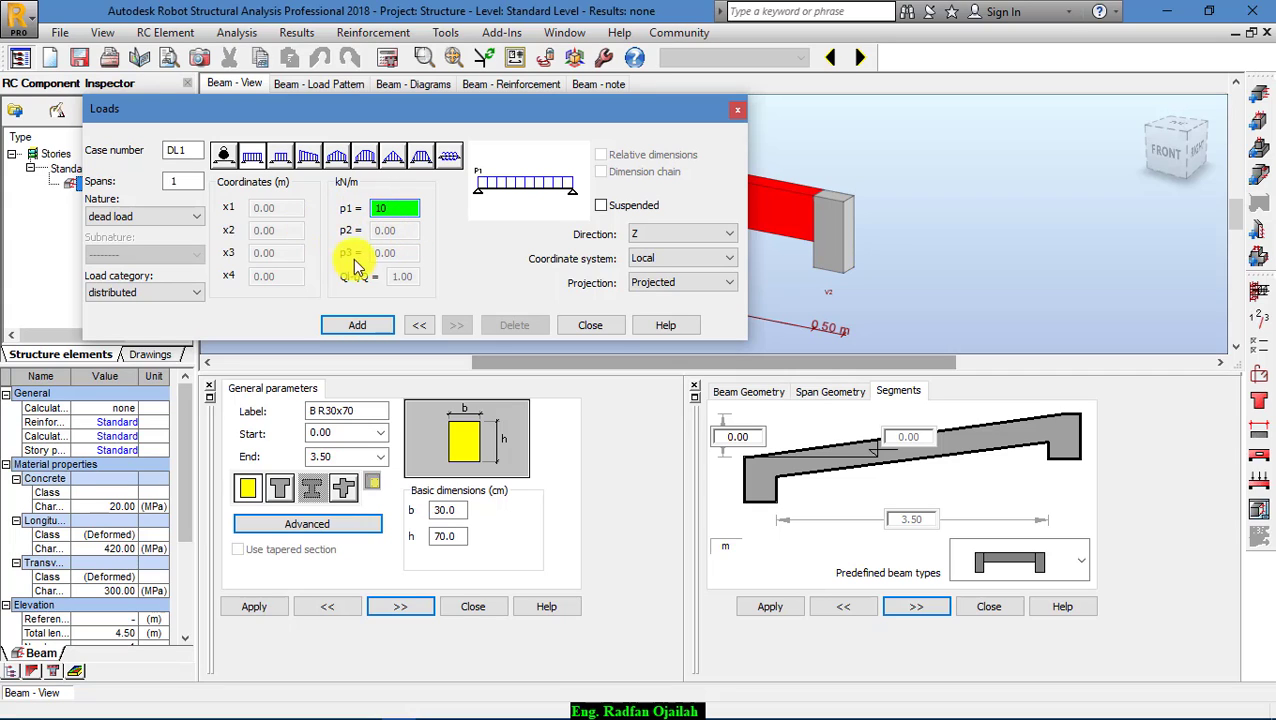
left_click(364, 327)
- Add a uniform distributed live load of 5 kN/m to span 1 and display the beam's load pattern
left_click(196, 216)
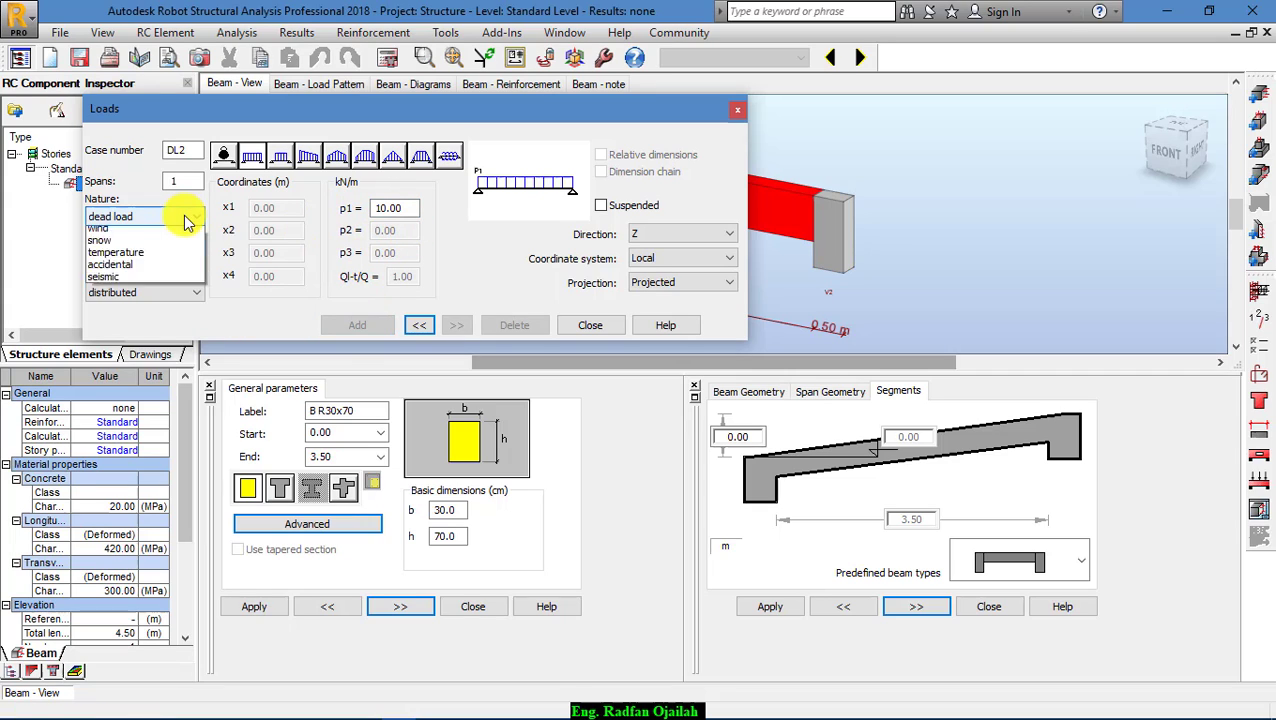
left_click(178, 240)
double_click(405, 208)
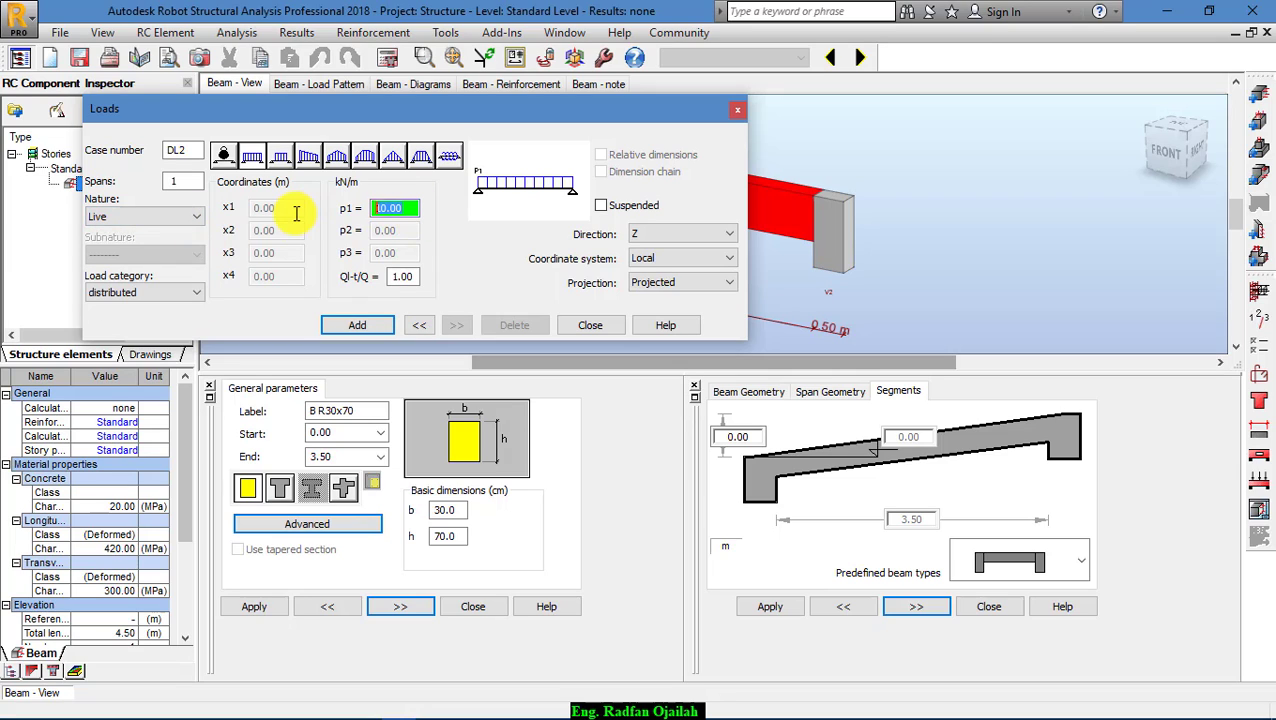
type("5")
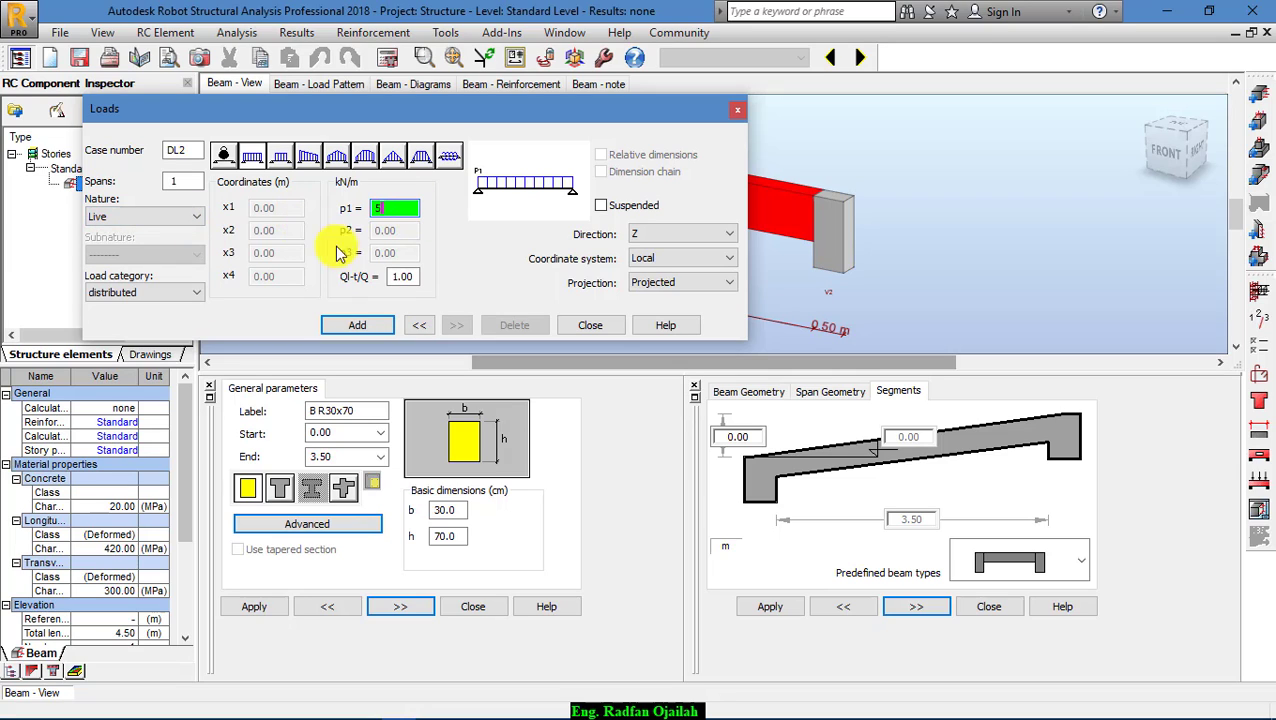
left_click(350, 324)
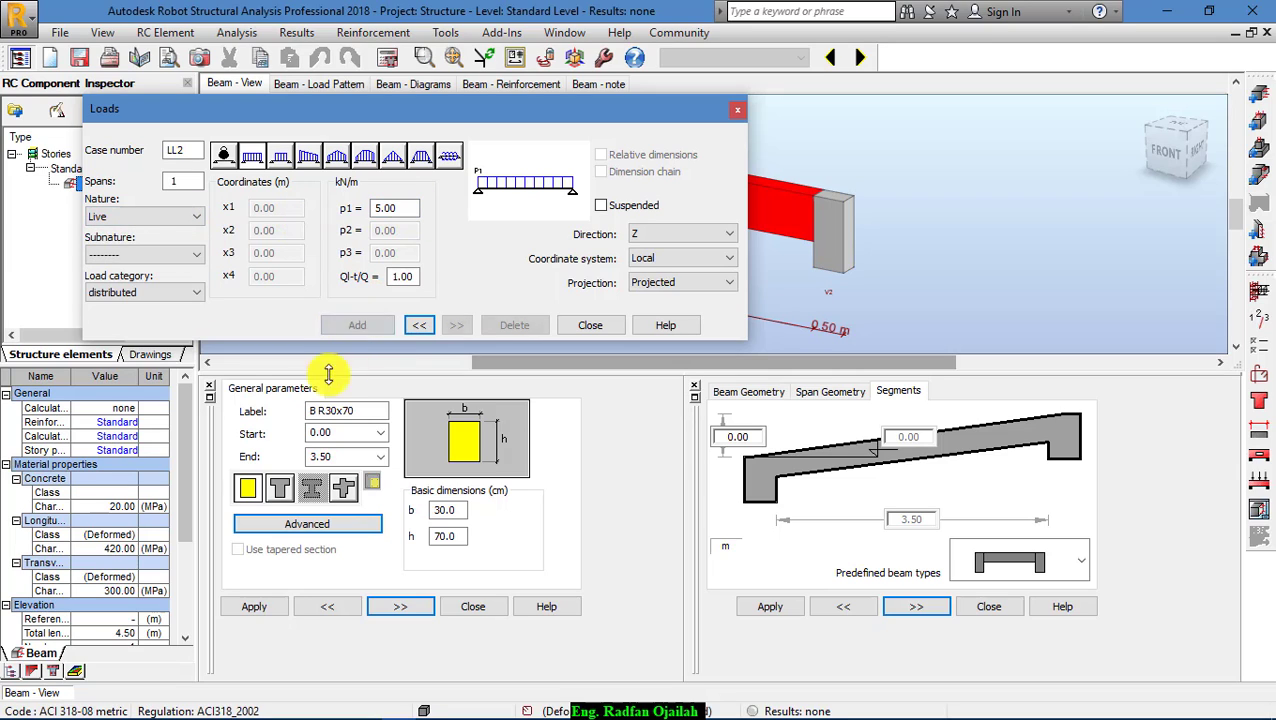
left_click(590, 325)
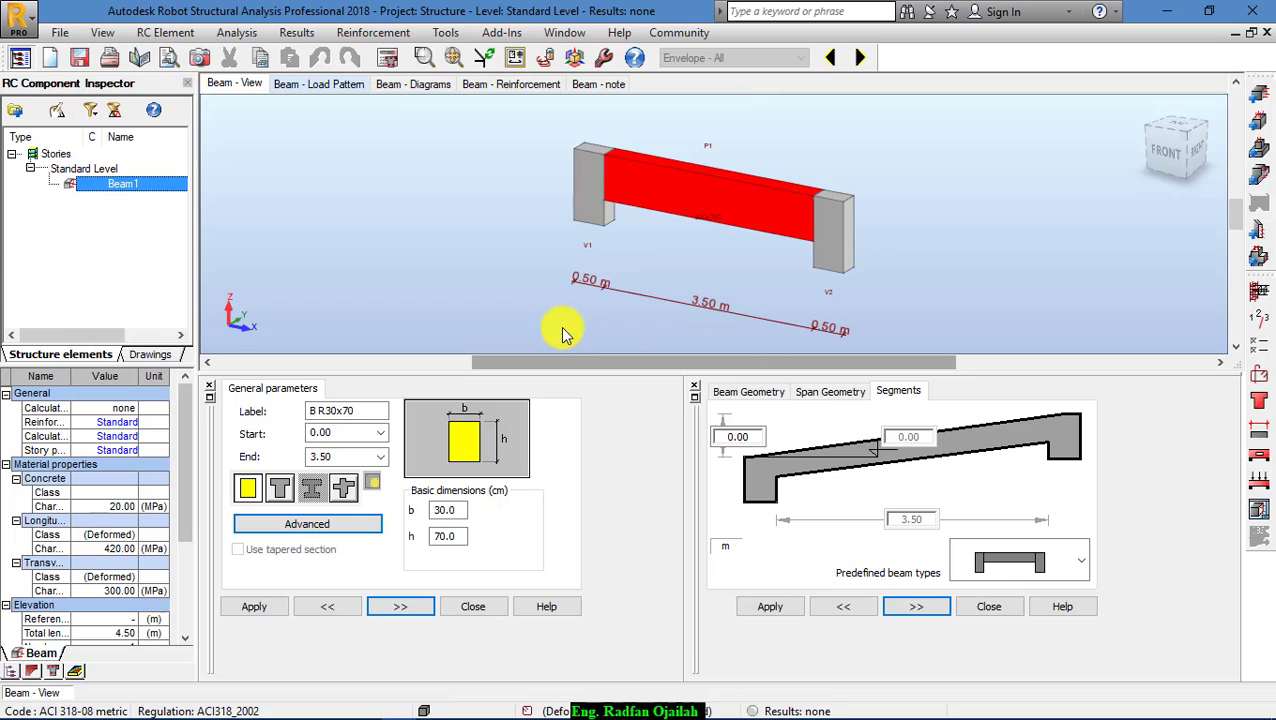
left_click(342, 85)
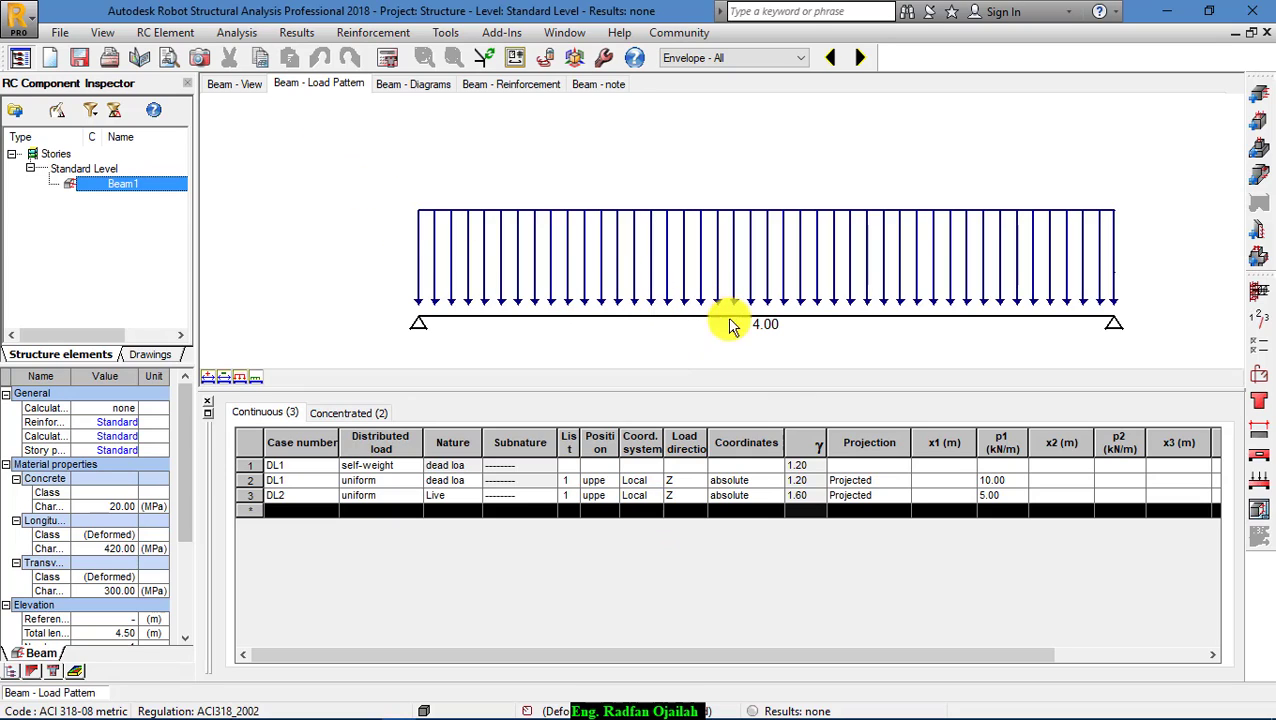
- Run the reinforcement calculation for the loaded beam
left_click(390, 58)
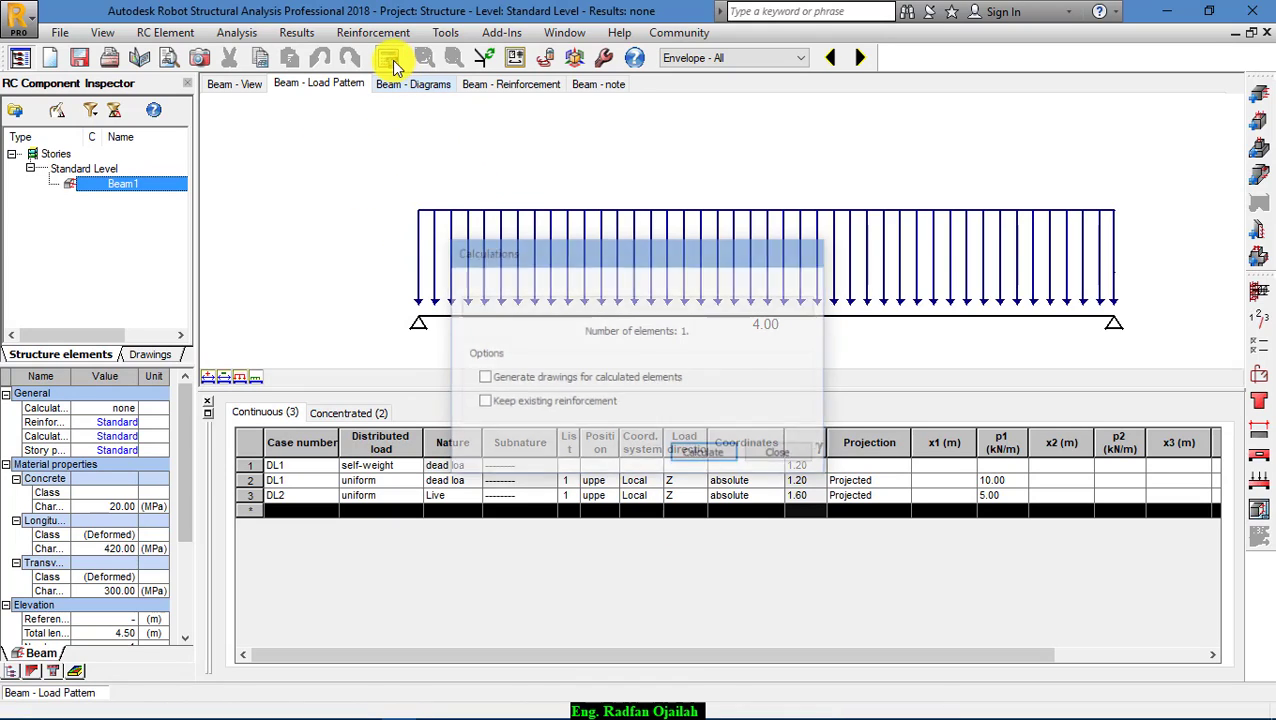
left_click(702, 453)
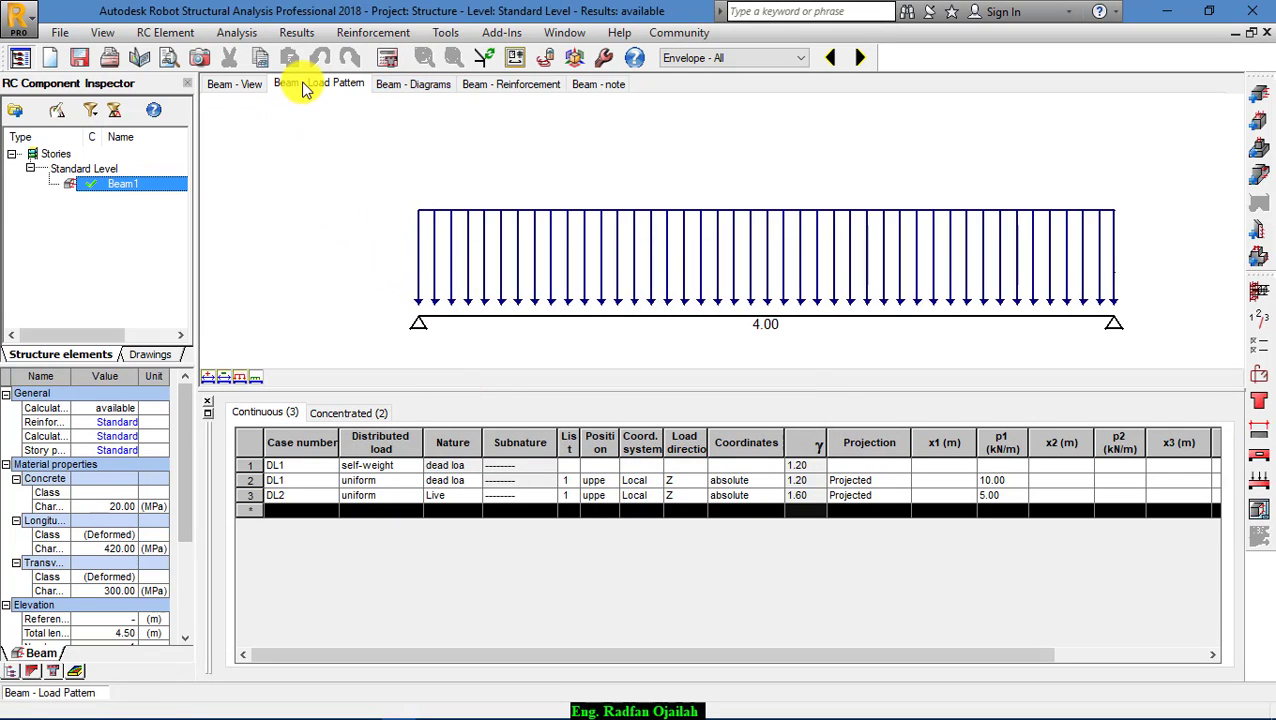
- Set the beam's concrete to CONCR25 in the calculation options
left_click(1258, 350)
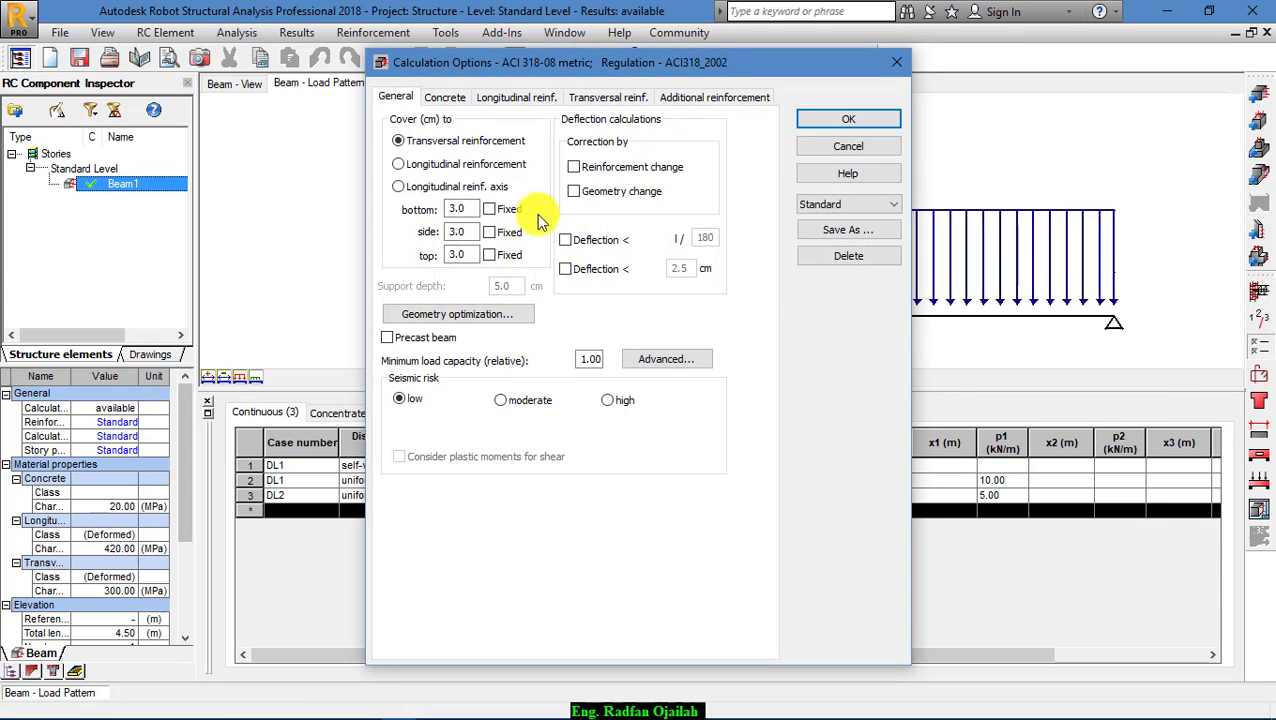
left_click(449, 101)
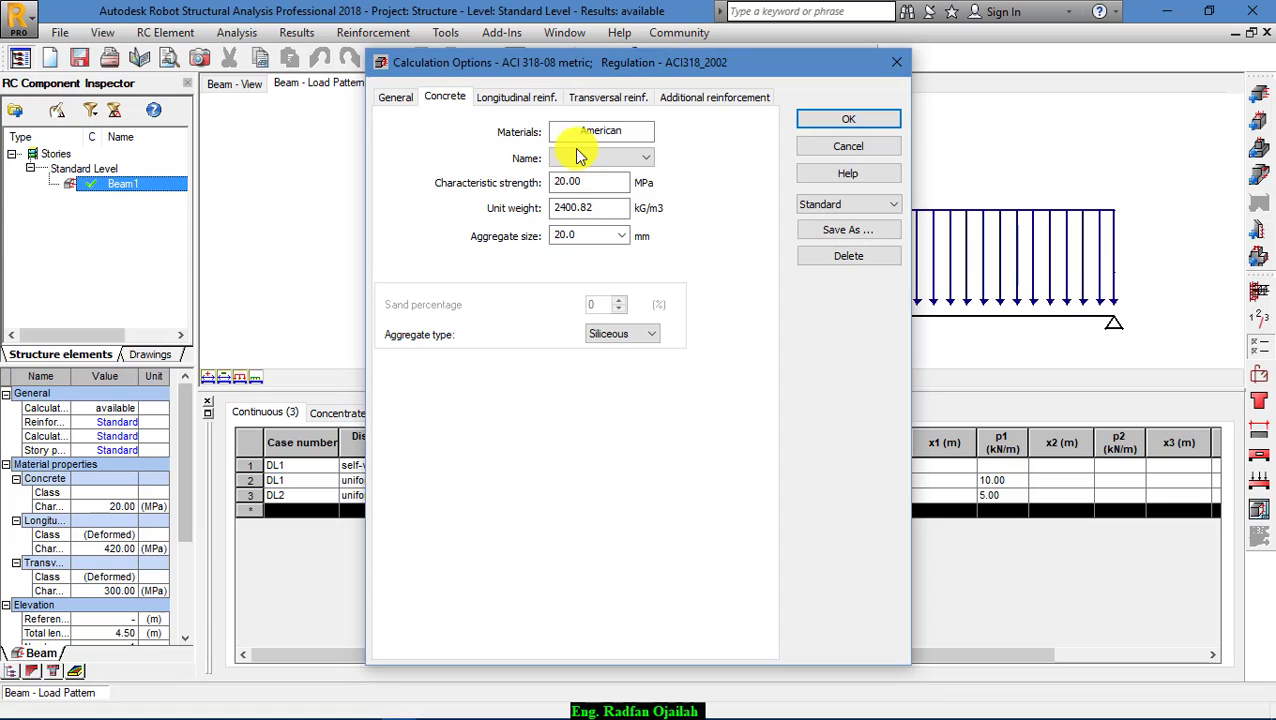
left_click(591, 157)
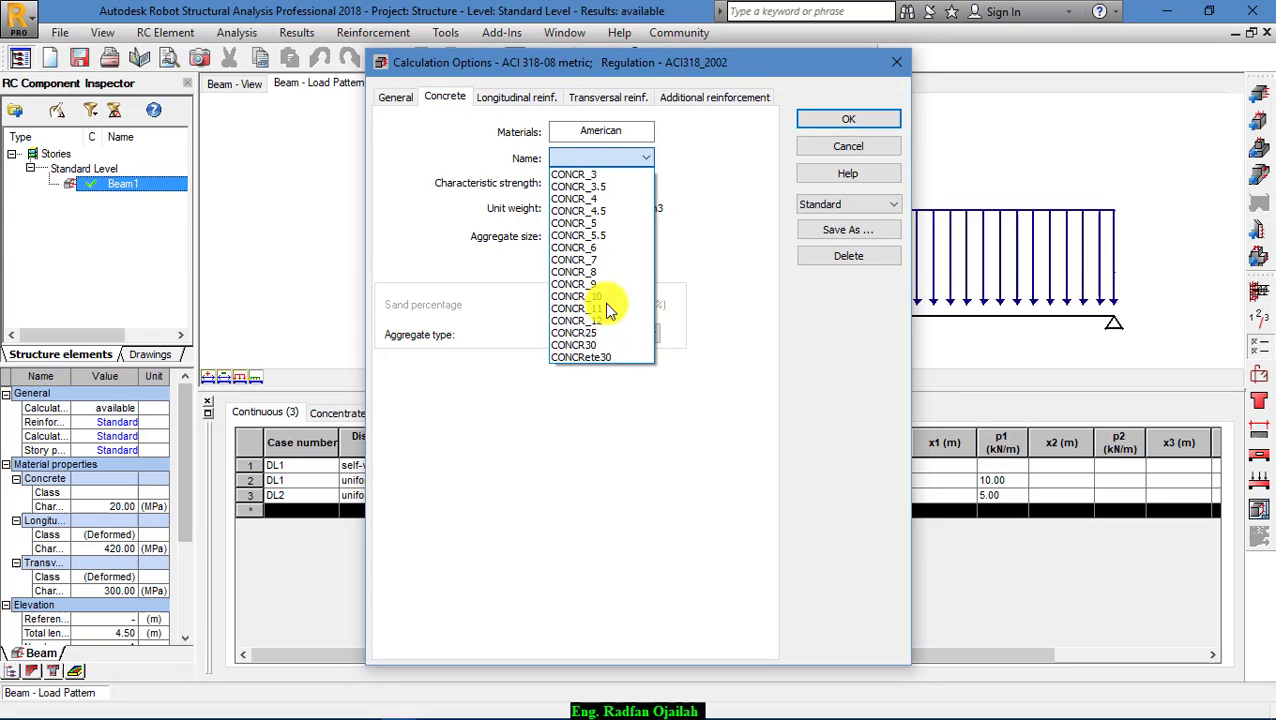
left_click(604, 332)
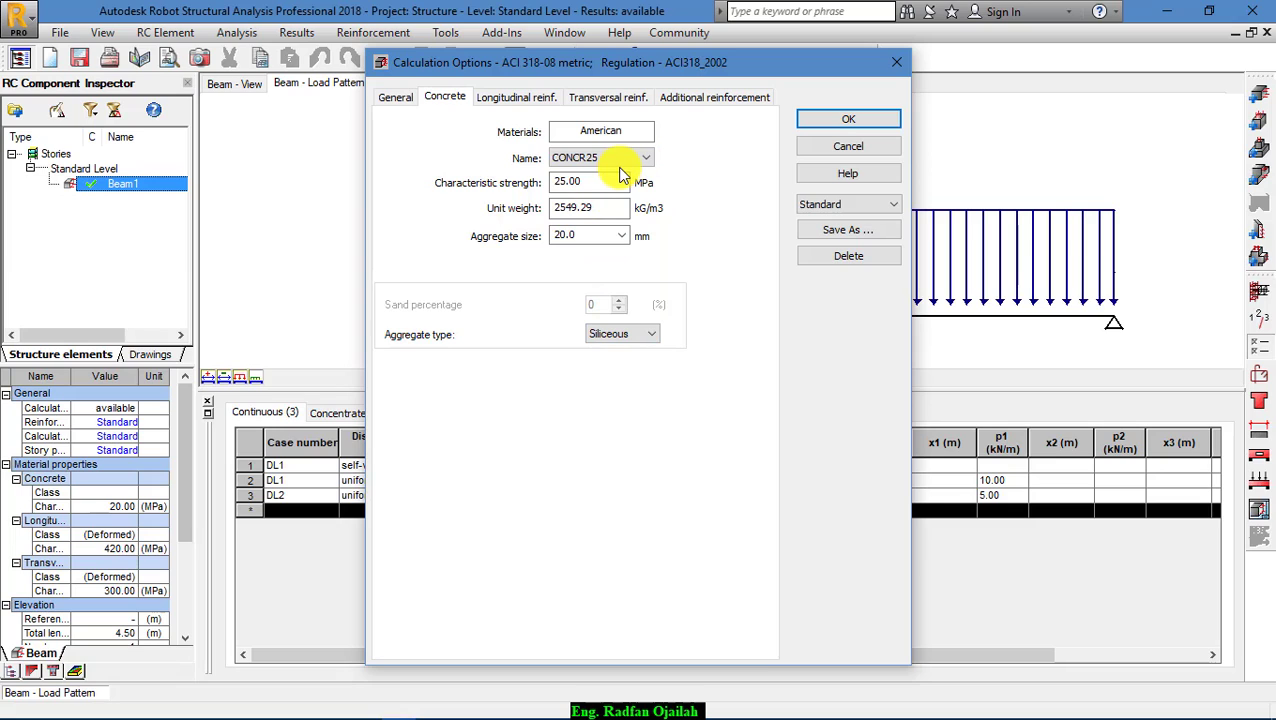
- Set the longitudinal reinforcement steel to grade R and allow only the 16 mm bar diameter
left_click(512, 97)
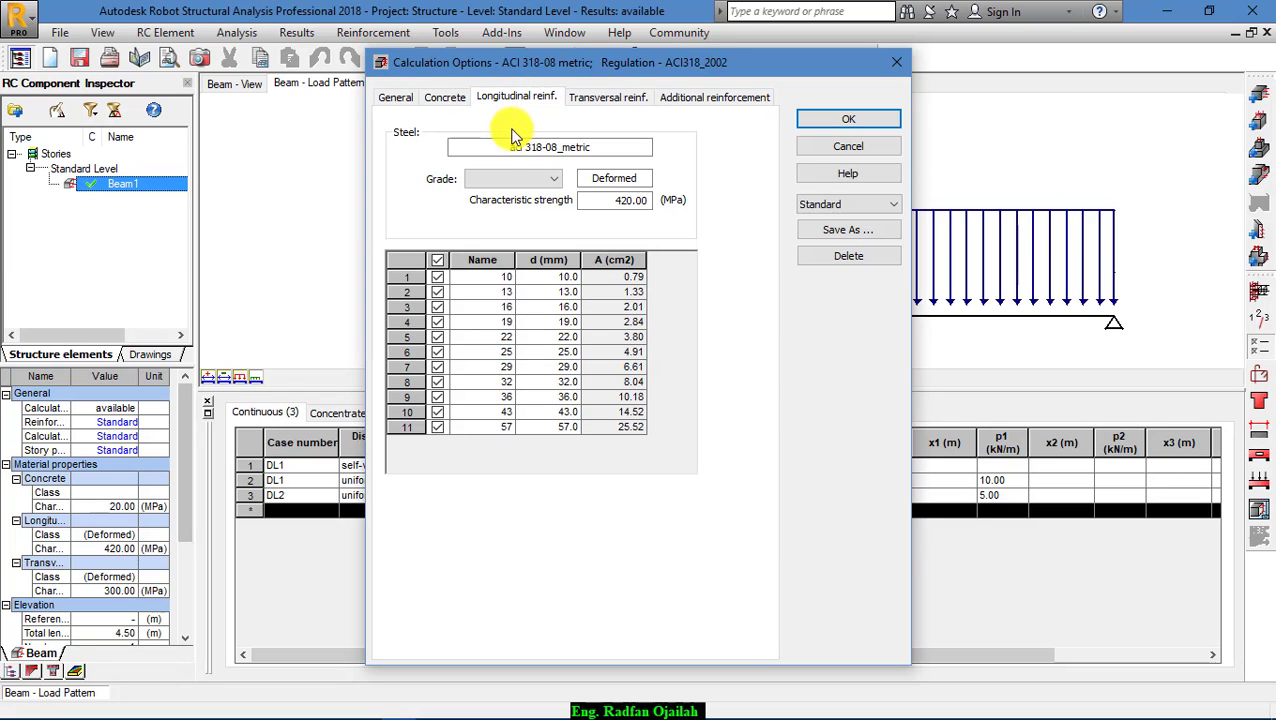
left_click(512, 179)
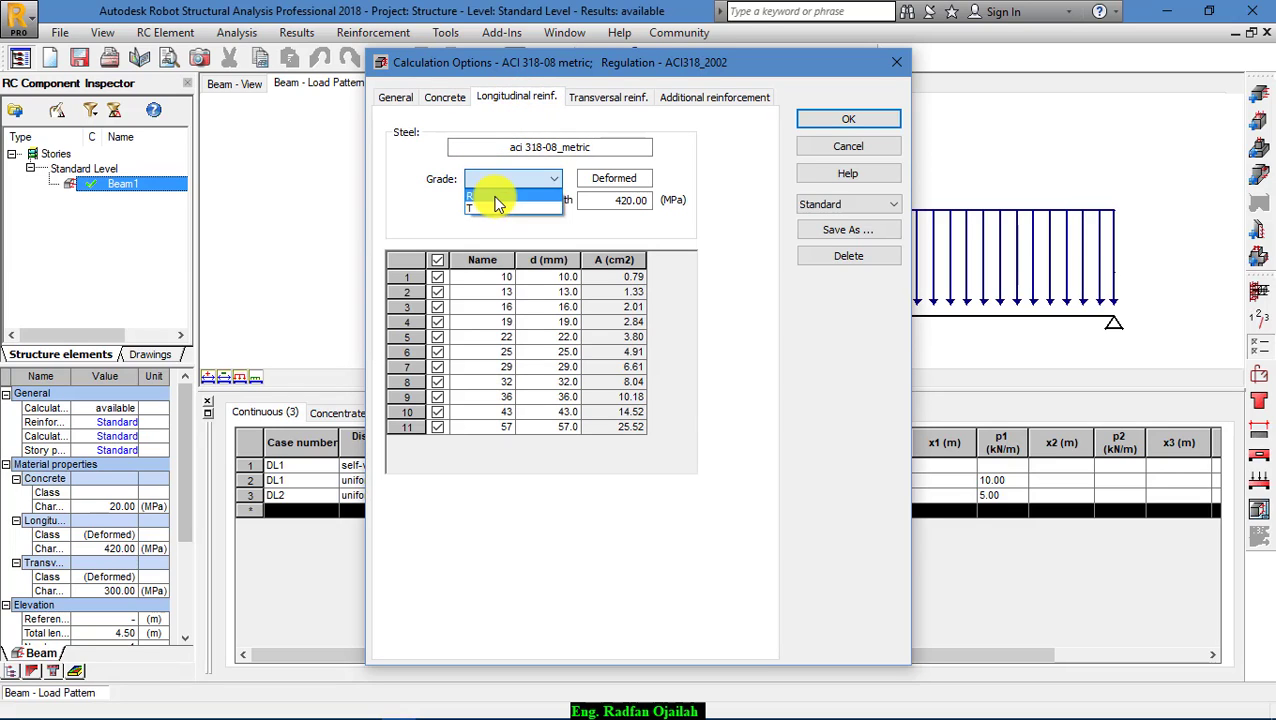
left_click(492, 205)
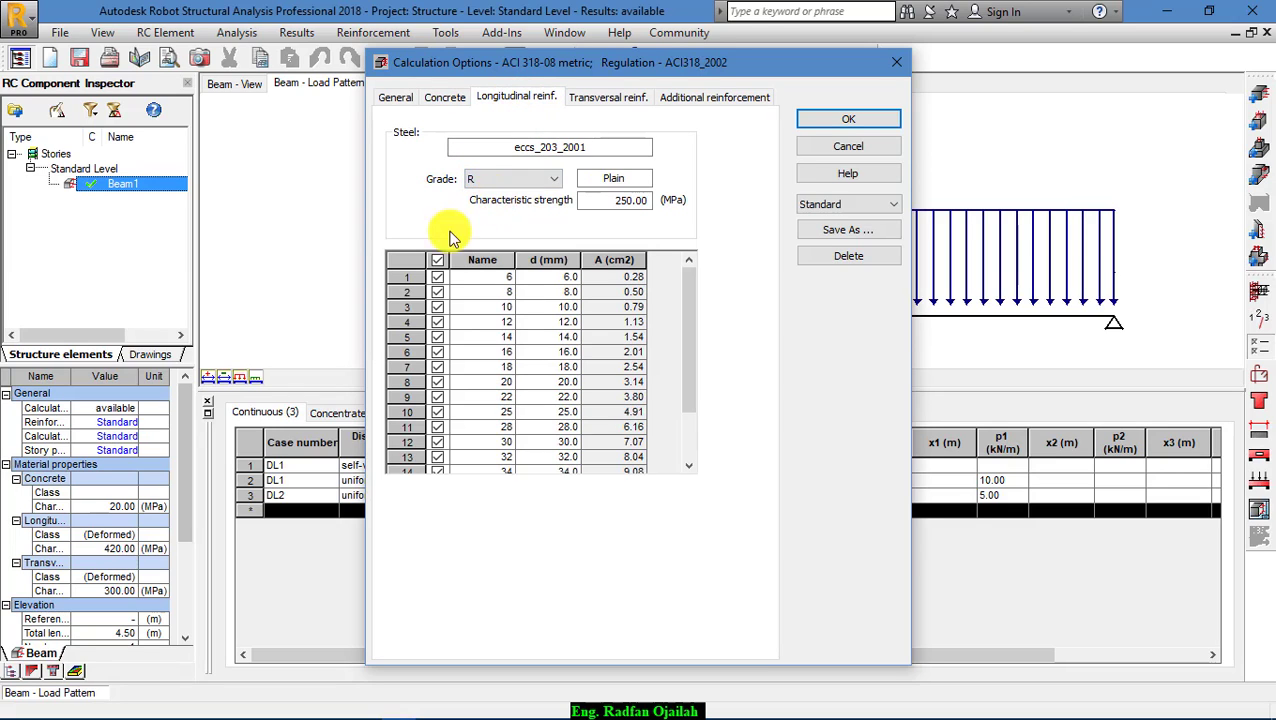
left_click(439, 353)
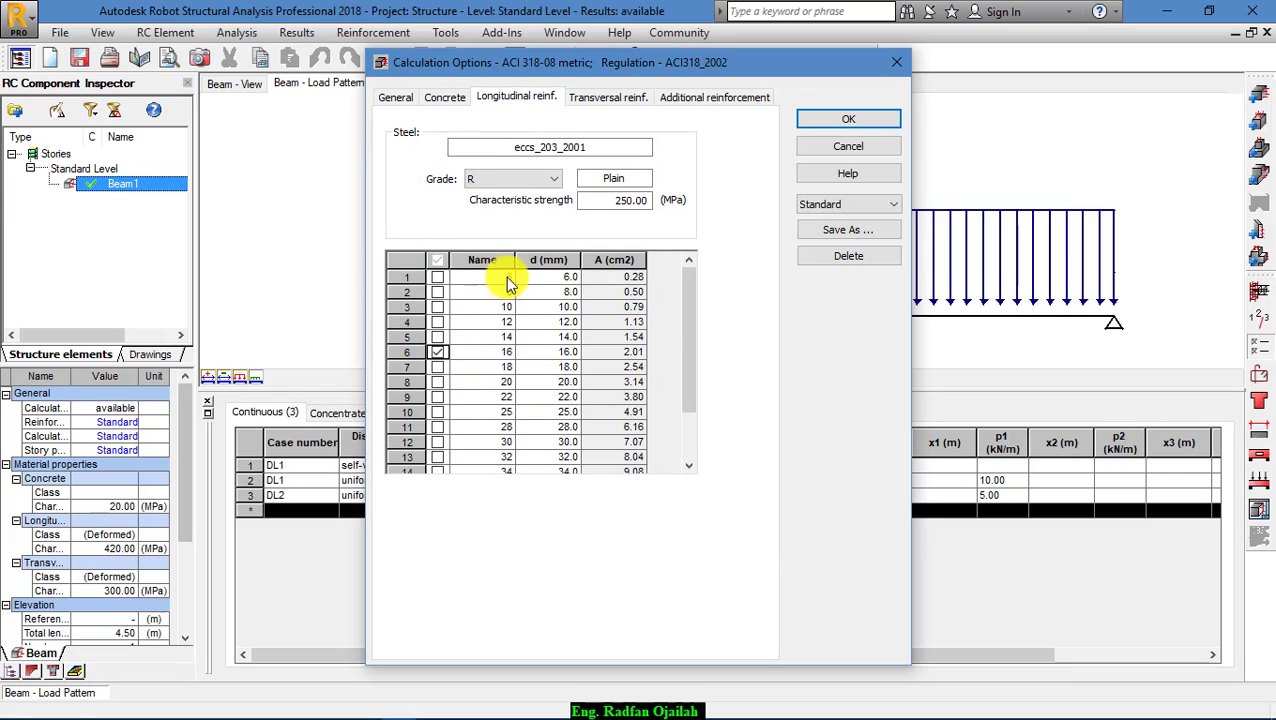
- Set the transversal reinforcement steel to grade R and allow only the 8 mm bar diameter
left_click(572, 104)
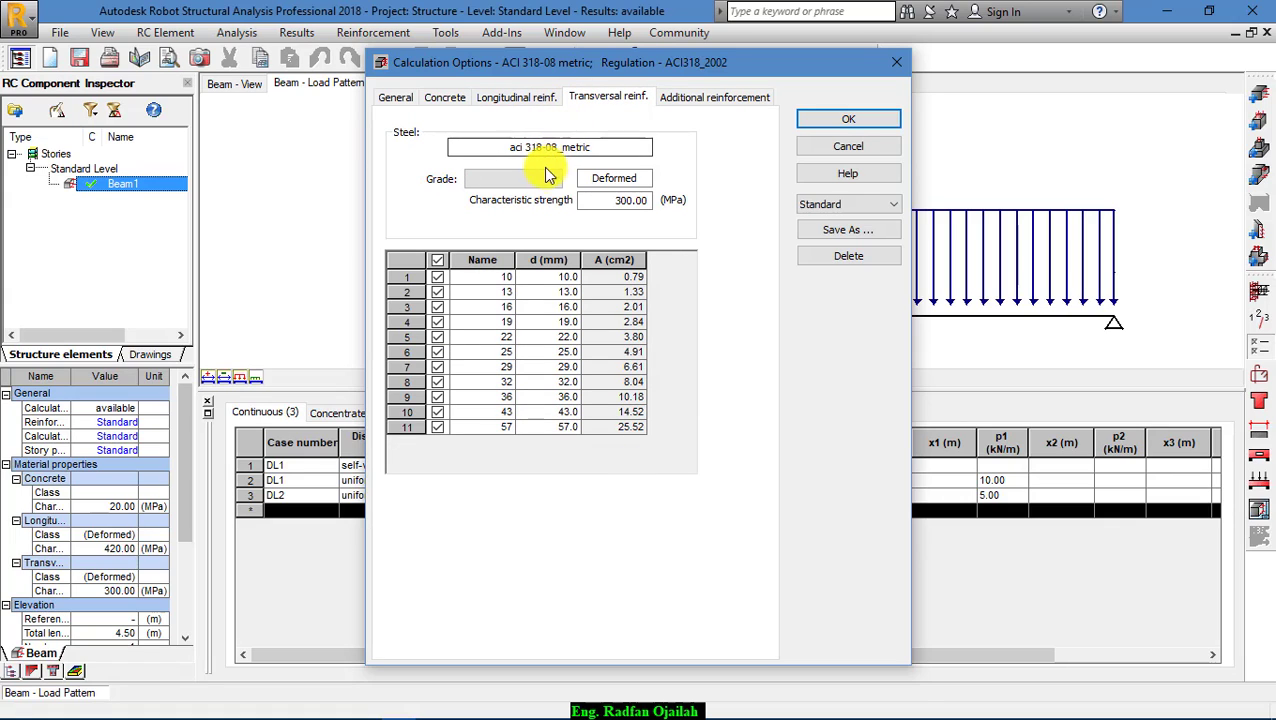
left_click(507, 179)
left_click(501, 196)
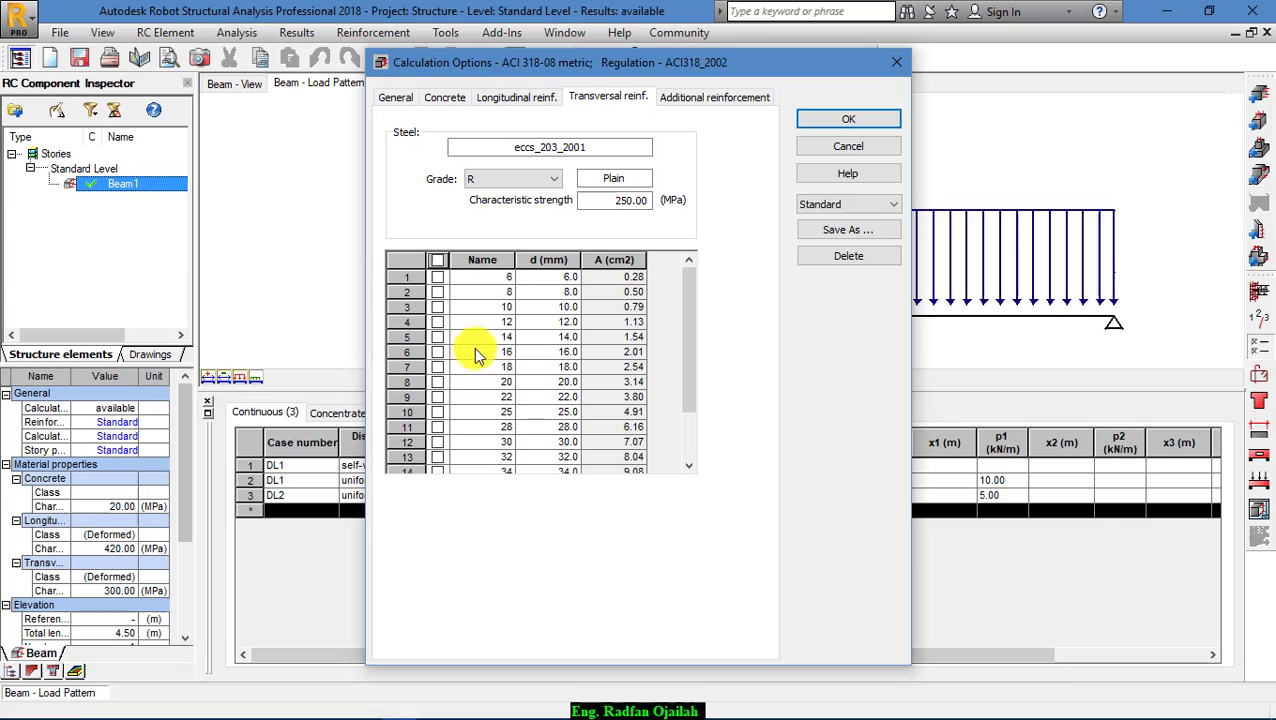
left_click(438, 292)
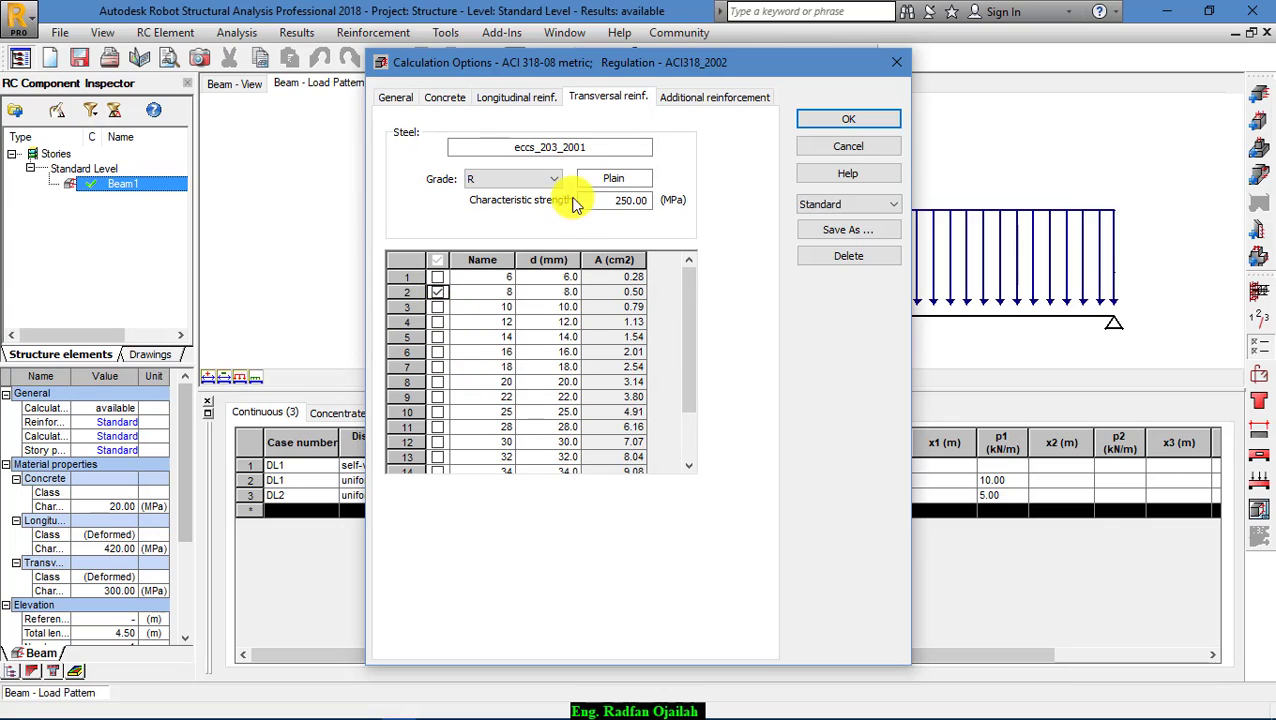
- Set the additional reinforcement steel to grade R with only the 14 mm diameter allowed, and apply the calculation options
left_click(722, 100)
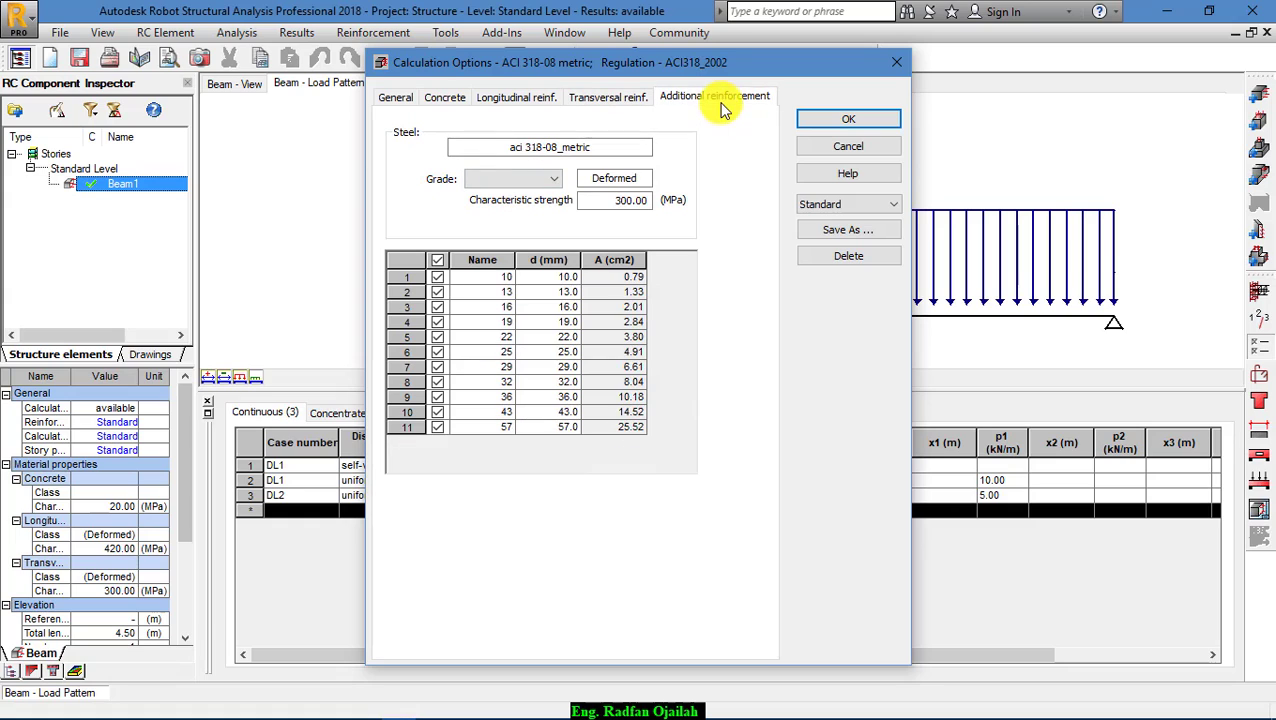
left_click(519, 184)
left_click(512, 200)
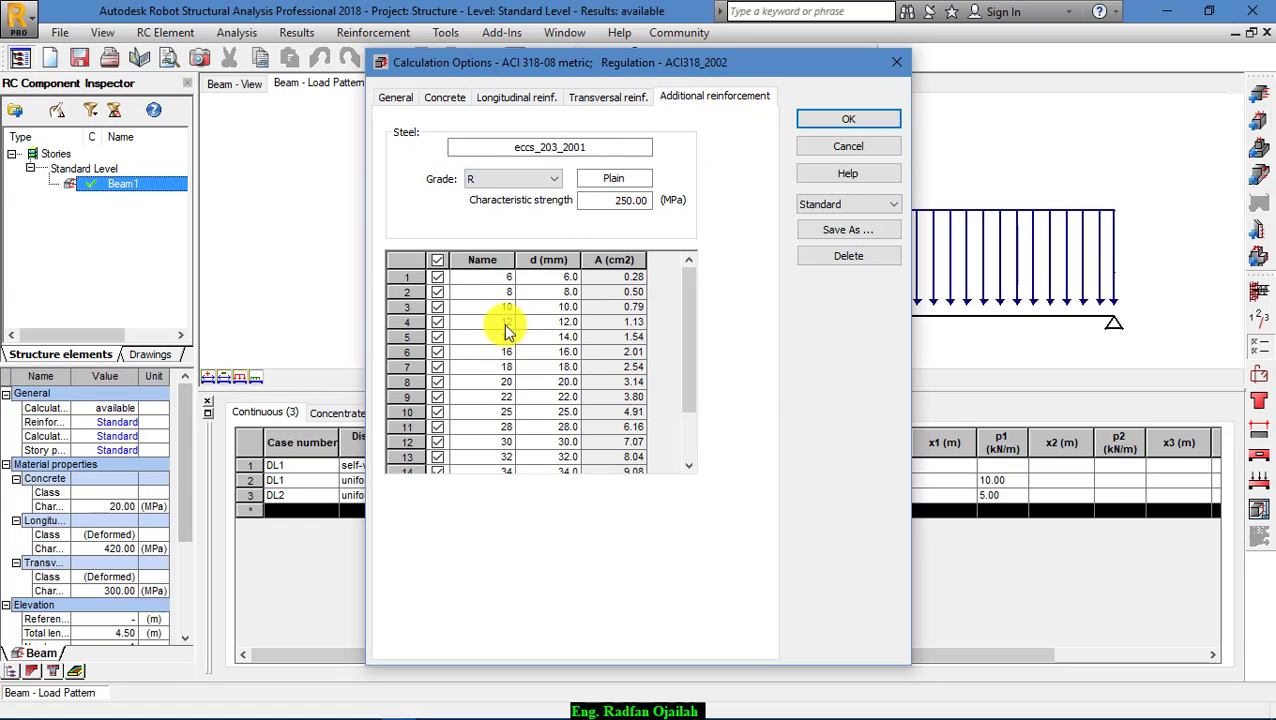
left_click(439, 262)
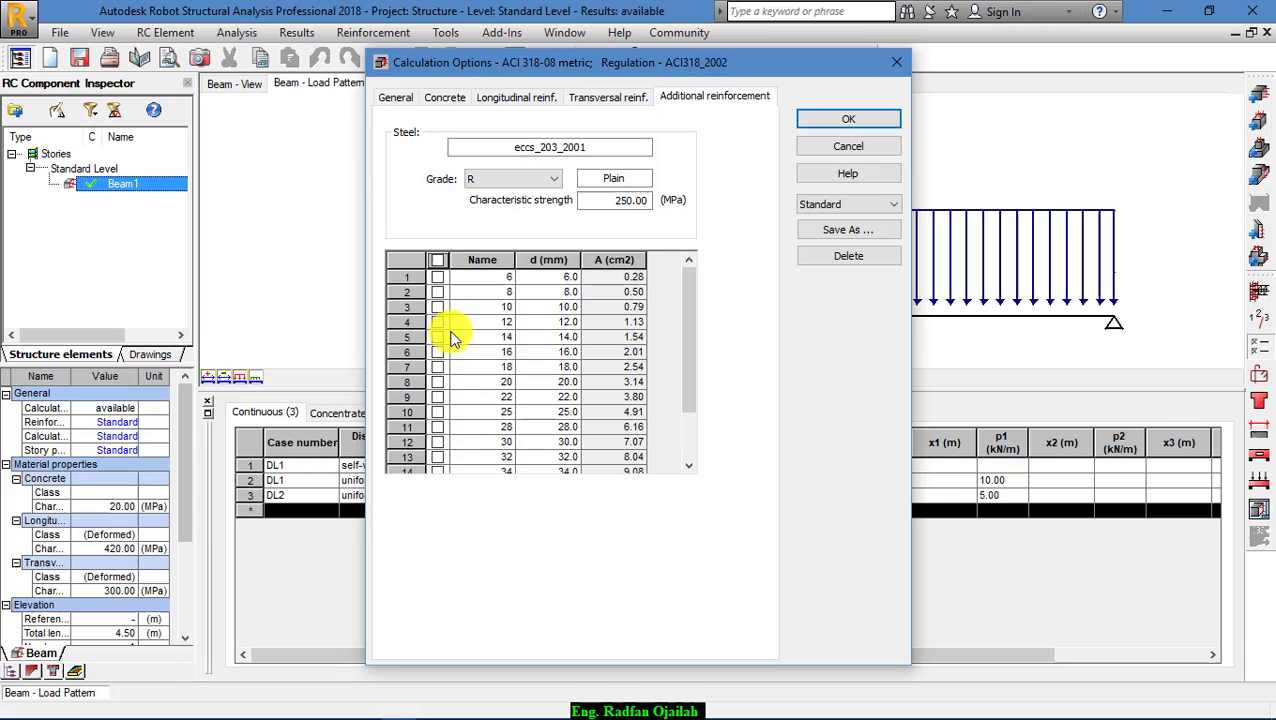
left_click(438, 337)
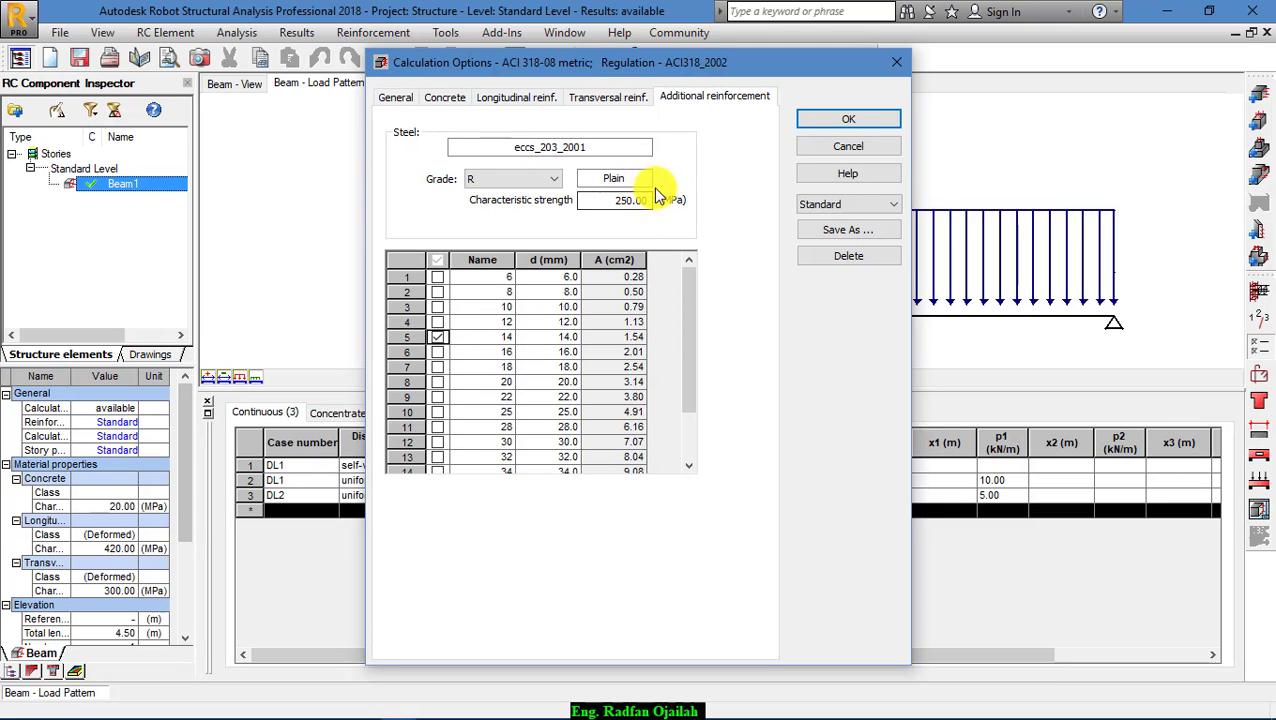
left_click(848, 119)
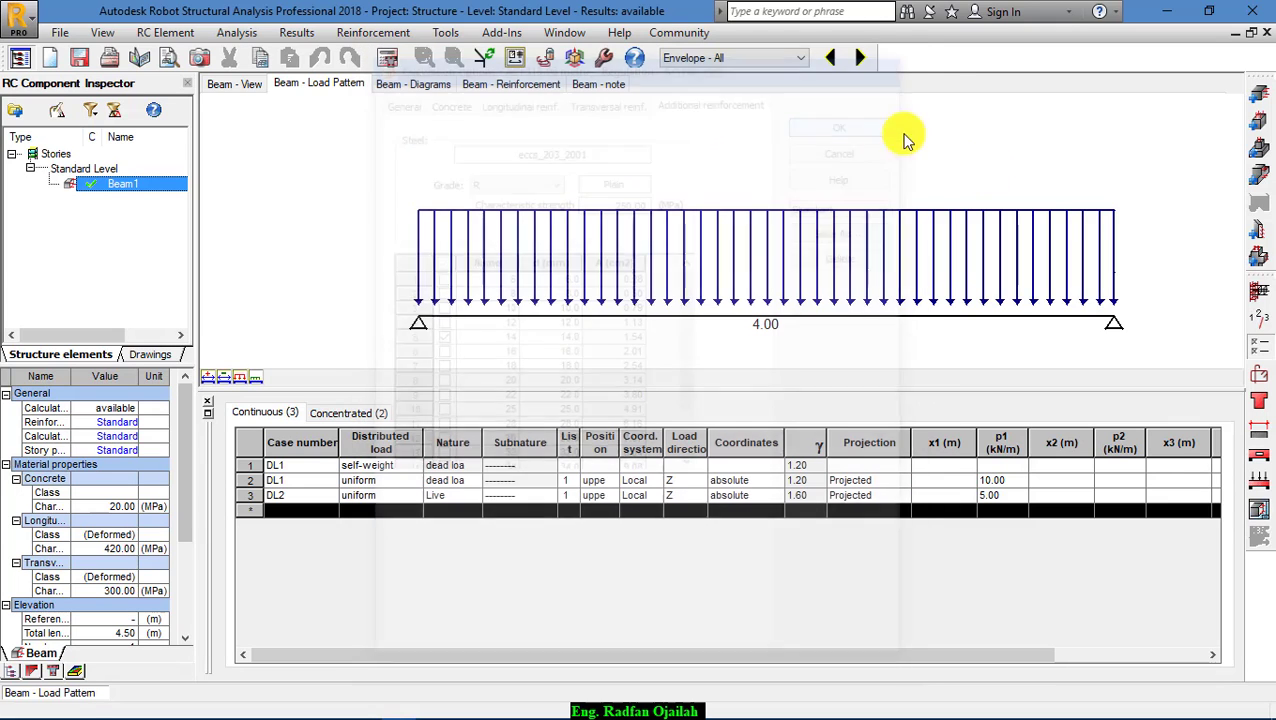
- In the reinforcement pattern, set the maximum number of layers to 2 for bottom reinforcement and 1 for top reinforcement
left_click(1256, 378)
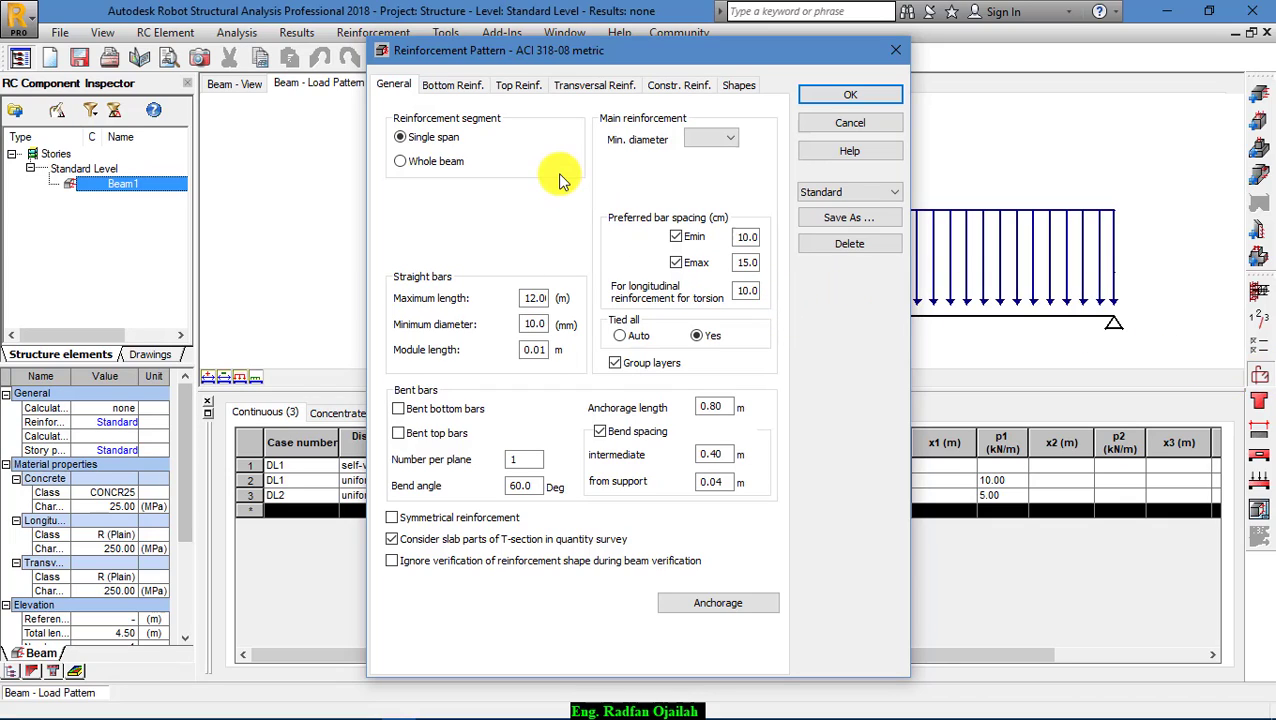
left_click(453, 90)
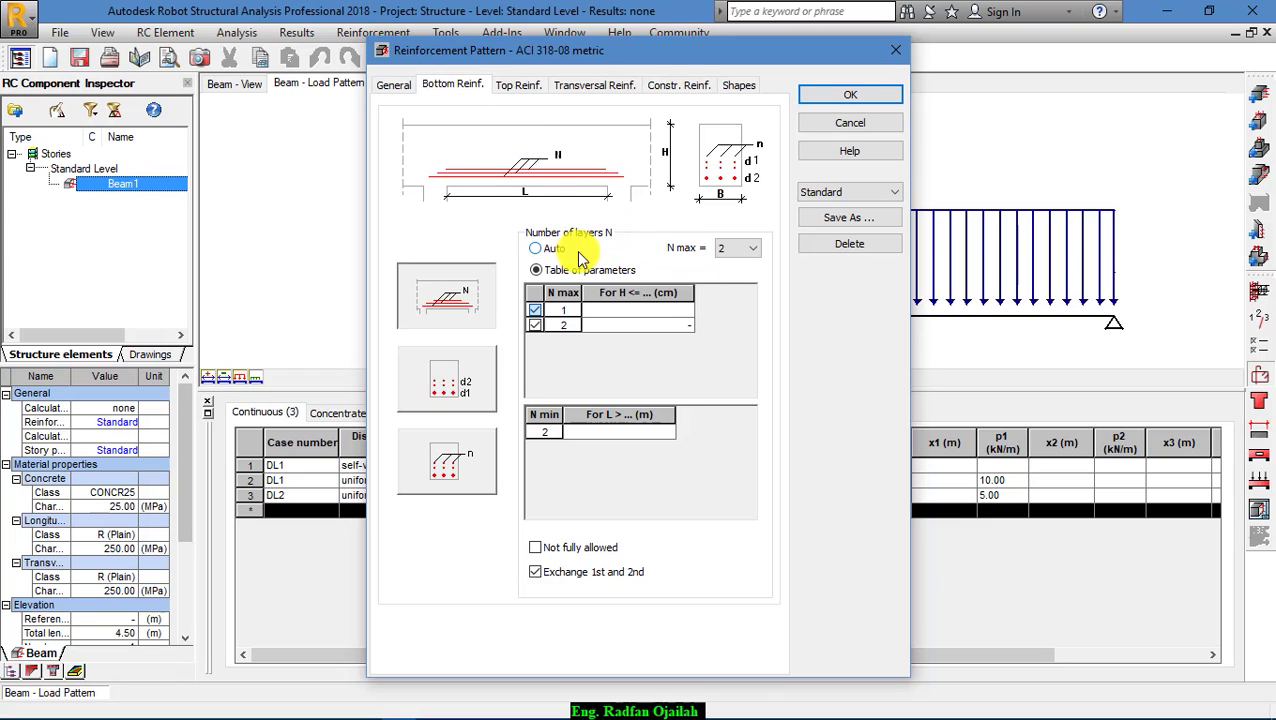
left_click(745, 255)
left_click(752, 279)
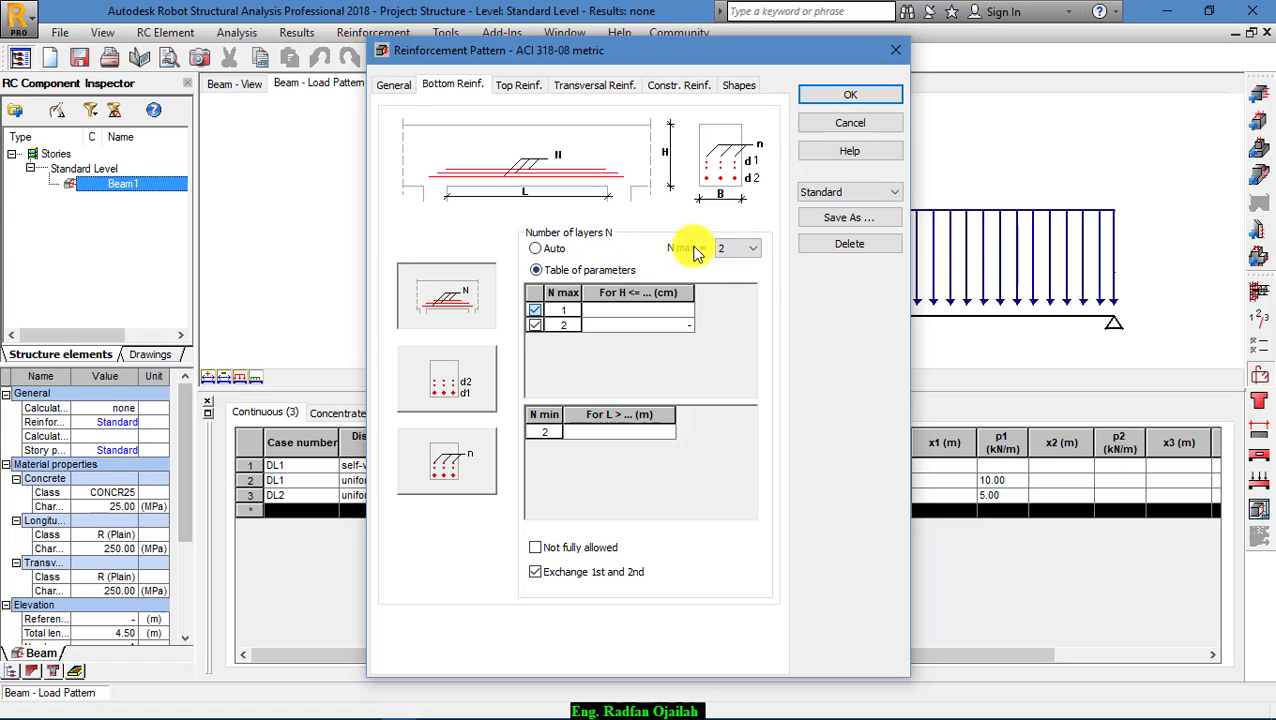
left_click(516, 85)
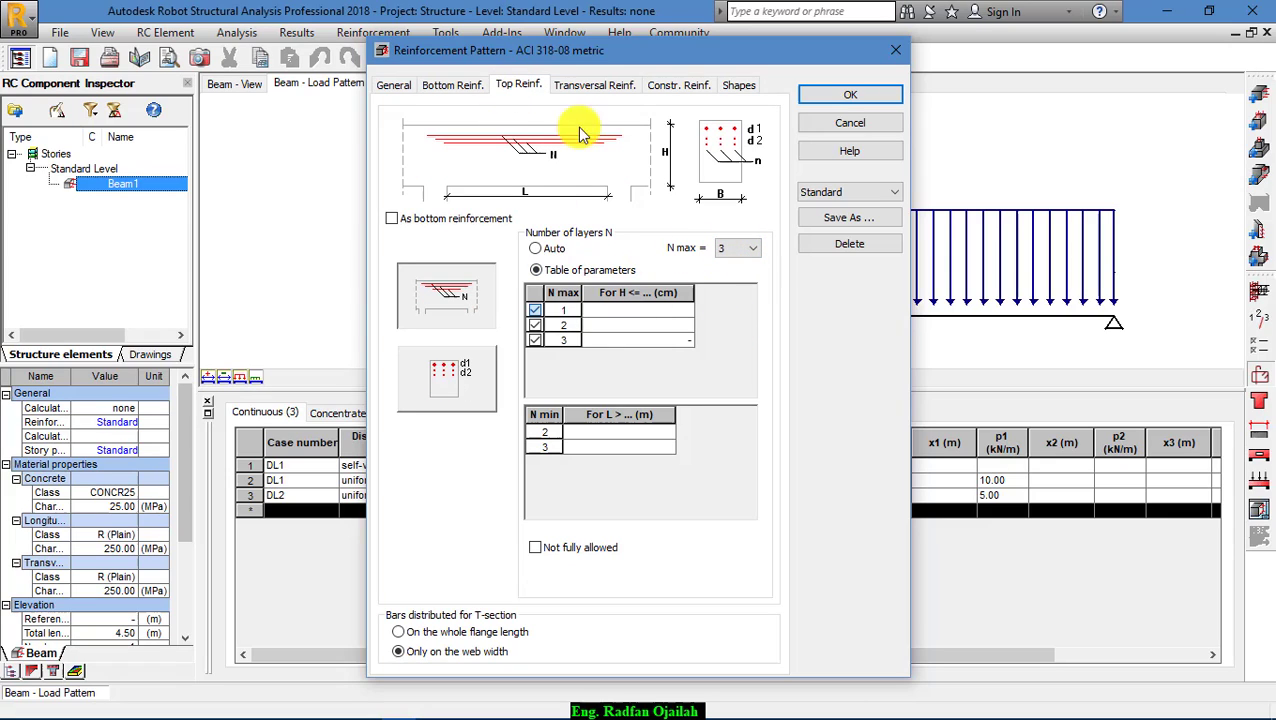
left_click(738, 250)
left_click(729, 265)
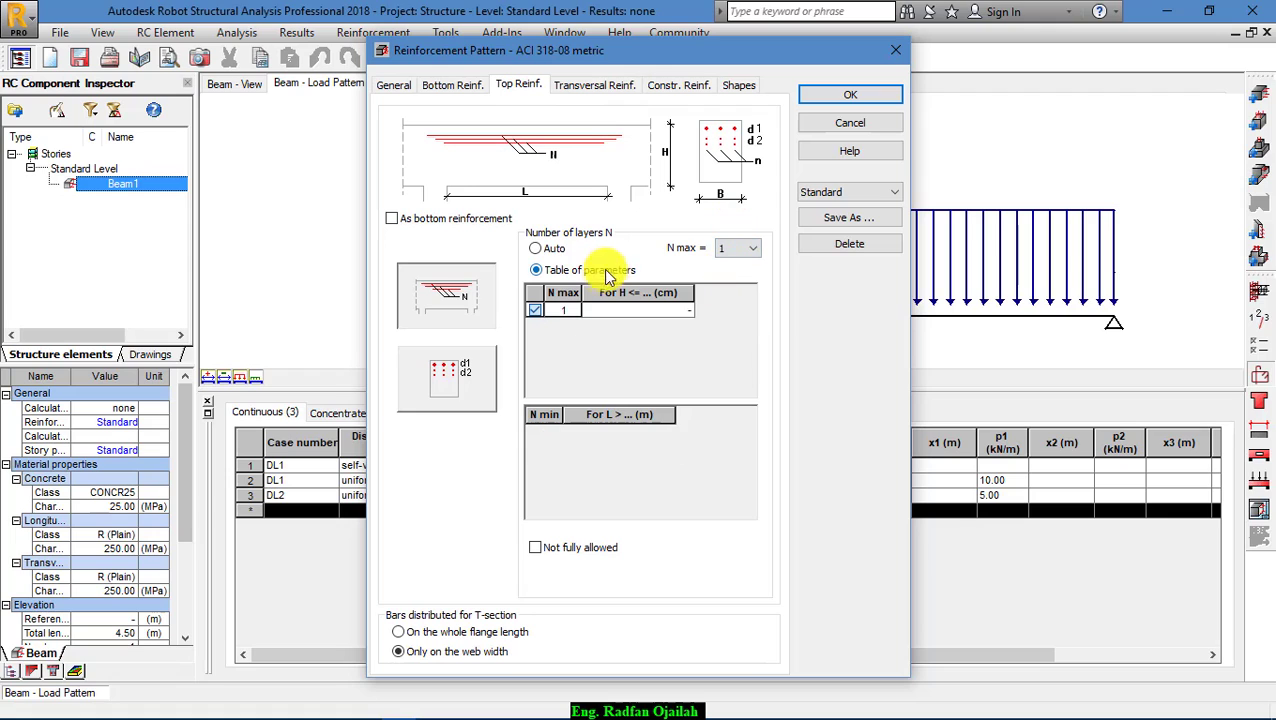
- Try a fixed distance limit for the position of the extreme stirrups and return it to automatic
left_click(598, 88)
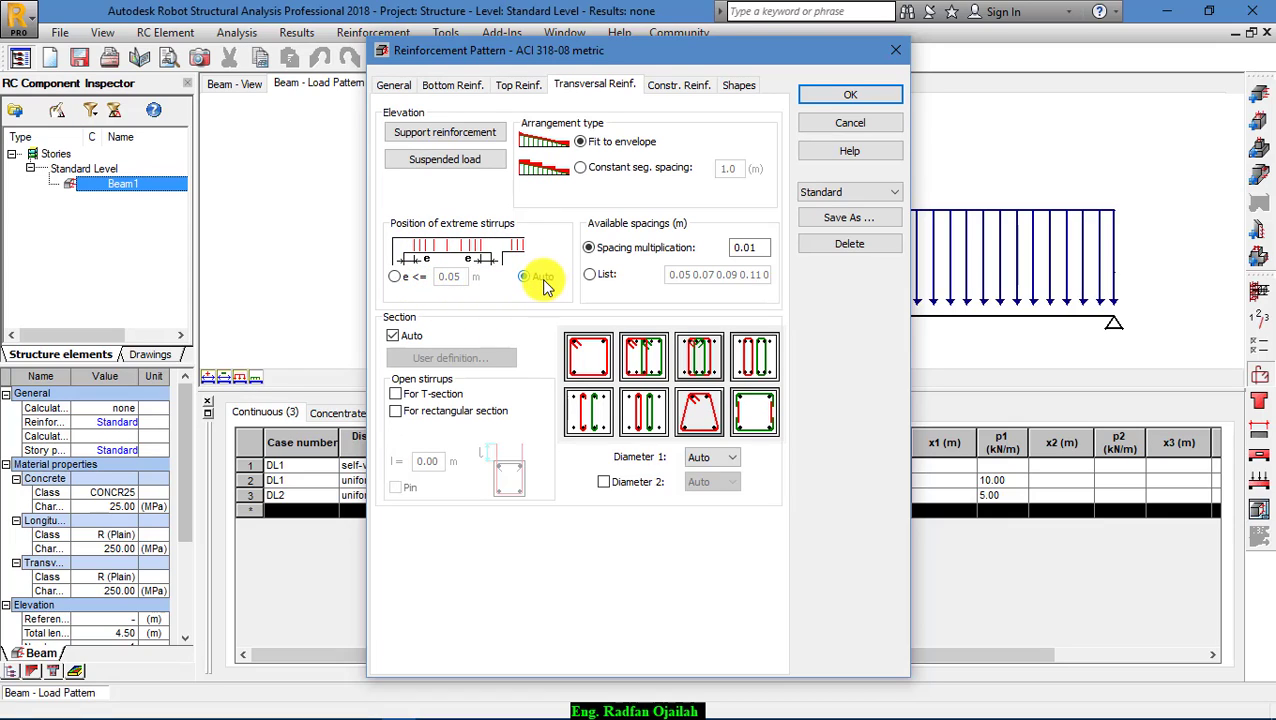
left_click(395, 277)
left_click_drag(465, 277, 437, 279)
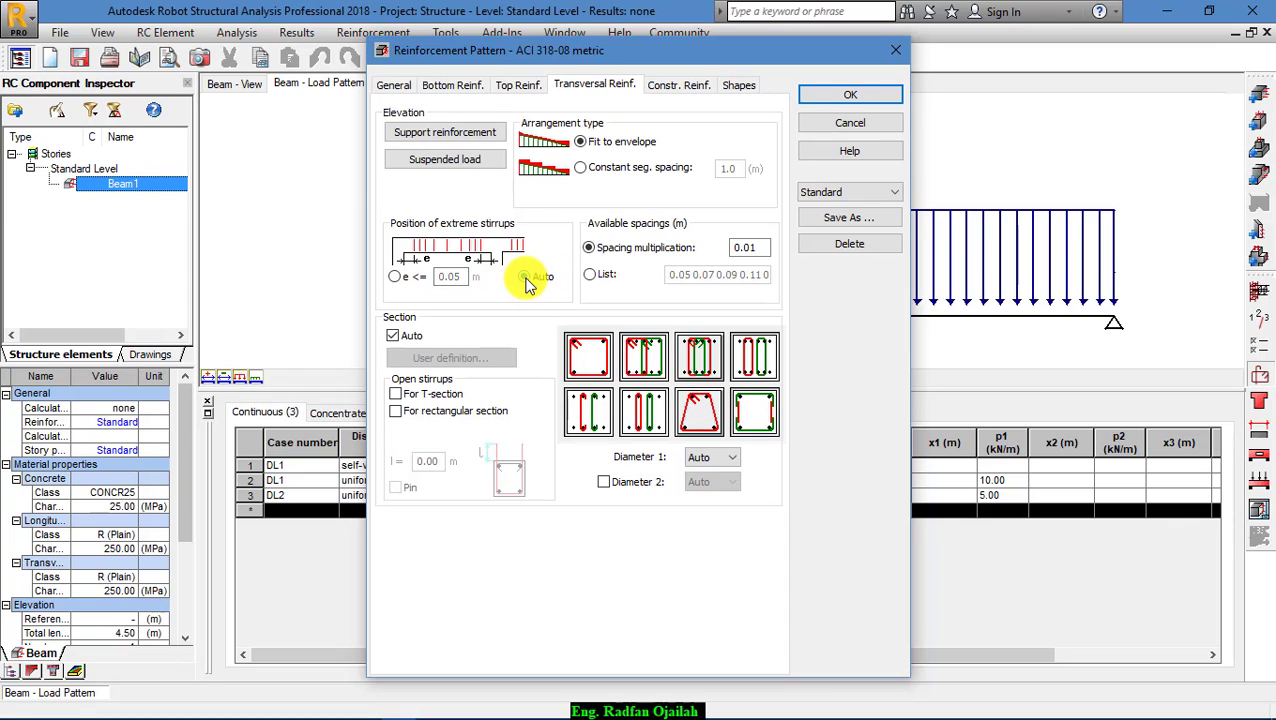
- Set the assembly reinforcement diameter to Auto and apply the reinforcement pattern
left_click(676, 86)
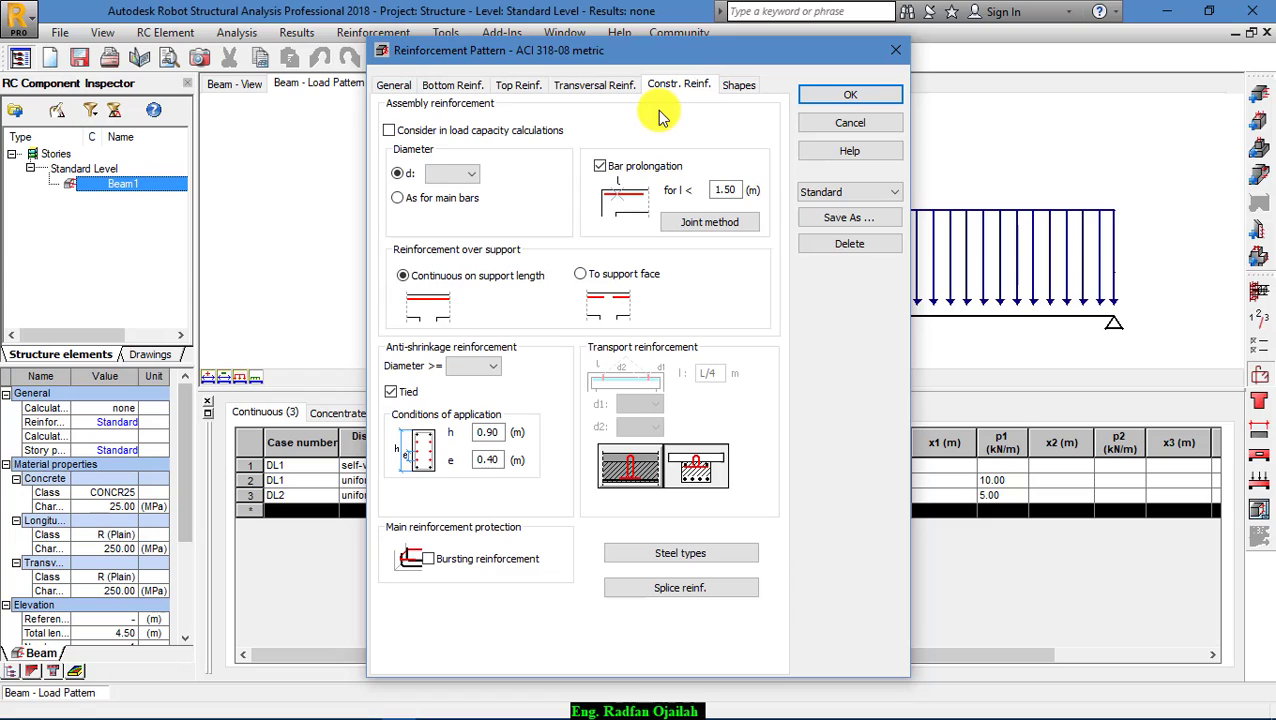
left_click(448, 176)
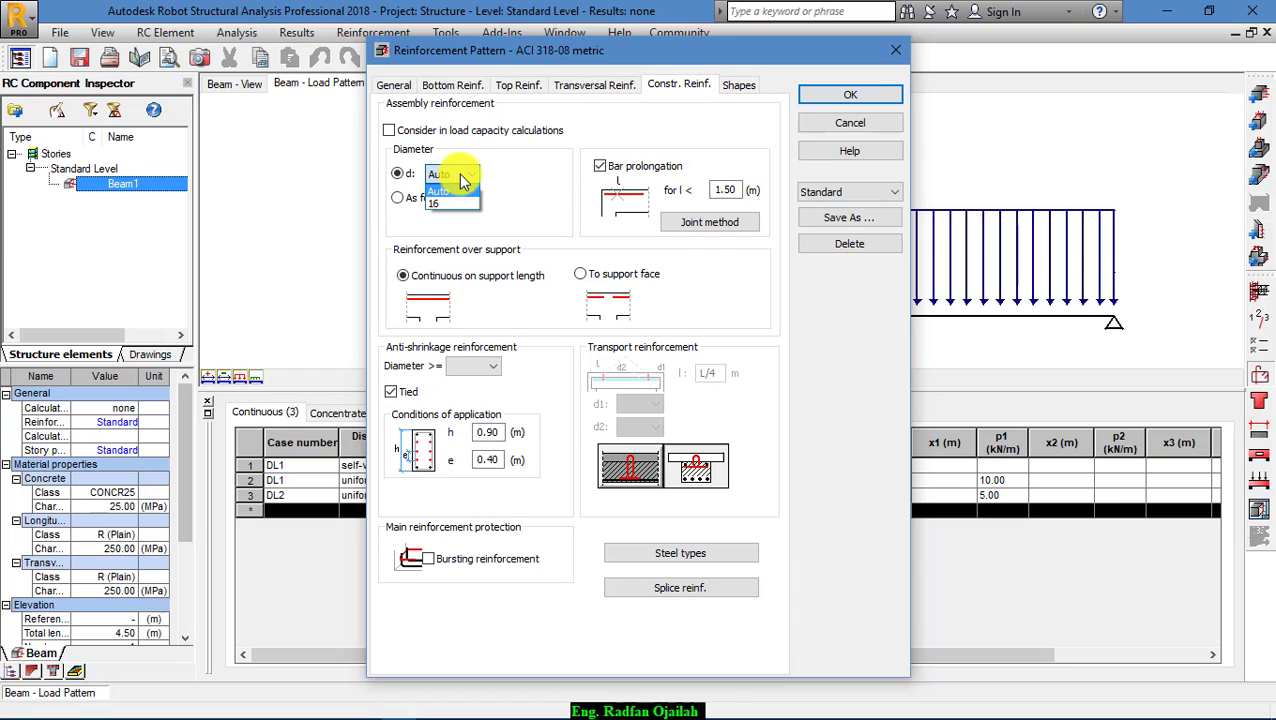
left_click(455, 191)
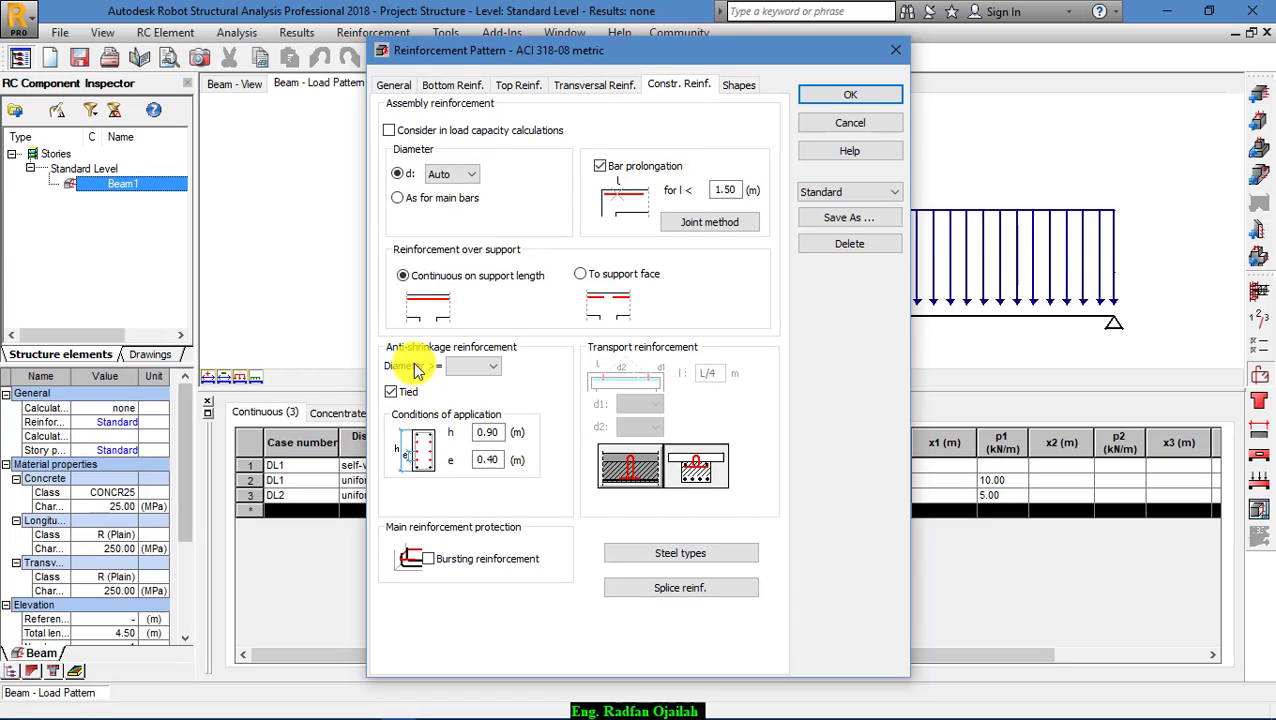
left_click(463, 388)
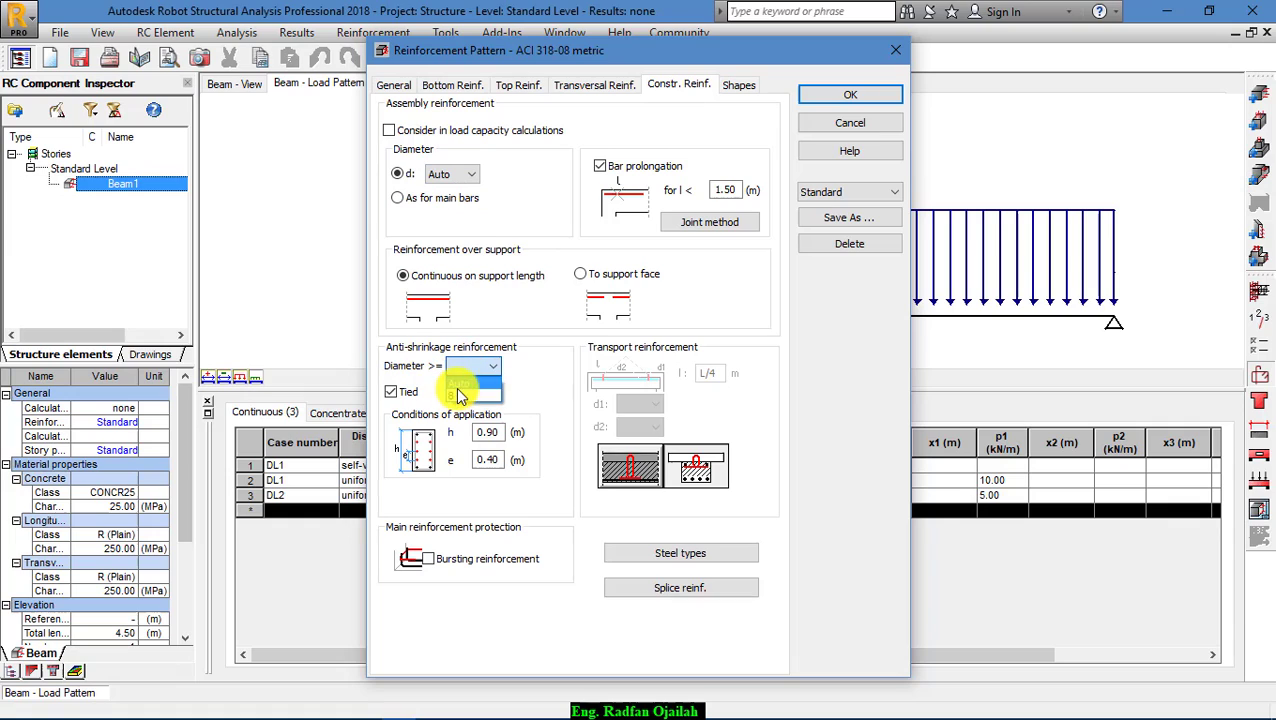
left_click(737, 85)
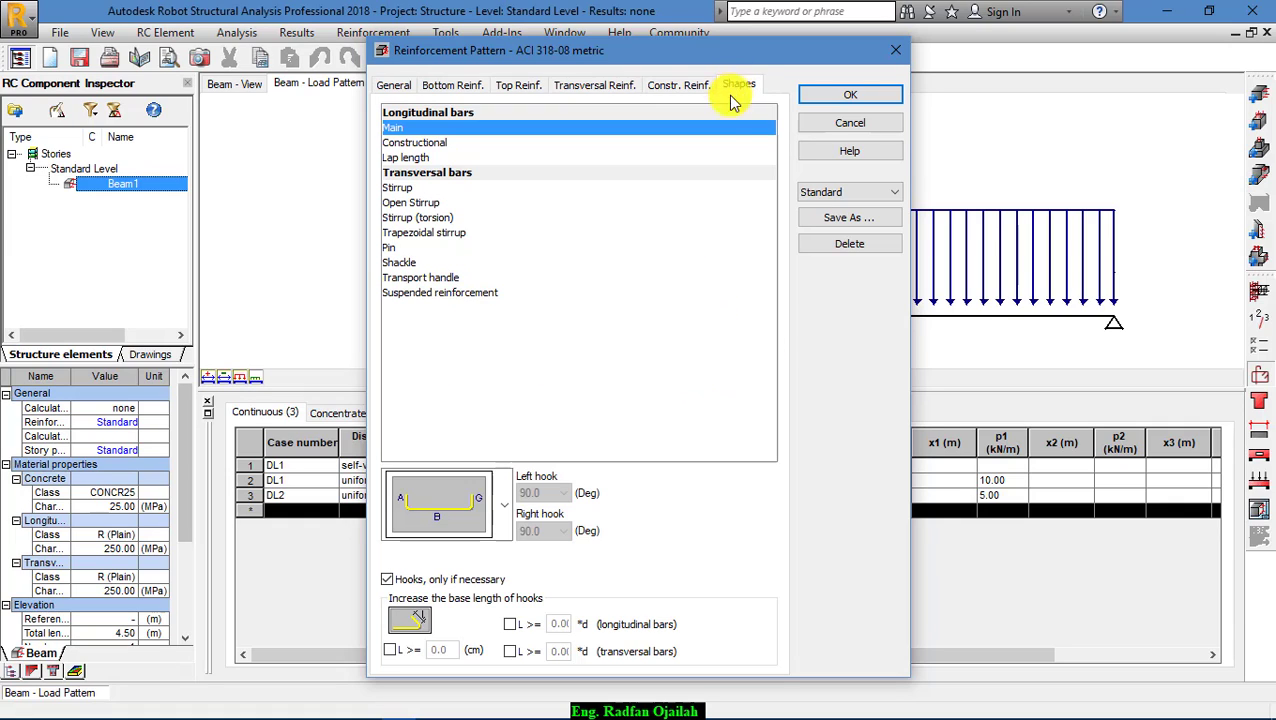
left_click(840, 97)
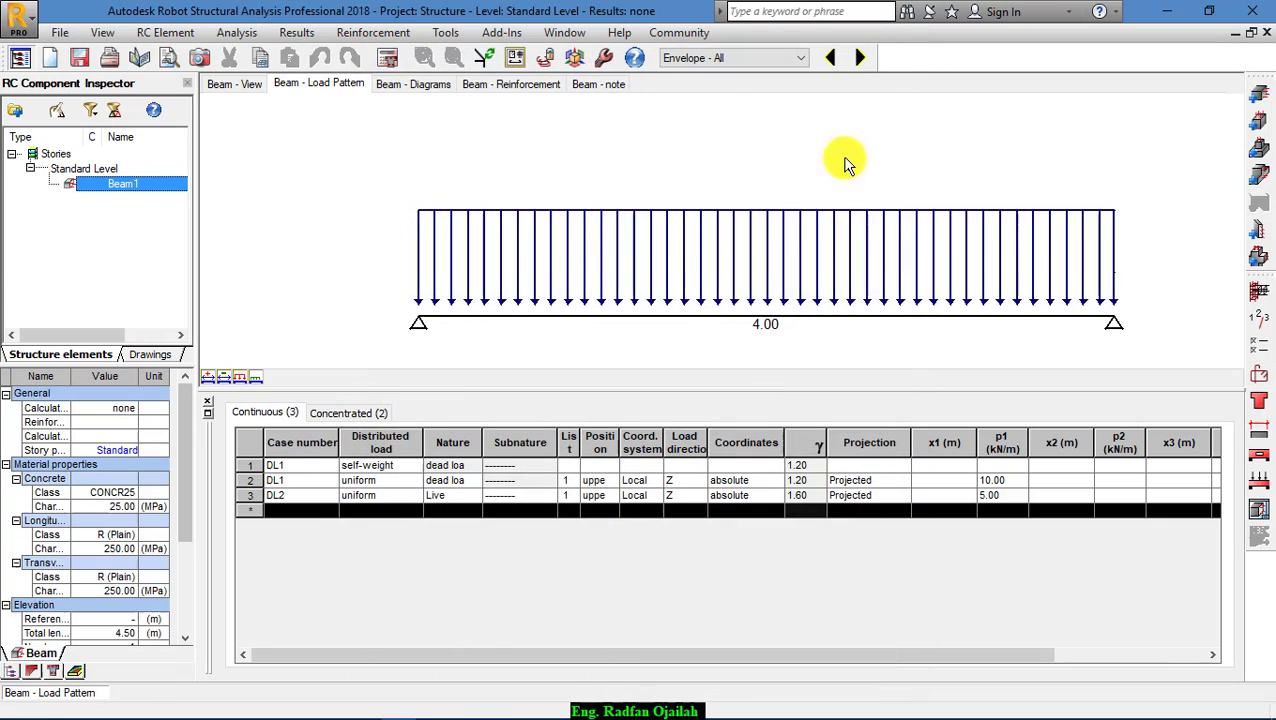
- Recalculate the beam with the new reinforcement settings and display its ULS bending moment and shear force diagrams
left_click(390, 62)
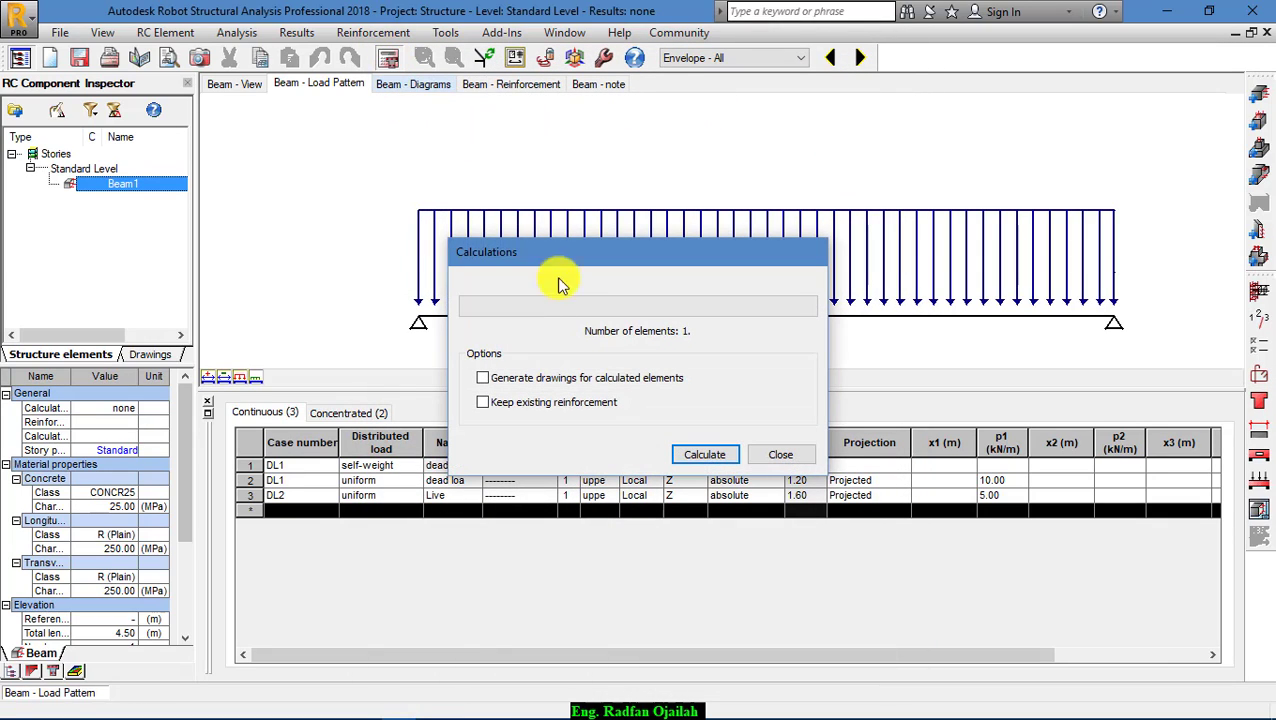
left_click(693, 445)
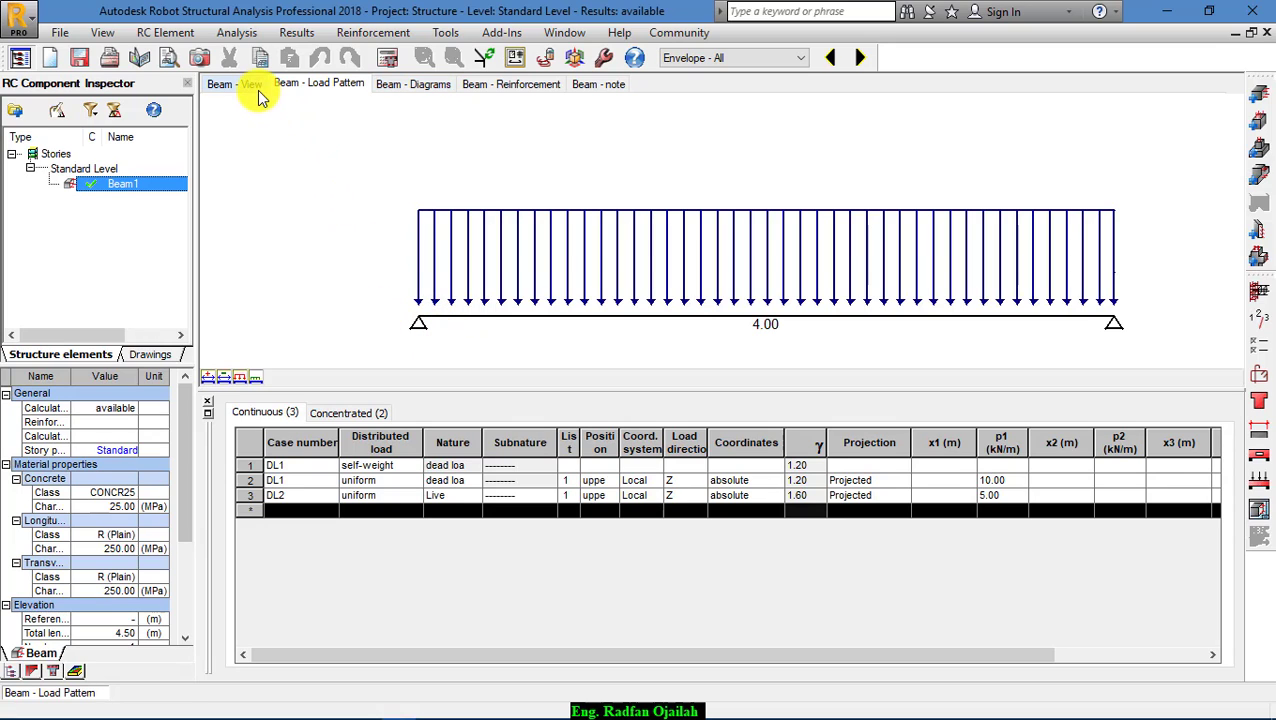
left_click(410, 87)
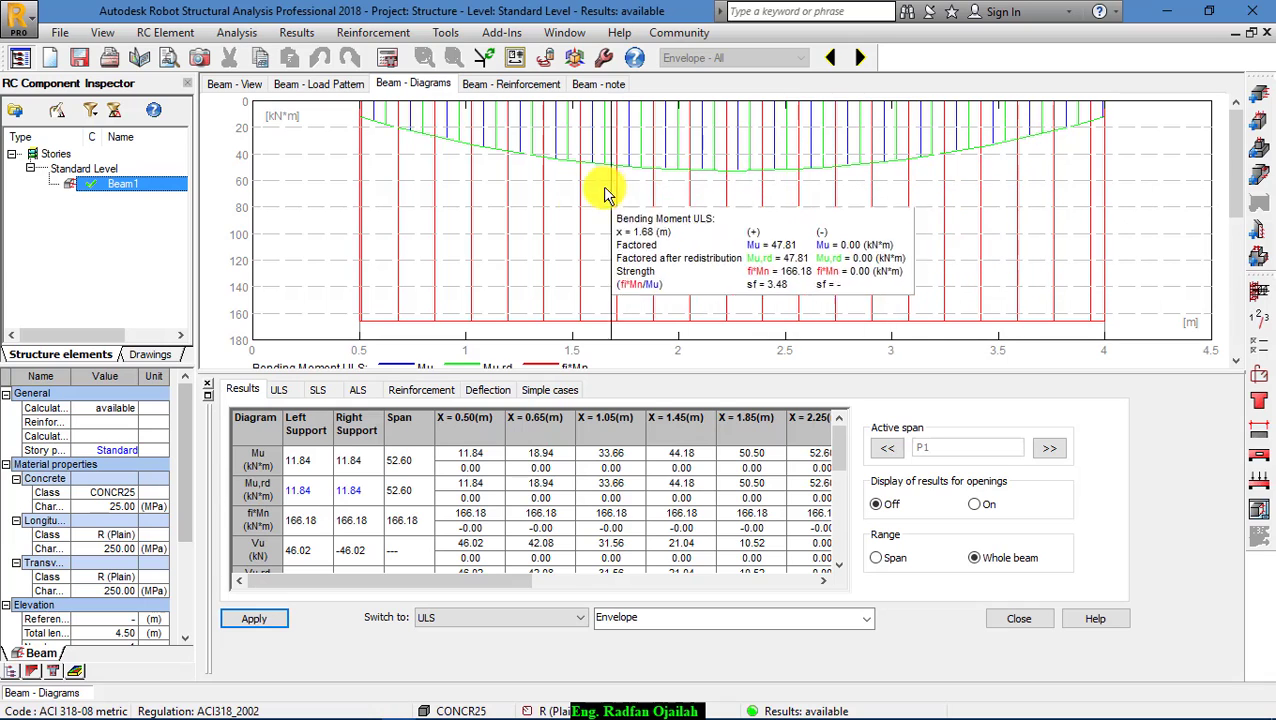
scroll(897, 265, "down", 1)
scroll(893, 264, "down", 6)
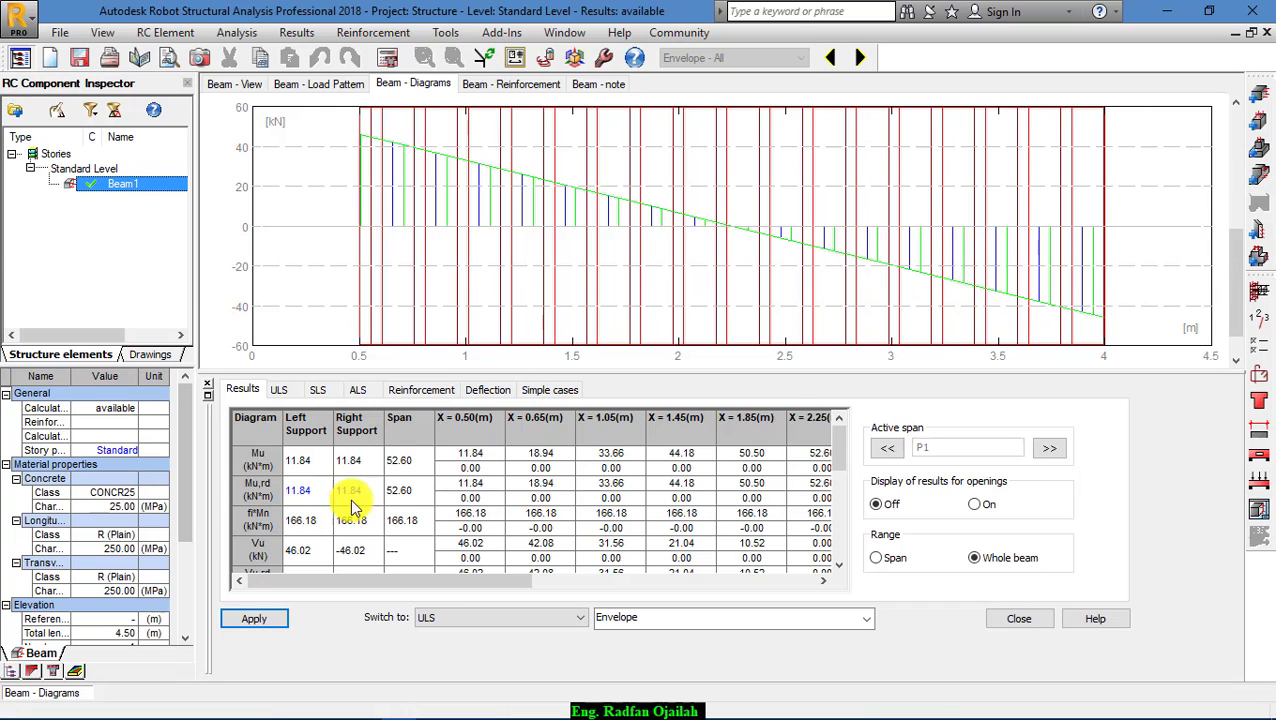
- Display the diagram of the required bending reinforcement area As/As' along the beam
left_click_drag(834, 464, 842, 436)
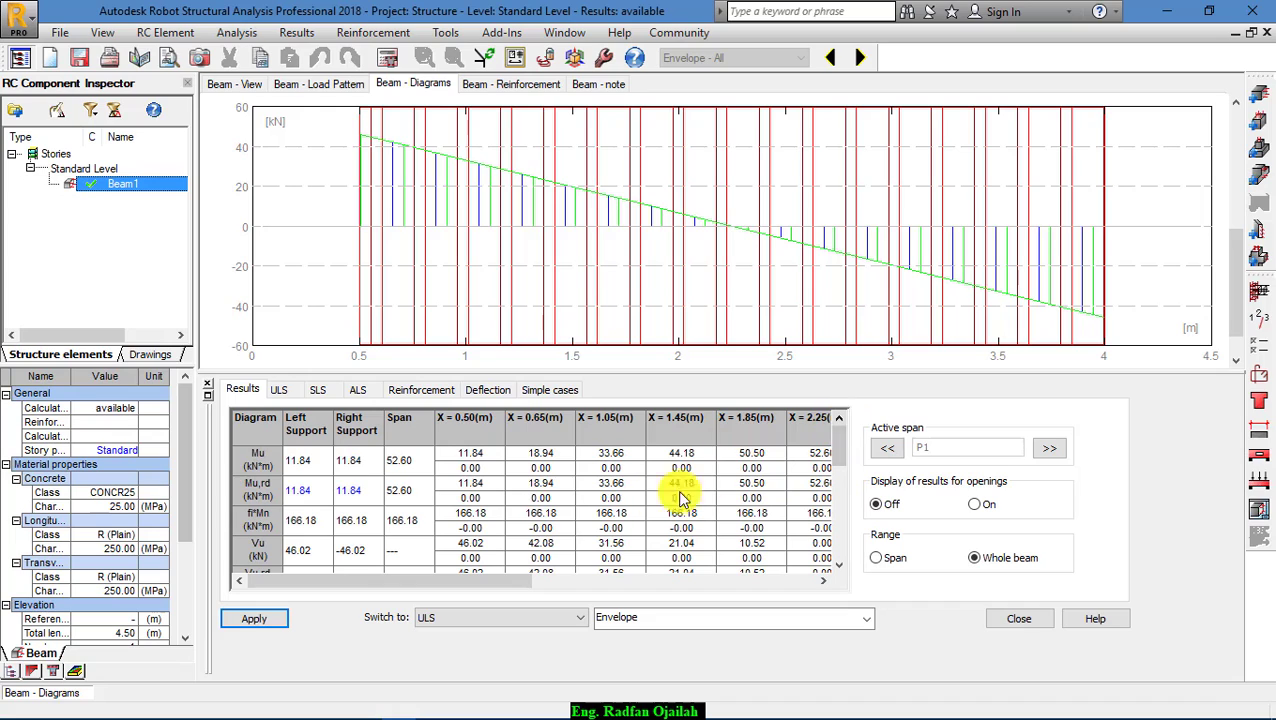
left_click(421, 392)
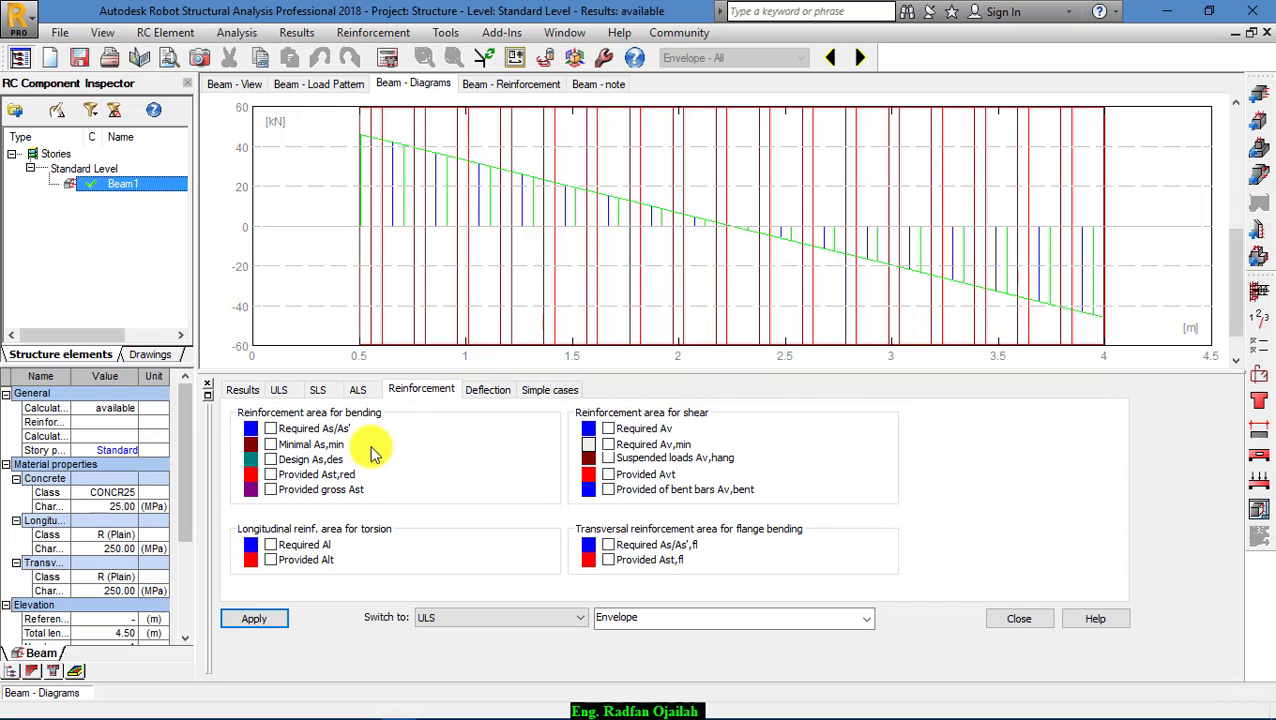
left_click(270, 430)
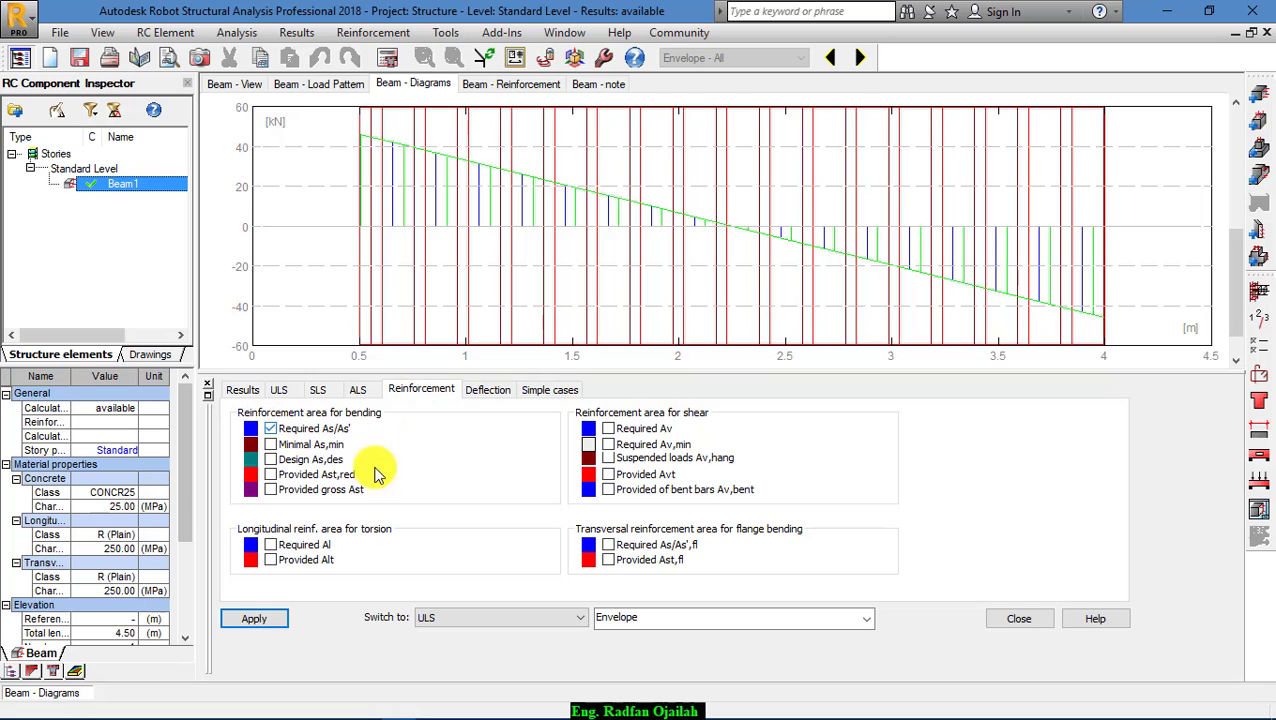
left_click(254, 618)
scroll(1139, 320, "down", 5)
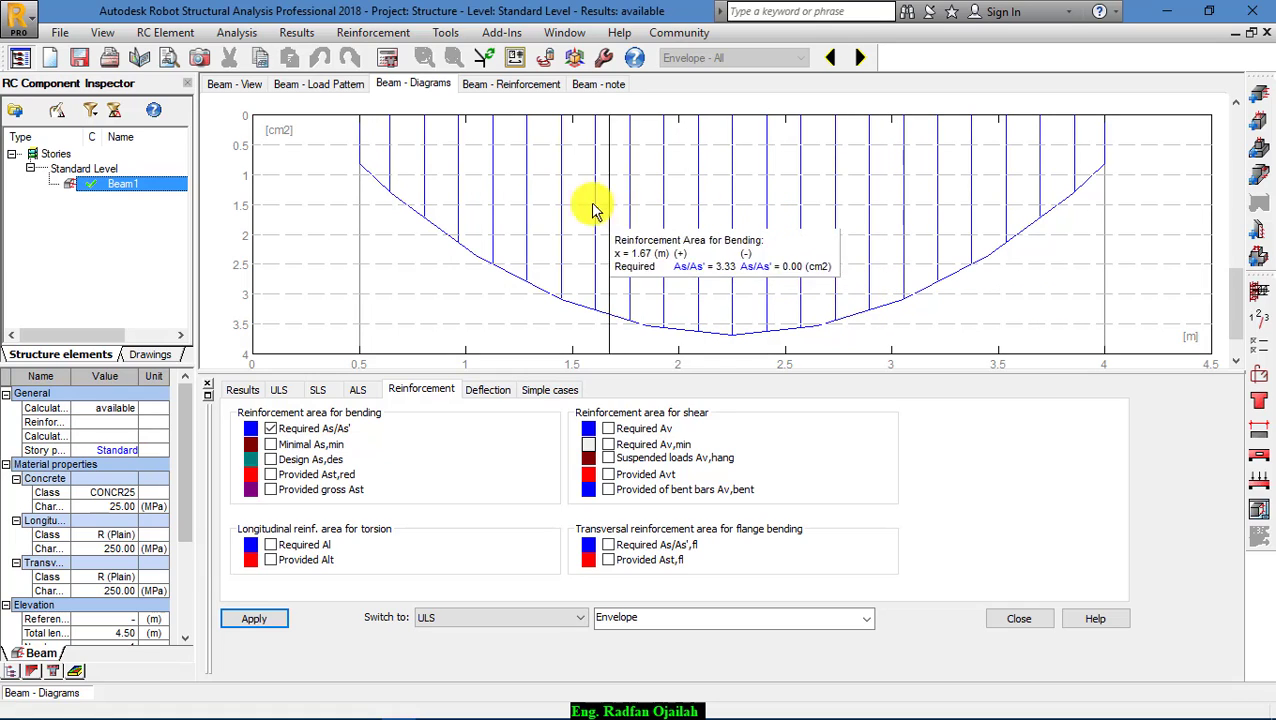
- Show the beam's reinforcement view and dock the reinforcement table beside the properties pane, clear of the model views
left_click(518, 89)
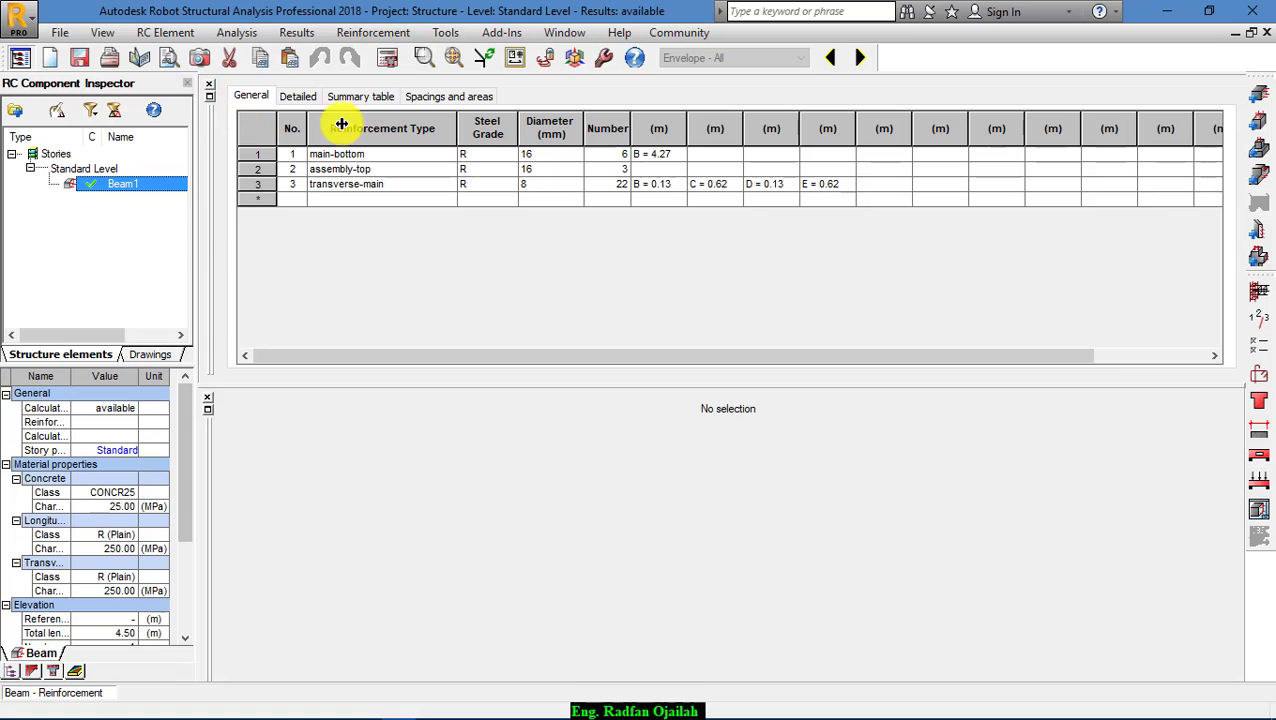
left_click(209, 97)
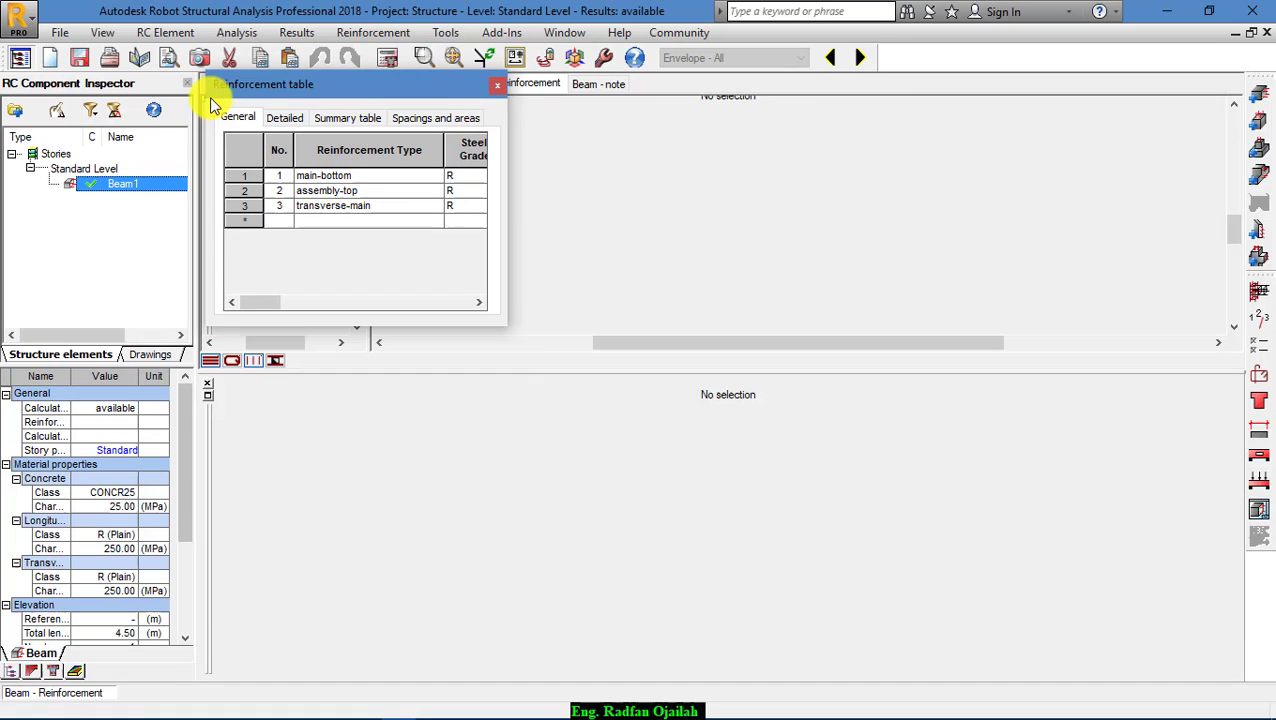
left_click_drag(279, 90, 884, 410)
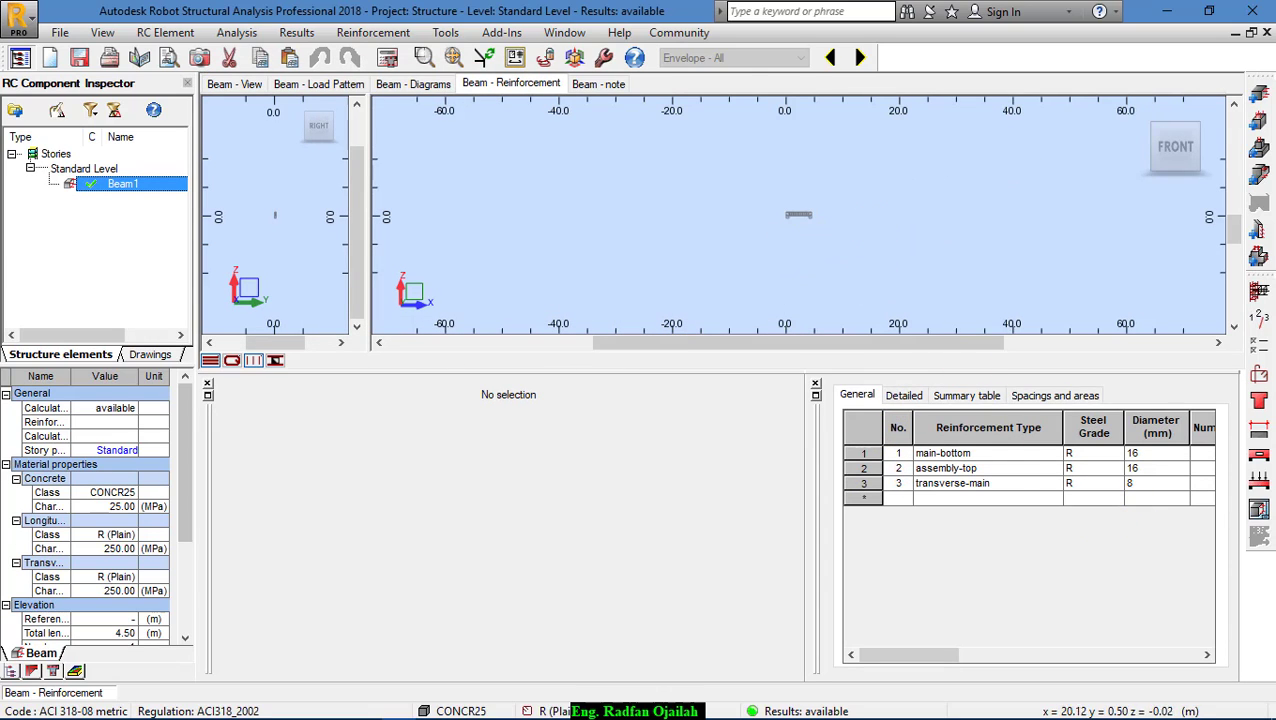
- Inspect the beam's reinforcement cage in 3D, looking closely at the bars and stirrups near the right support
left_click(1141, 114)
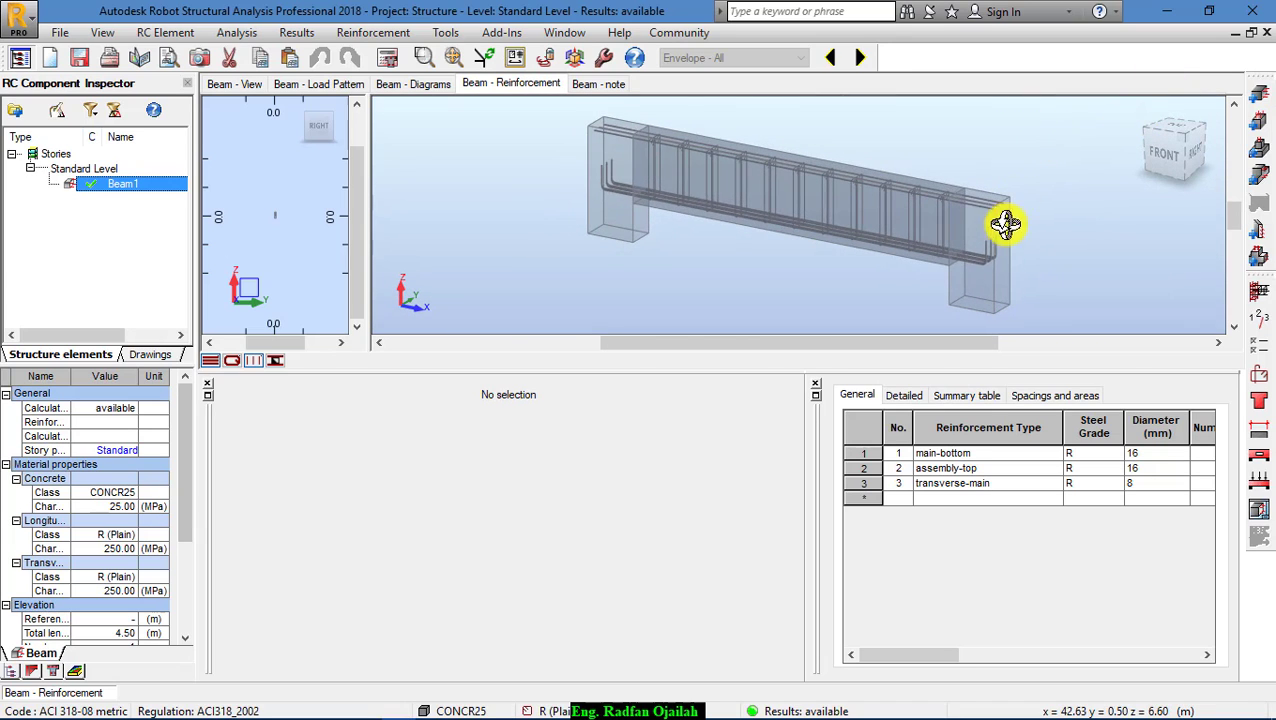
scroll(954, 285, "up", 3)
scroll(869, 148, "up", 4)
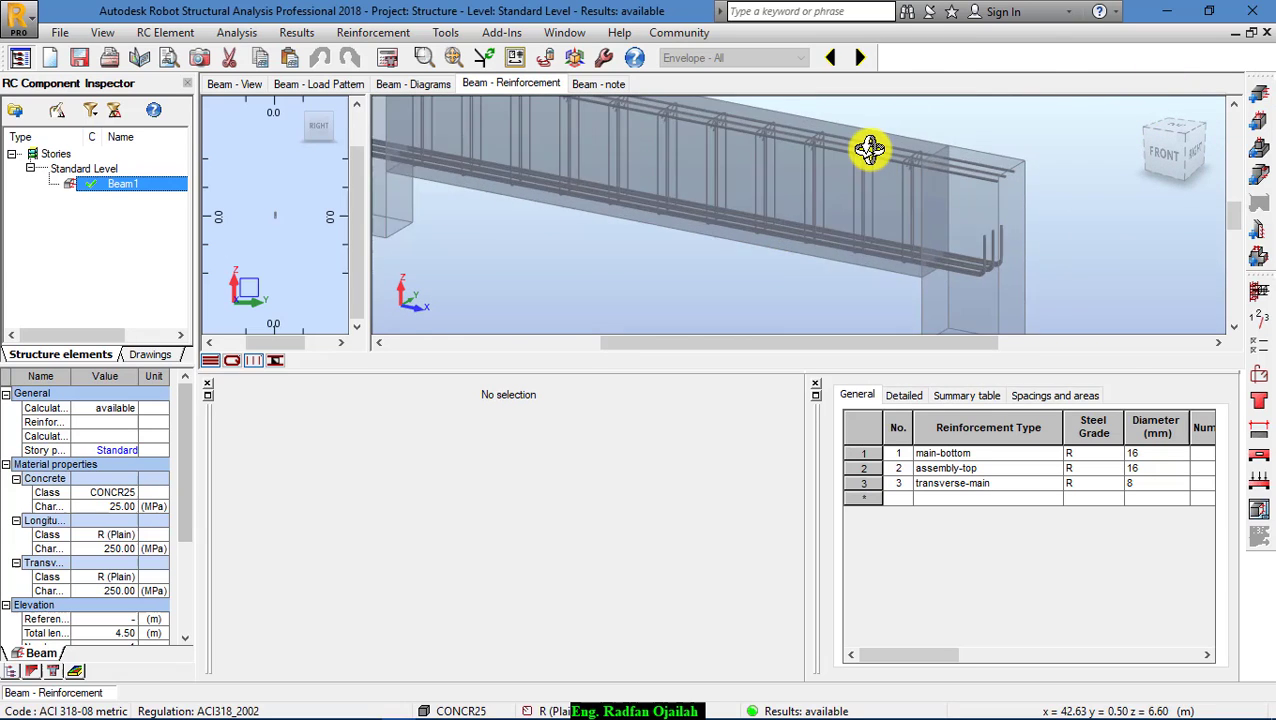
middle_click_drag(1111, 250, 821, 205, "shift")
scroll(819, 204, "down", 3)
scroll(829, 202, "up", 8)
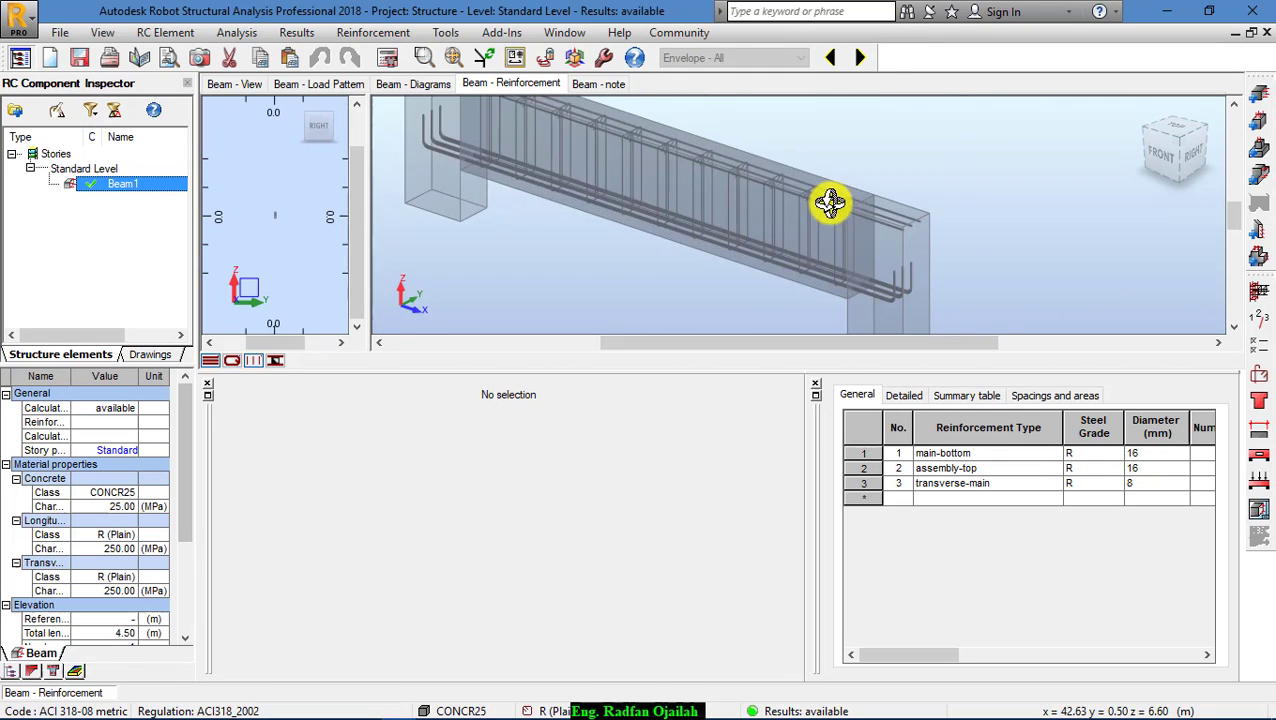
scroll(812, 146, "down", 3)
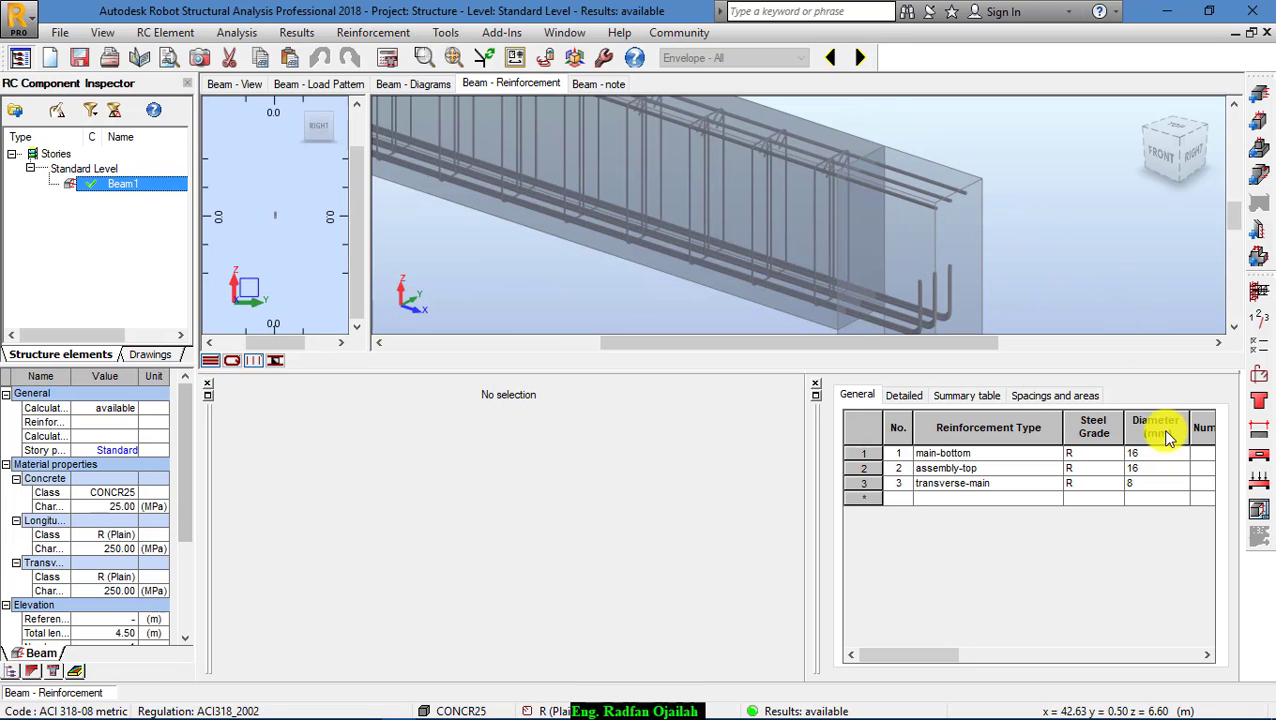
- Generate the beam's reinforcement drawing and examine the bar positions, diameters, lengths and shapes in its reinforcement schedule
left_click(1259, 510)
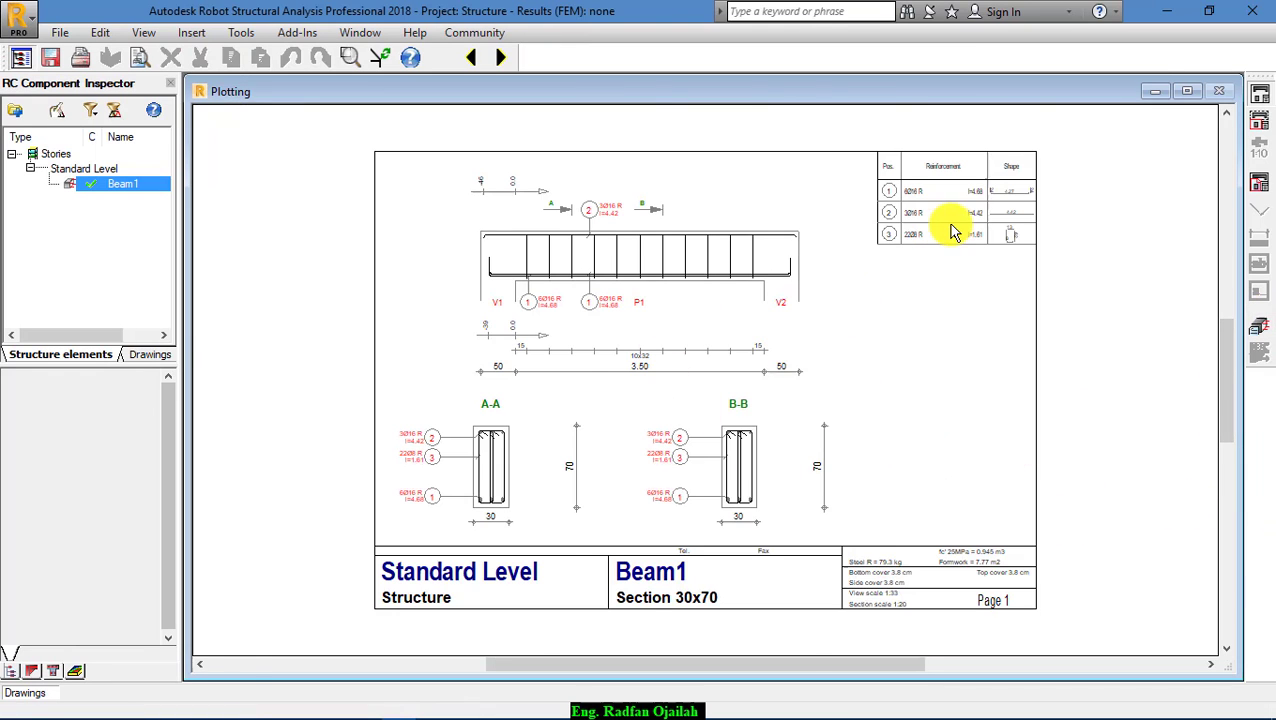
scroll(948, 228, "up", 2)
scroll(895, 450, "up", 1)
scroll(893, 450, "down", 1)
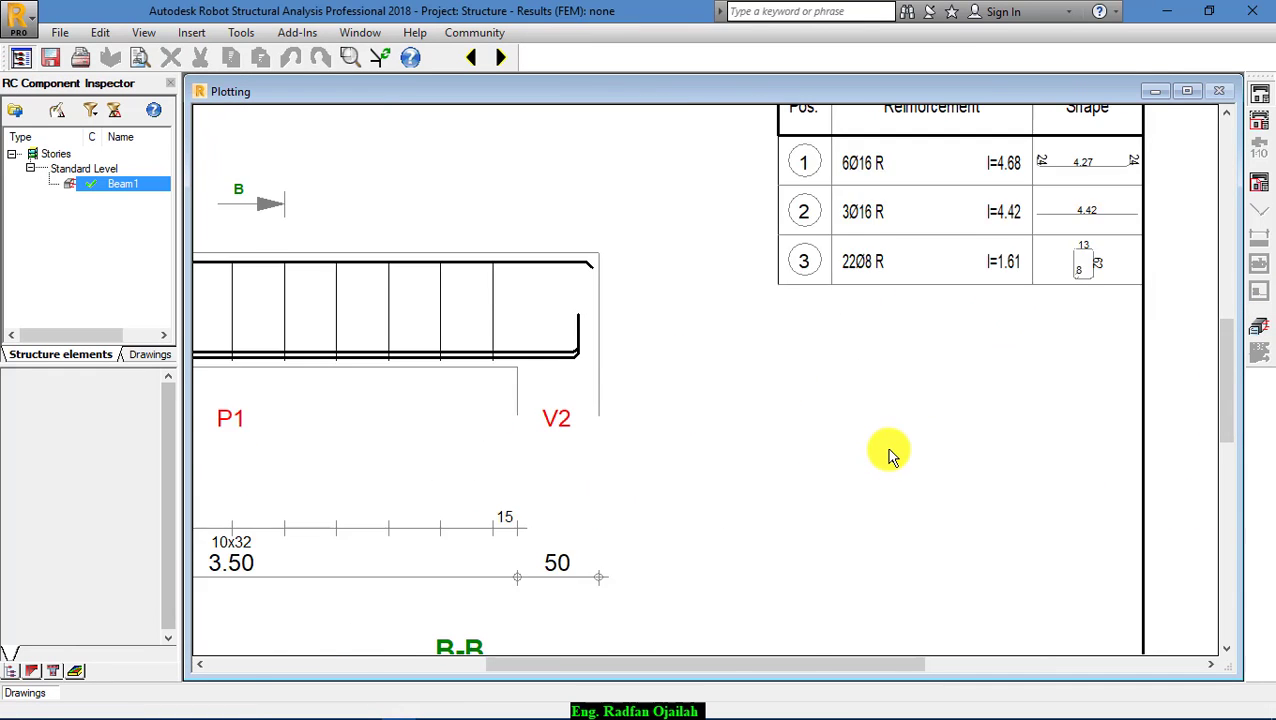
scroll(1165, 370, "down", 1)
scroll(1218, 322, "up", 2)
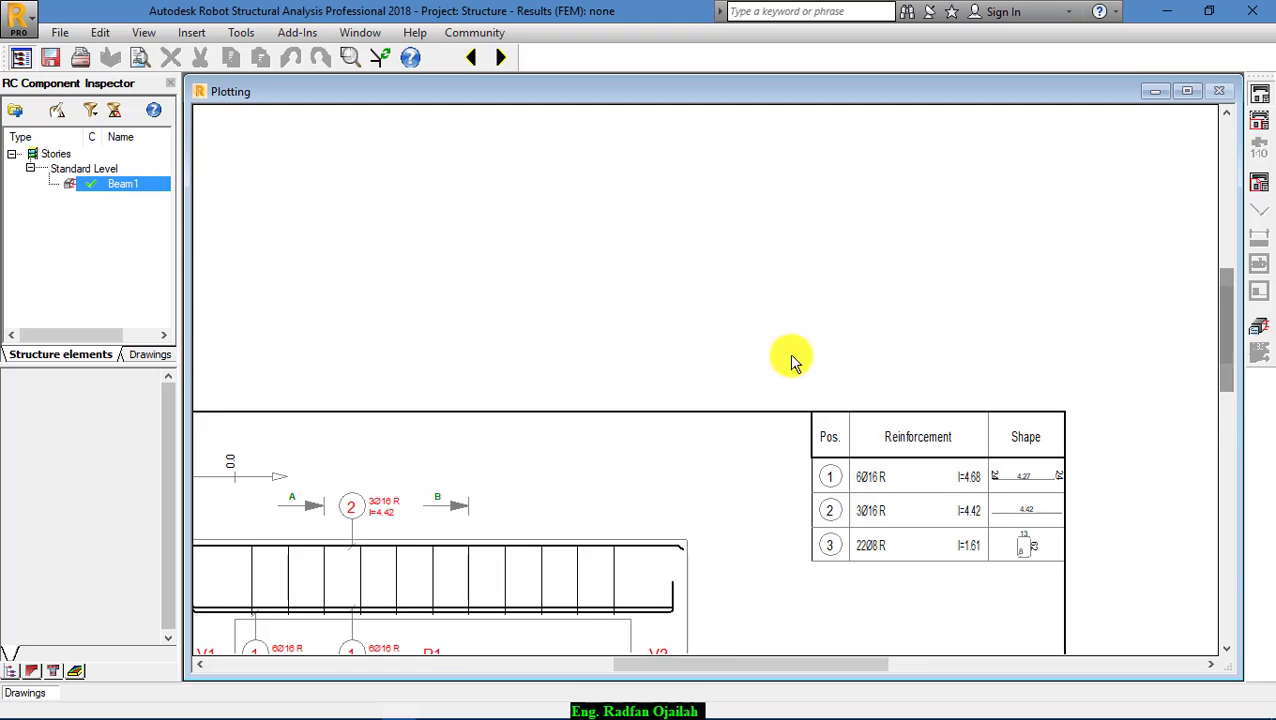
scroll(928, 575, "up", 6)
scroll(920, 572, "down", 1)
scroll(520, 340, "down", 1)
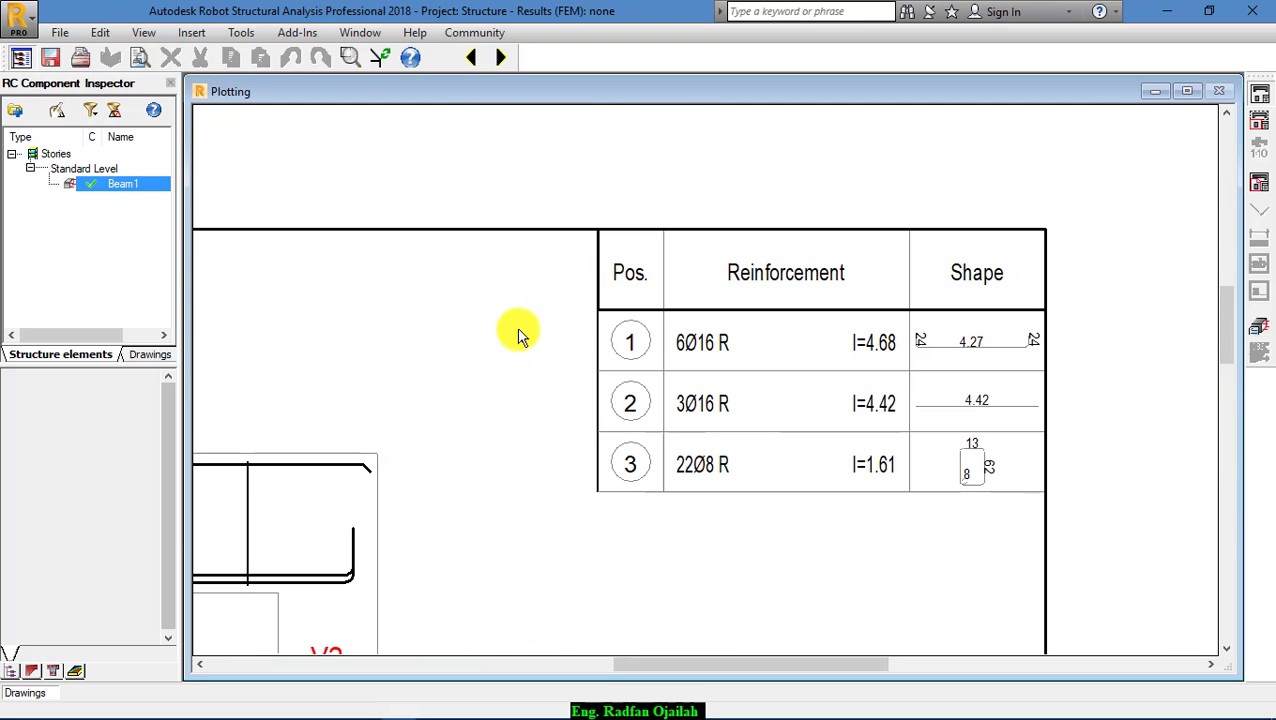
scroll(829, 475, "up", 1)
scroll(829, 475, "up", 1)
scroll(620, 330, "down", 1)
scroll(719, 236, "down", 1)
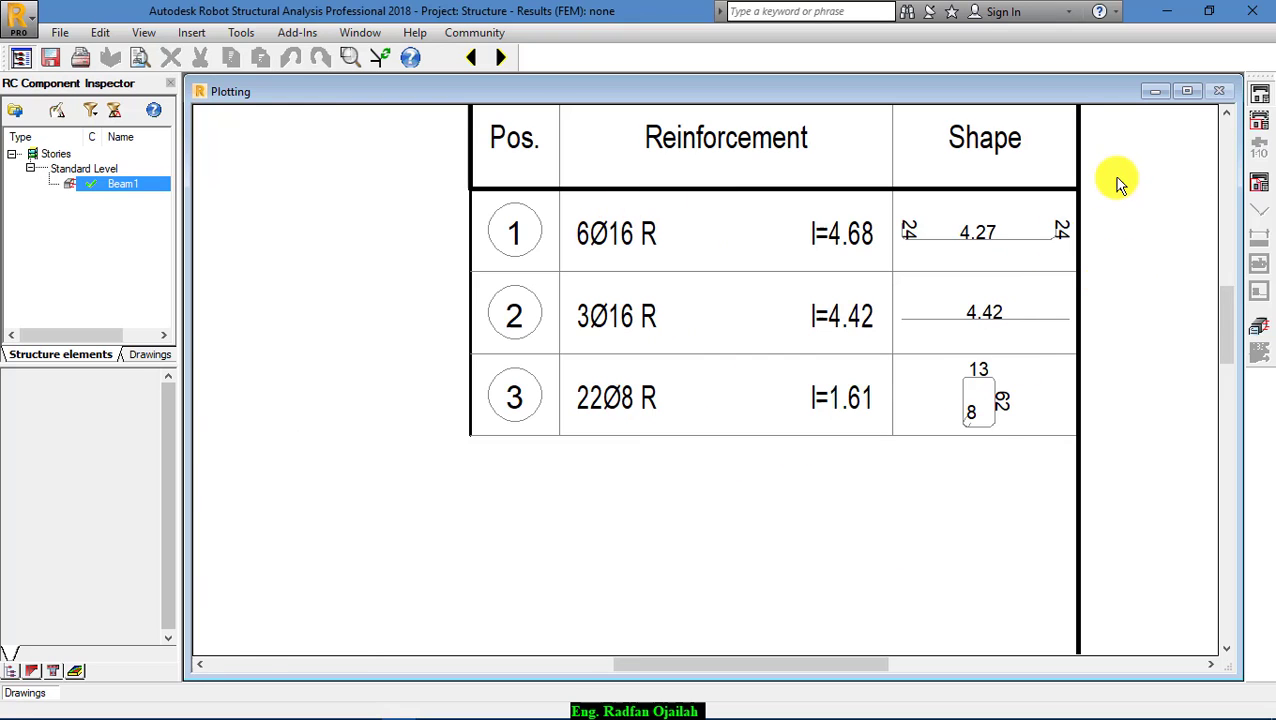
- Examine the beam elevation on the drawing, including the bar marks, stirrup spacing and span dimensions
scroll(1116, 182, "down", 1)
scroll(1111, 191, "down", 1)
scroll(720, 302, "up", 1)
scroll(456, 208, "up", 1)
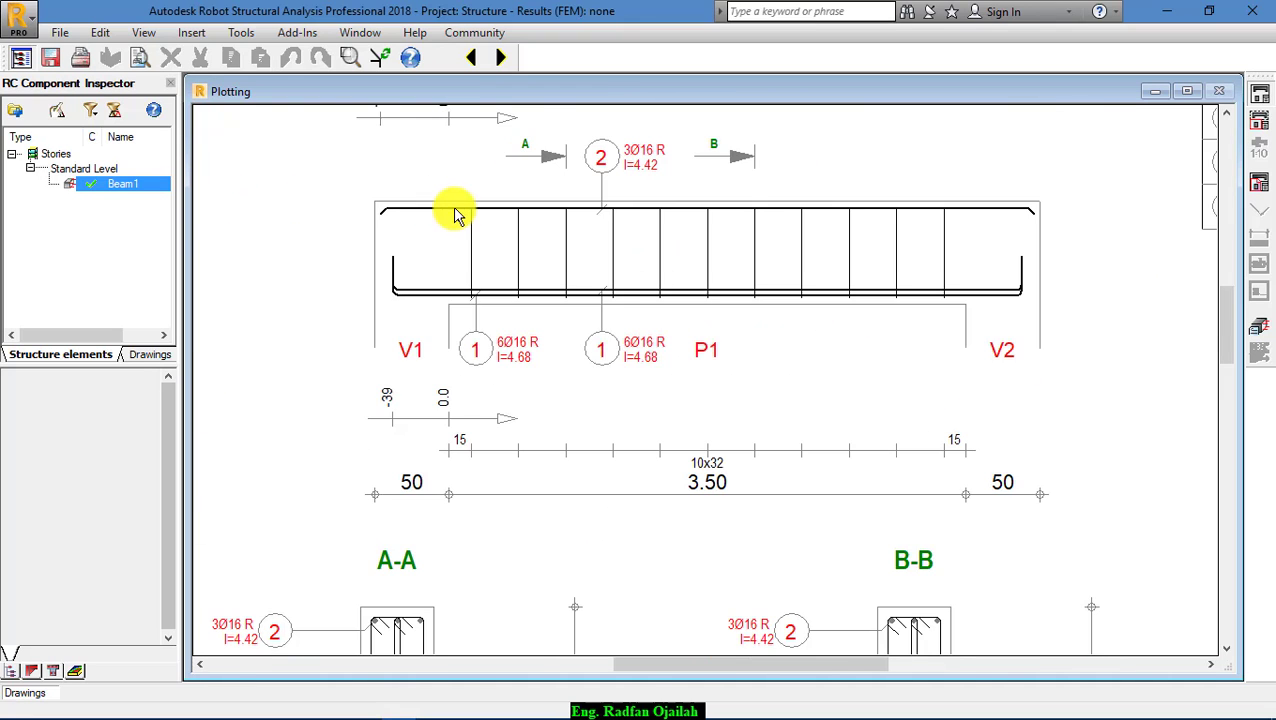
scroll(447, 228, "up", 1)
scroll(485, 228, "down", 1)
scroll(485, 228, "down", 3)
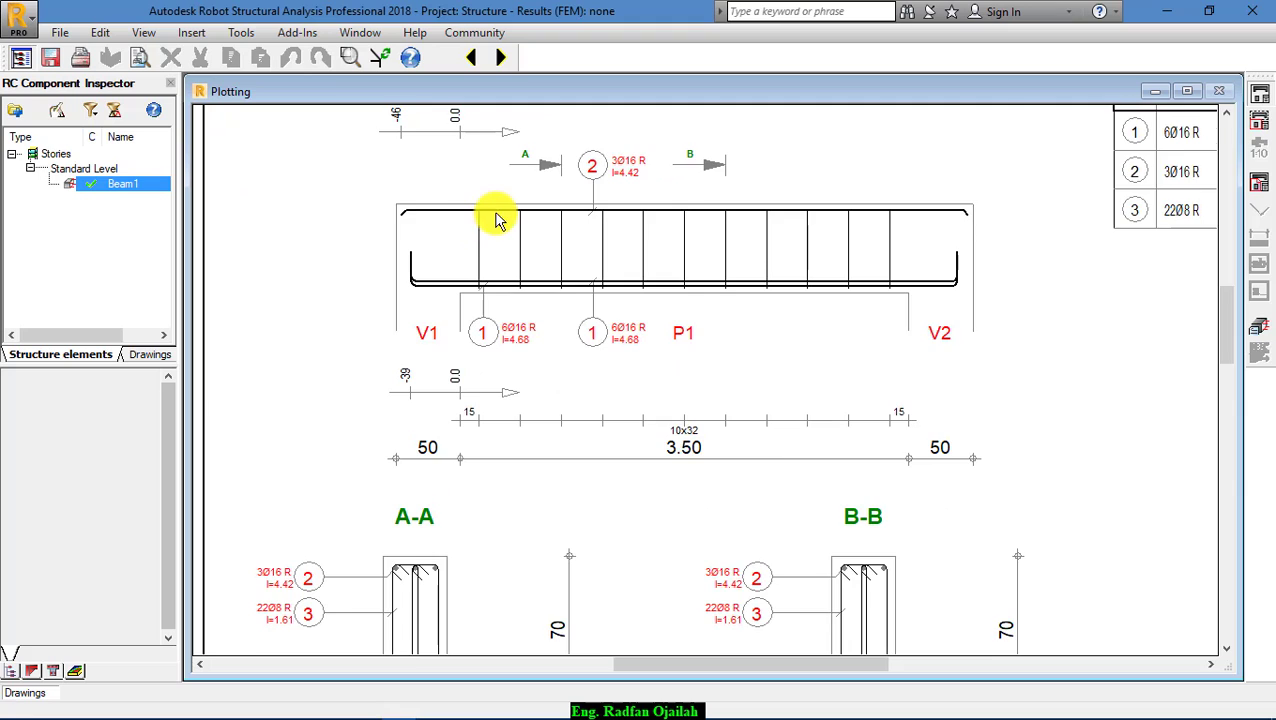
- Examine cross-section A-A on the drawing, checking the top bars, the bottom bar layers and the stirrups
scroll(453, 468, "up", 3)
scroll(453, 468, "up", 2)
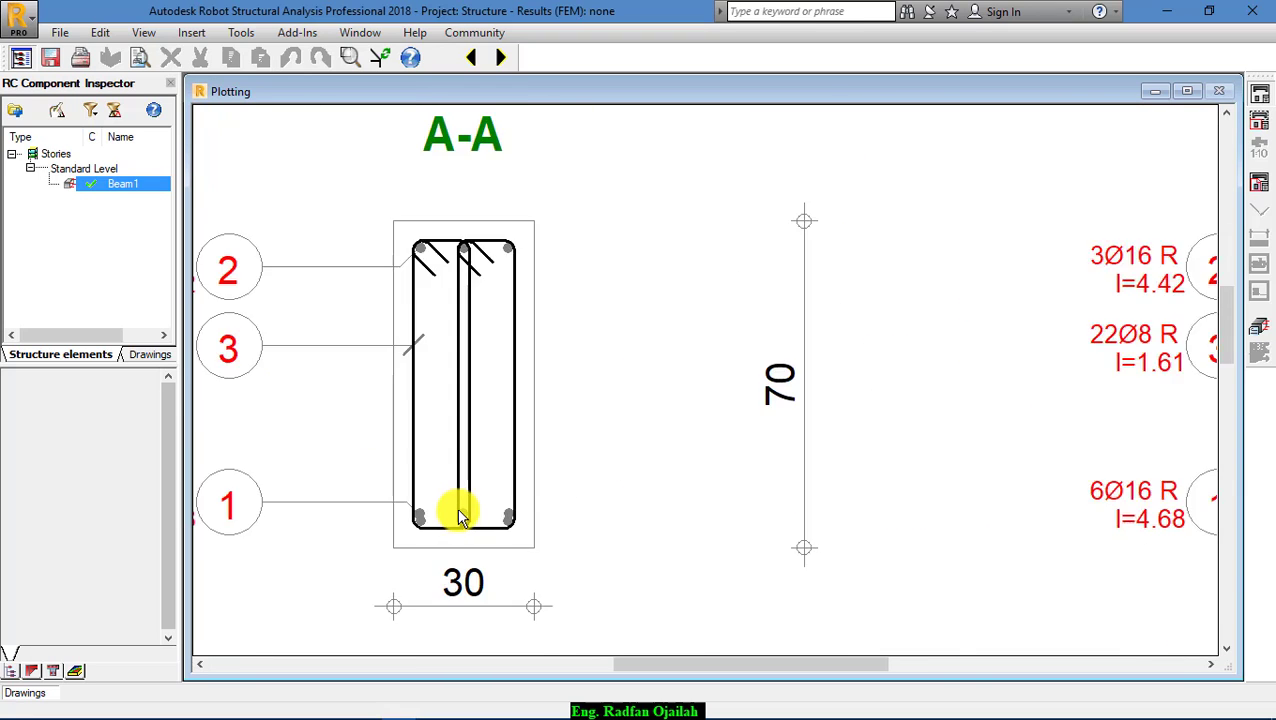
scroll(457, 510, "up", 1)
scroll(458, 506, "down", 1)
scroll(442, 550, "up", 2)
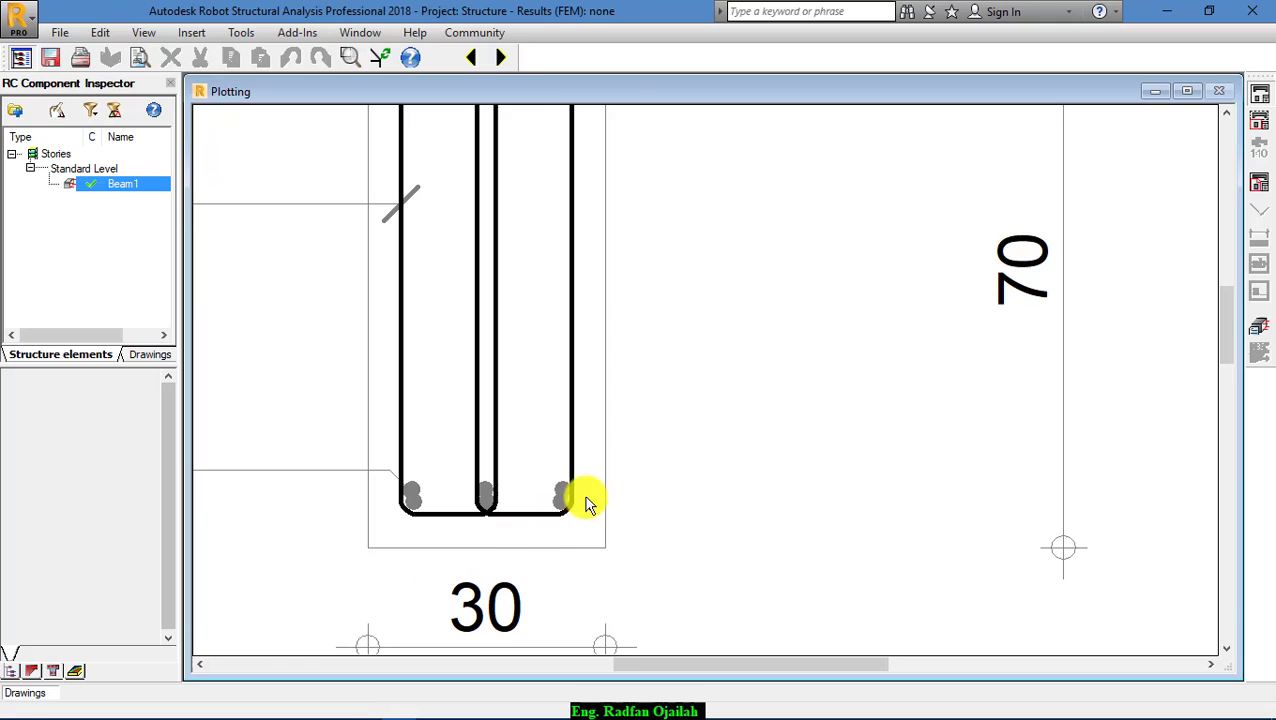
scroll(564, 570, "down", 2)
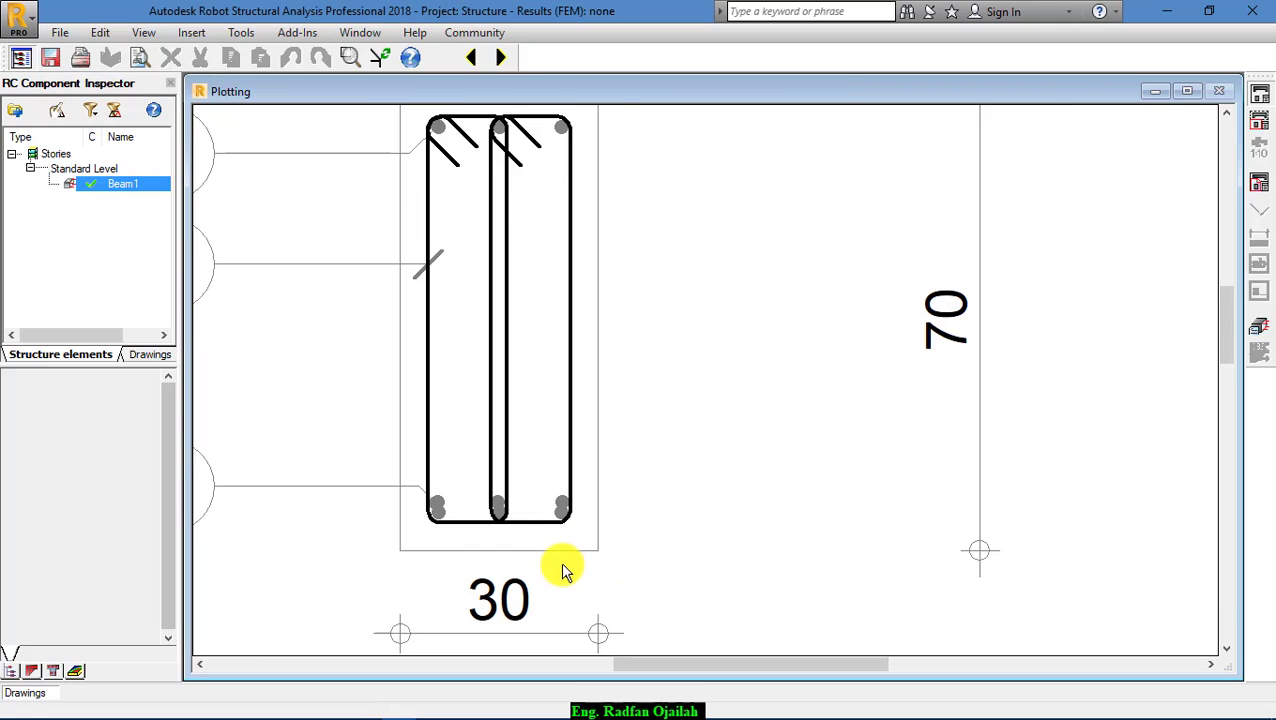
scroll(478, 518, "down", 1)
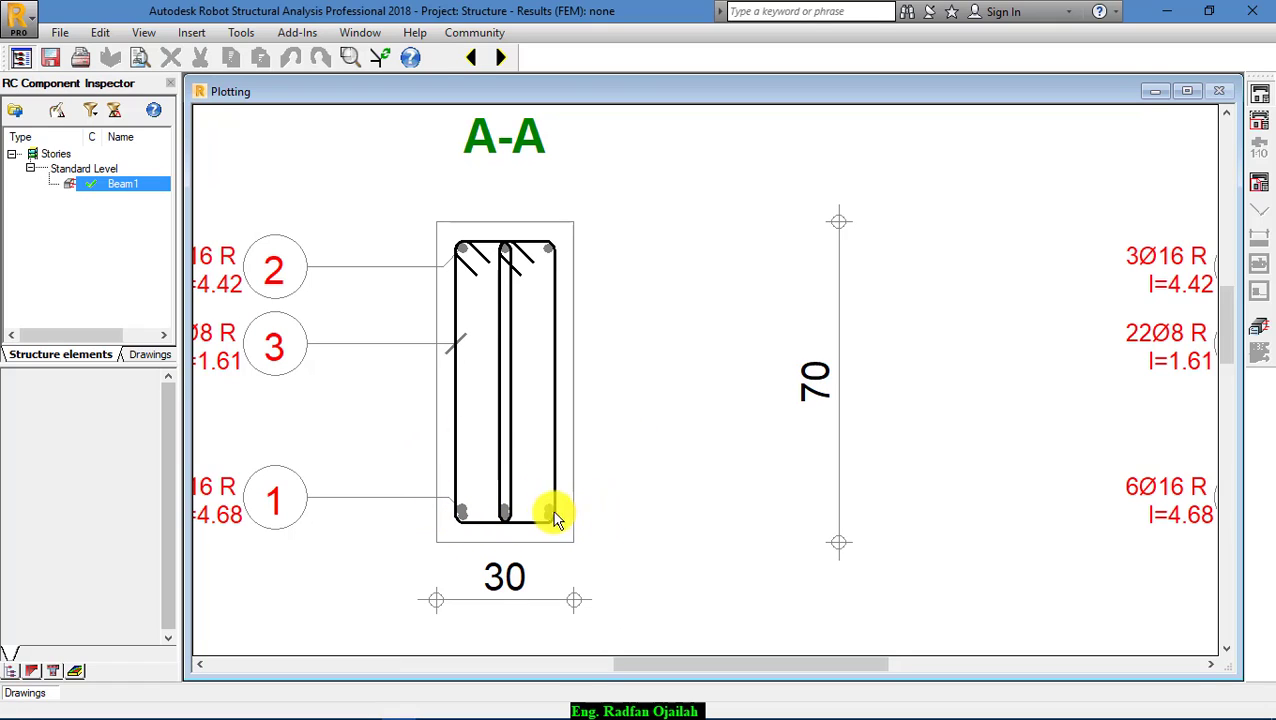
scroll(598, 501, "down", 1)
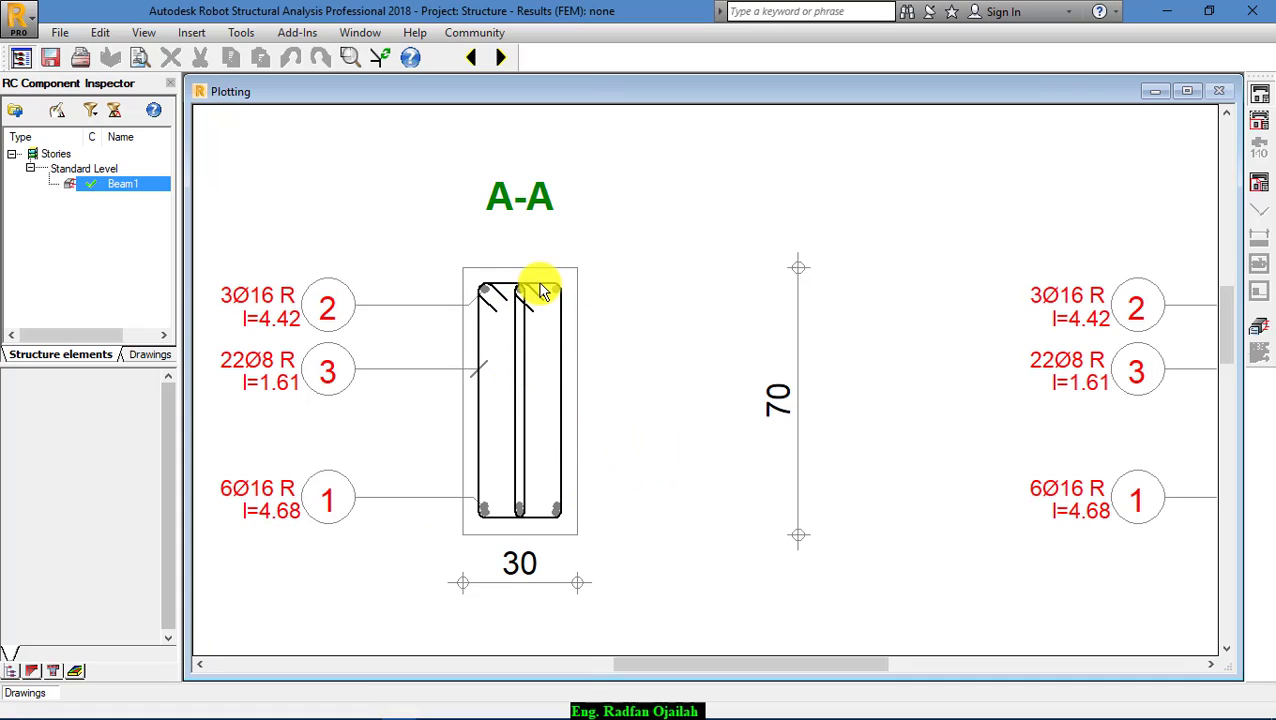
scroll(350, 190, "down", 2)
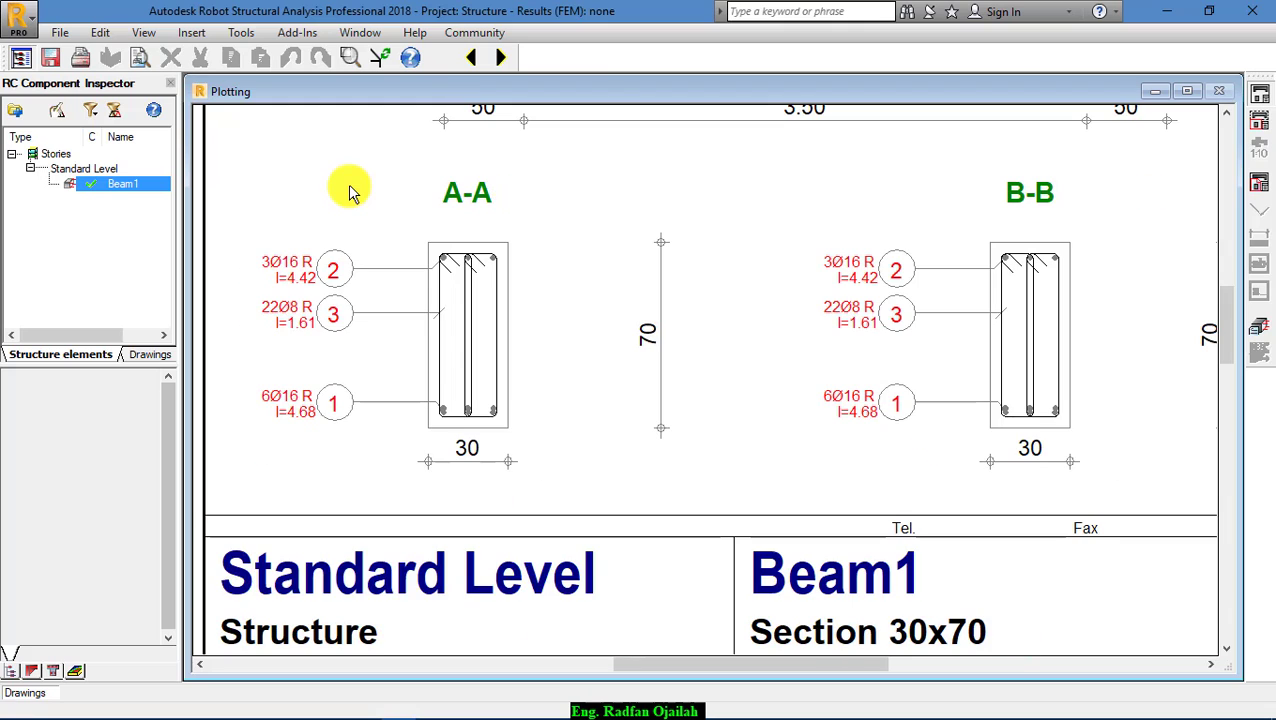
- Read the steel weight, concrete volume, formwork area, covers and scales in the drawing's title block
scroll(825, 265, "down", 1)
scroll(504, 476, "down", 1)
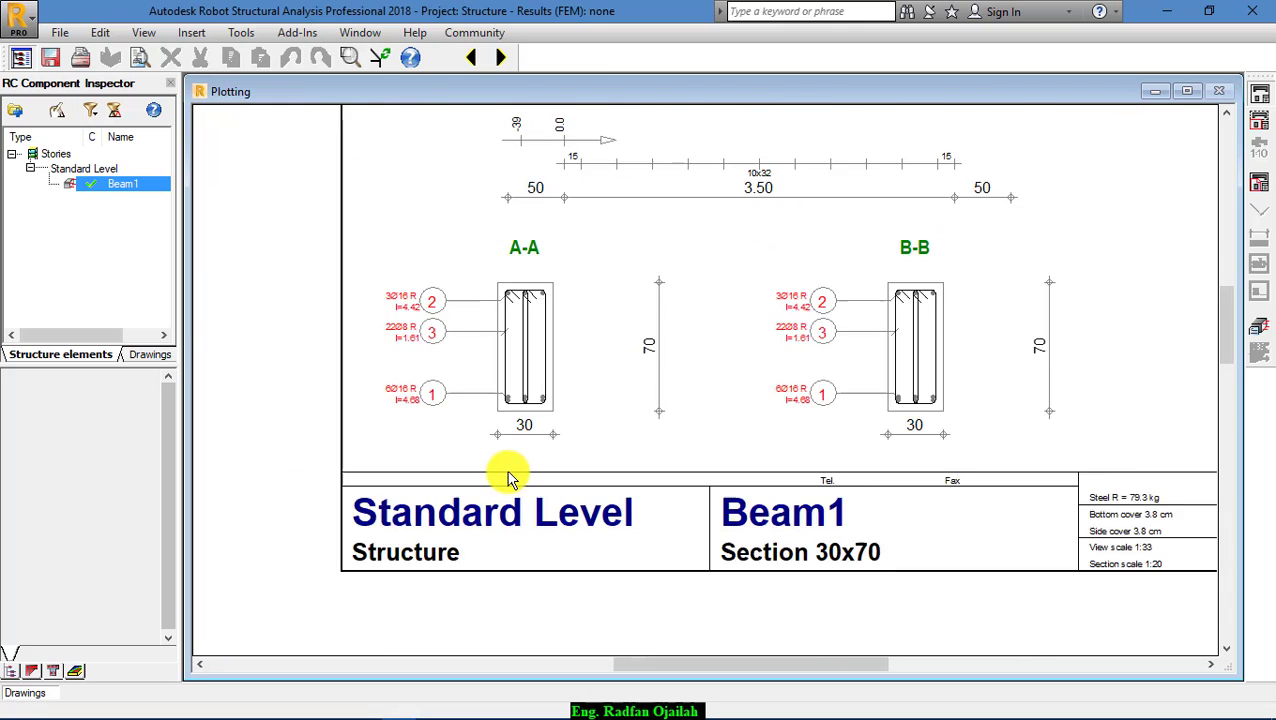
scroll(547, 456, "down", 1)
scroll(837, 513, "down", 1)
scroll(1090, 527, "down", 1)
scroll(1090, 527, "up", 2)
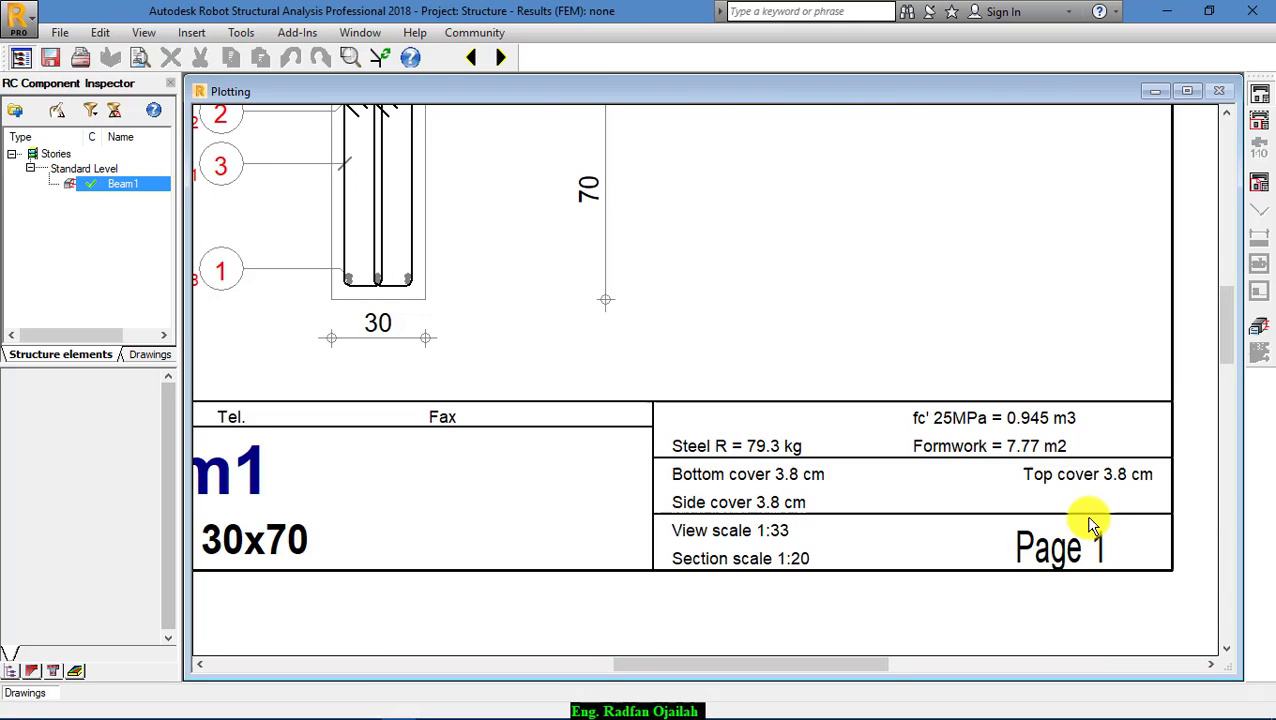
scroll(1085, 530, "up", 1)
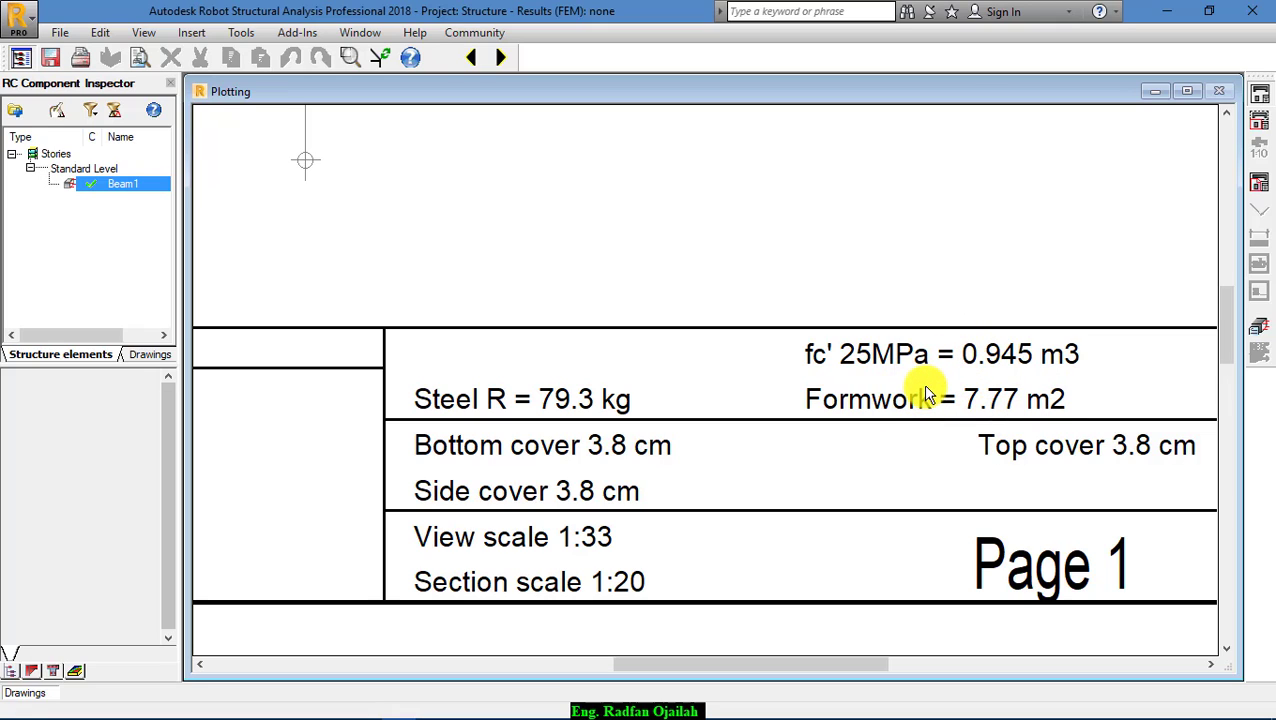
scroll(928, 311, "down", 2)
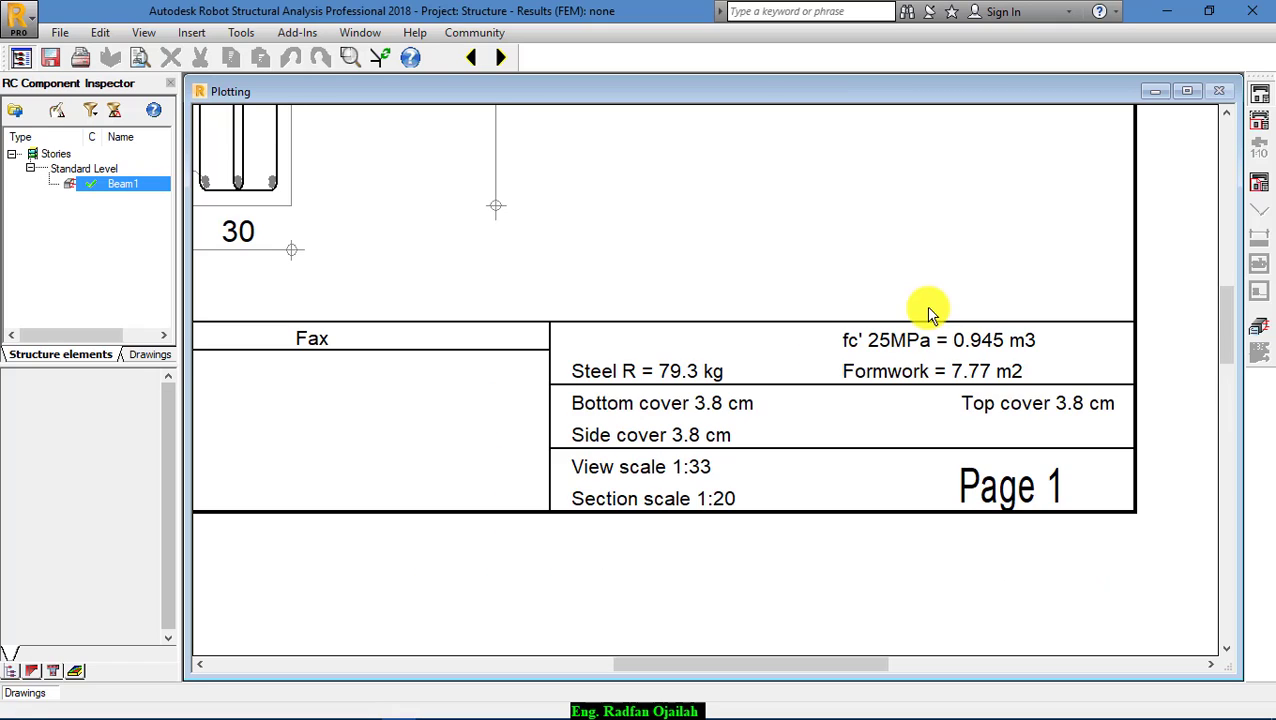
scroll(928, 311, "up", 1)
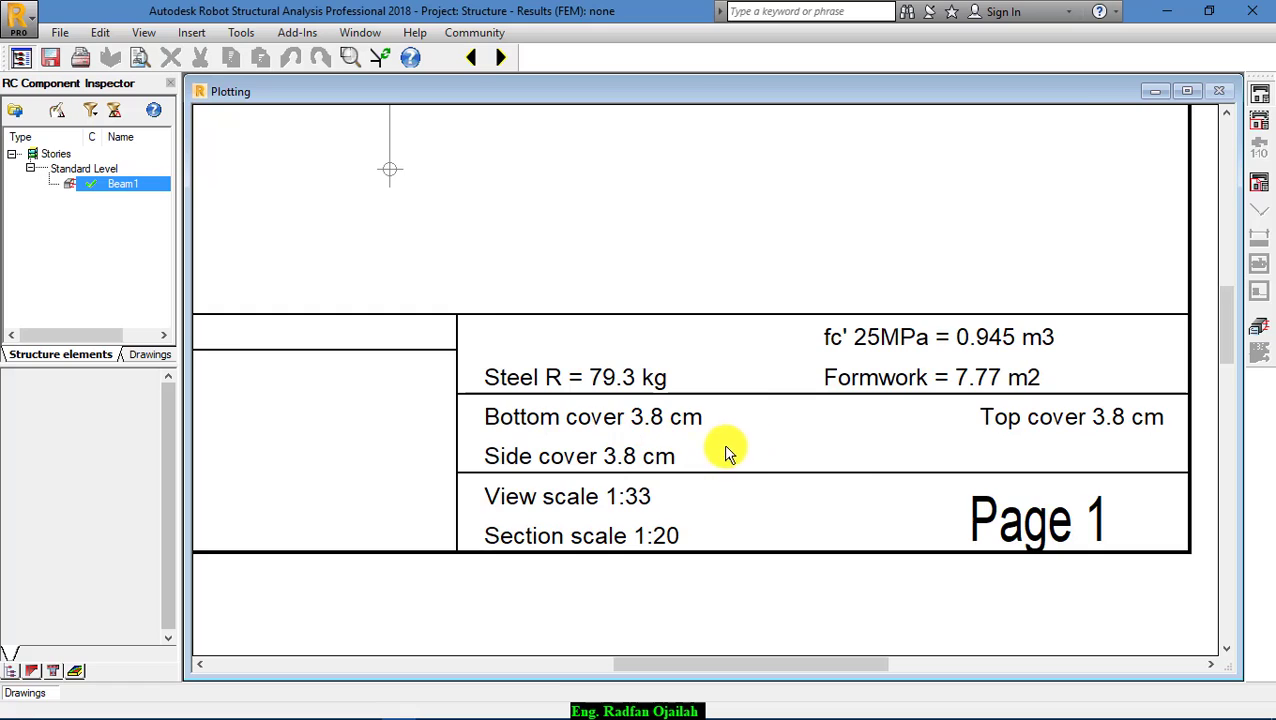
scroll(726, 450, "down", 1)
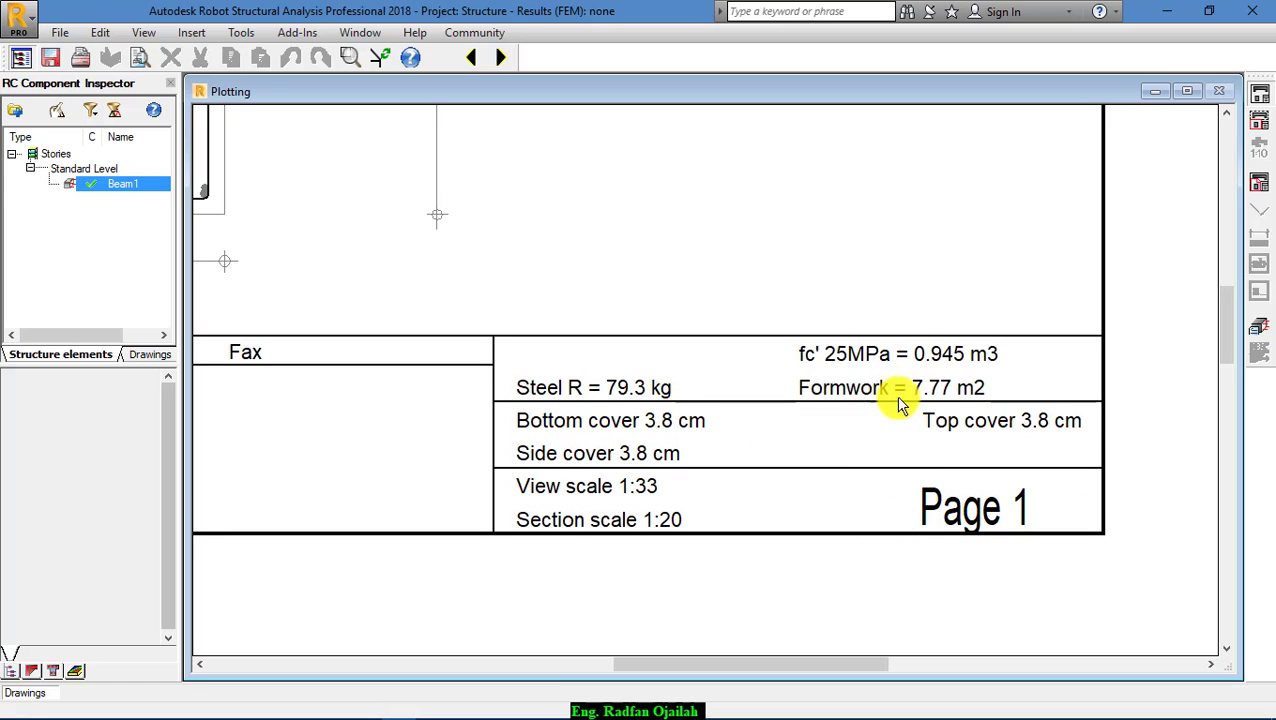
- Review the complete drawing sheet and return to the beam's reinforcement view
scroll(955, 530, "up", 5)
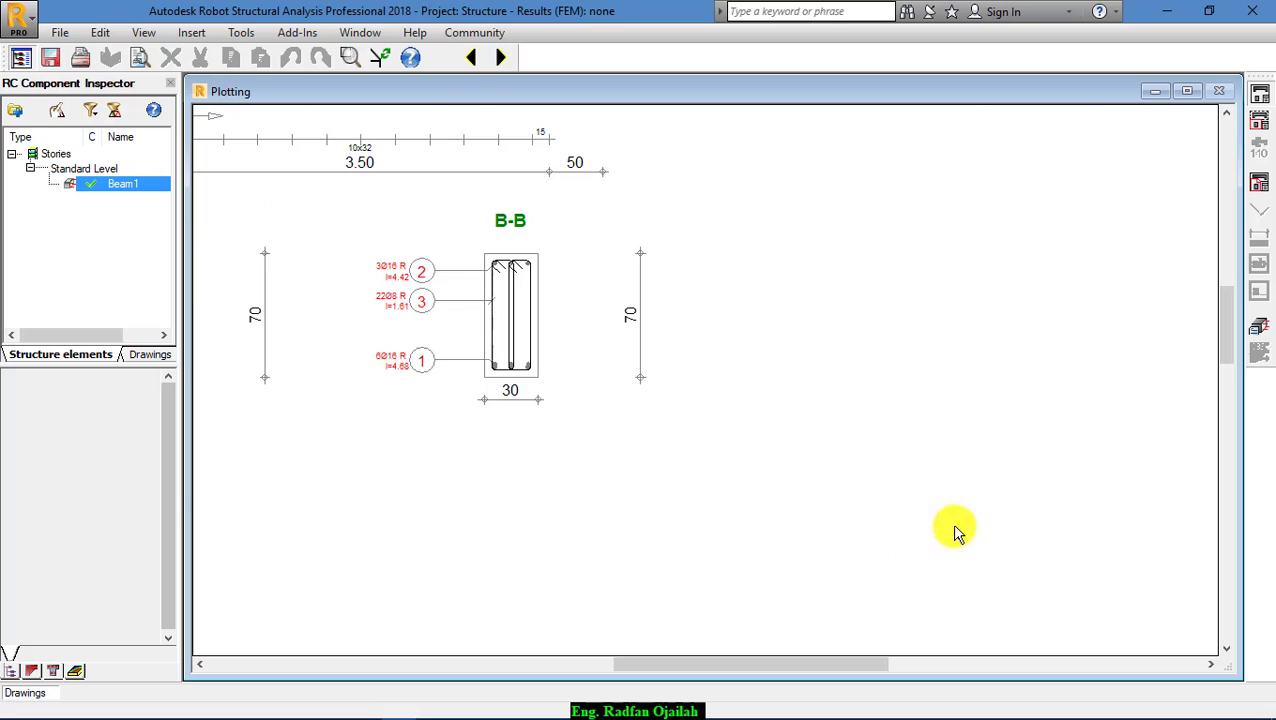
scroll(980, 520, "down", 2)
scroll(690, 145, "up", 2)
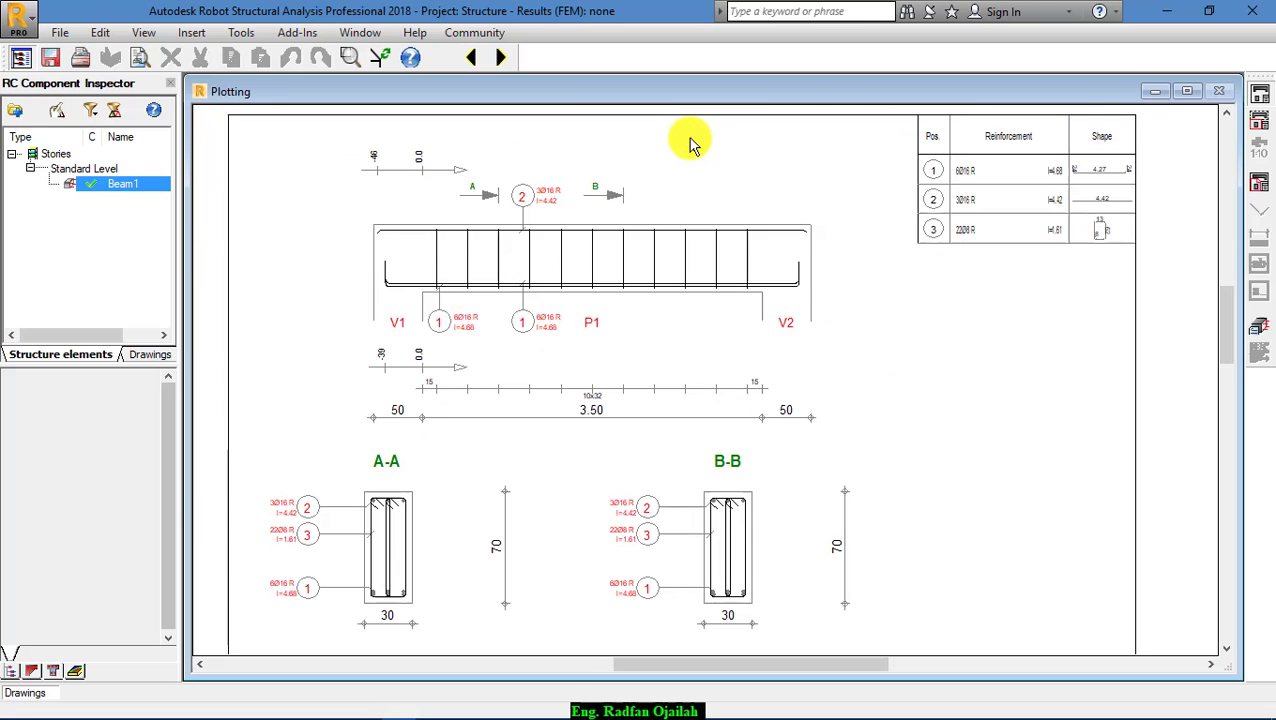
scroll(690, 150, "down", 2)
left_click(1259, 327)
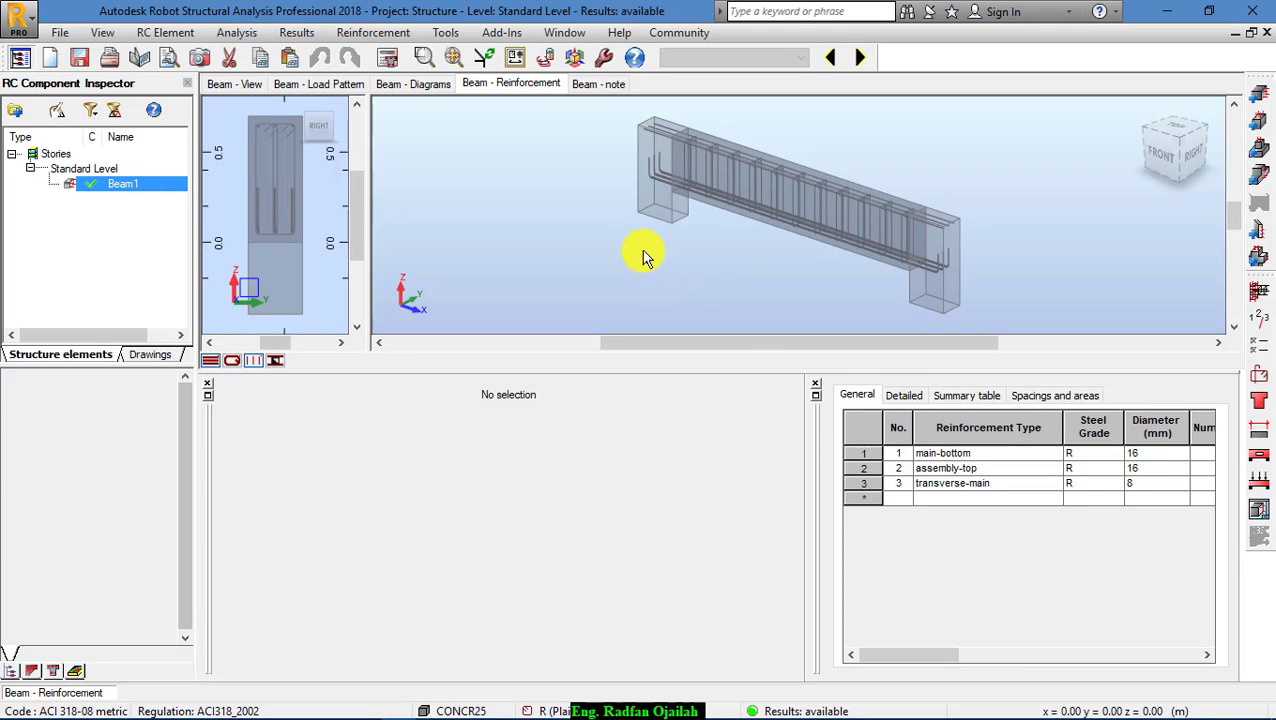
- Open the beam's calculation note and read its material properties, geometry, calculation options and loads
left_click(597, 85)
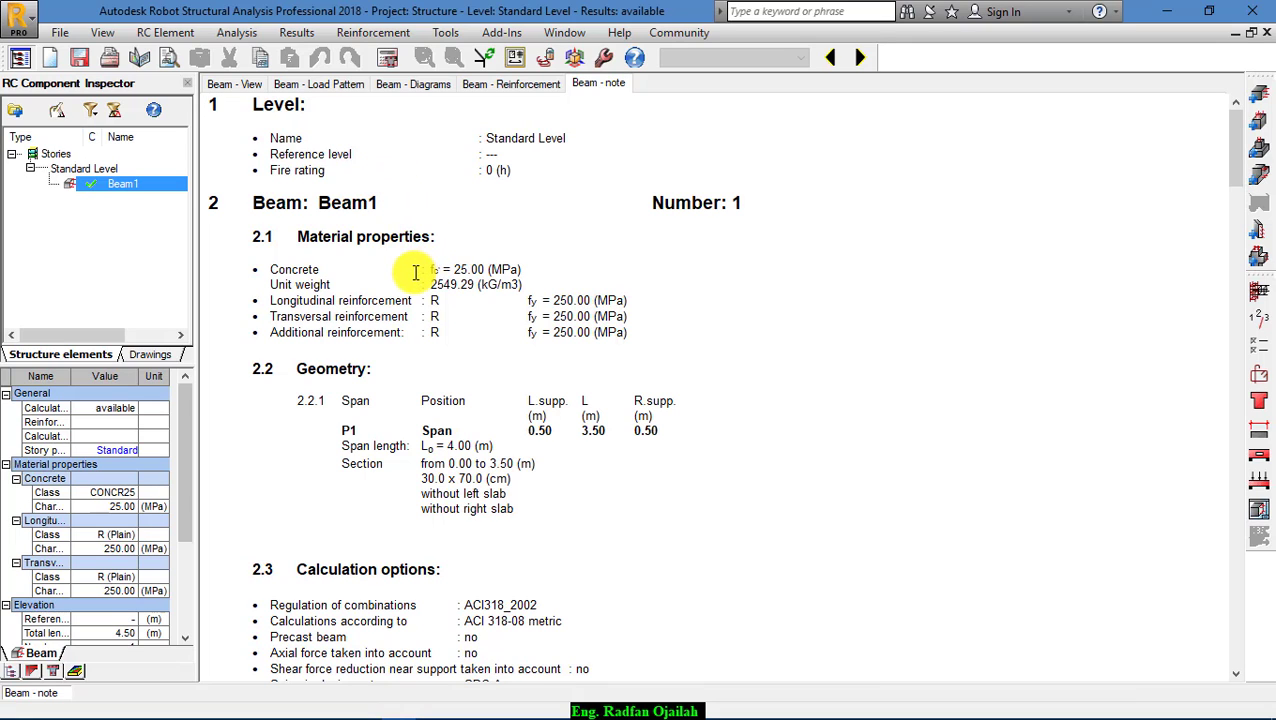
scroll(415, 272, "down", 5)
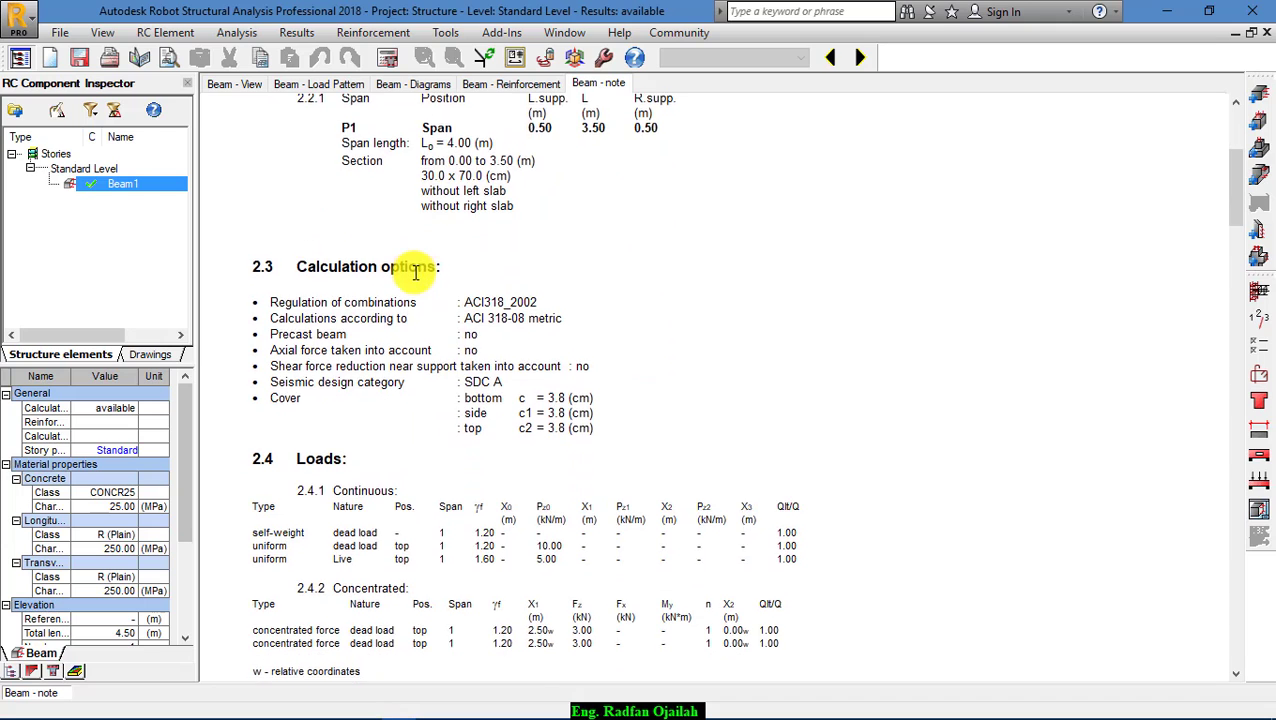
scroll(415, 272, "down", 3)
scroll(415, 272, "down", 6)
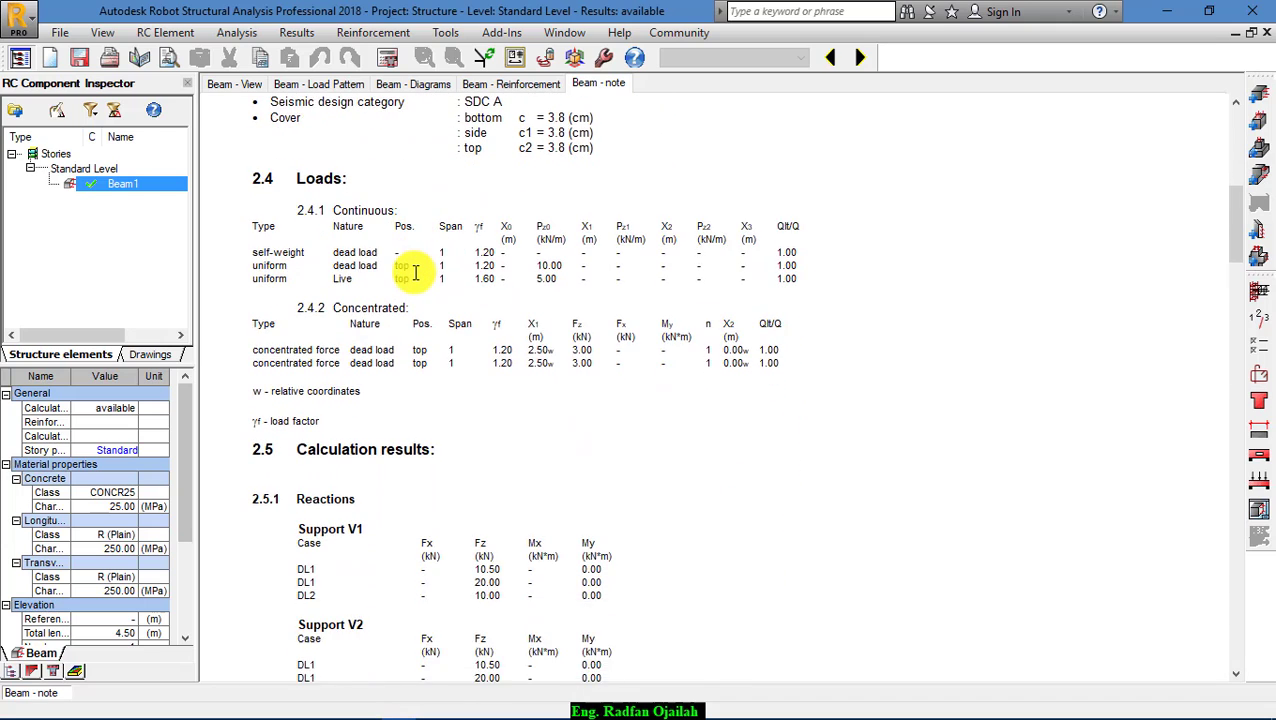
- Review the note's calculation results, from reactions, internal forces and deflections through detailed results and reinforcement to the material survey
scroll(415, 272, "down", 6)
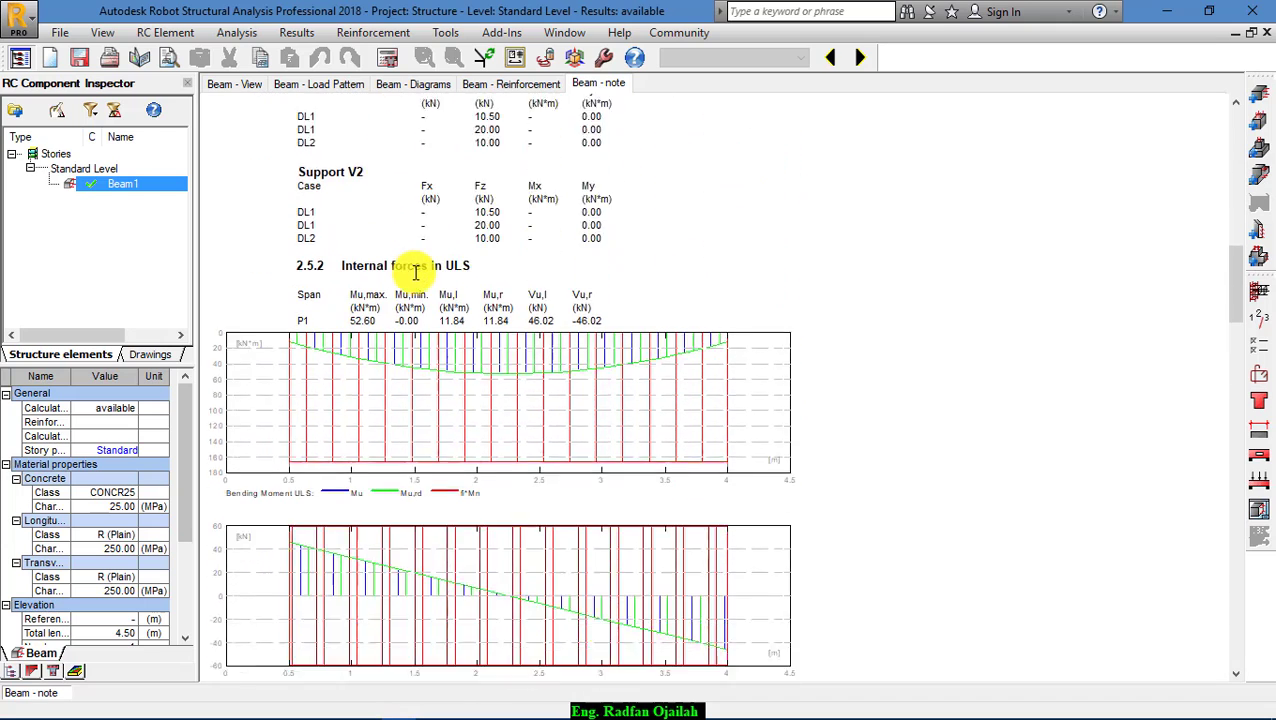
scroll(415, 272, "down", 4)
scroll(415, 272, "up", 1)
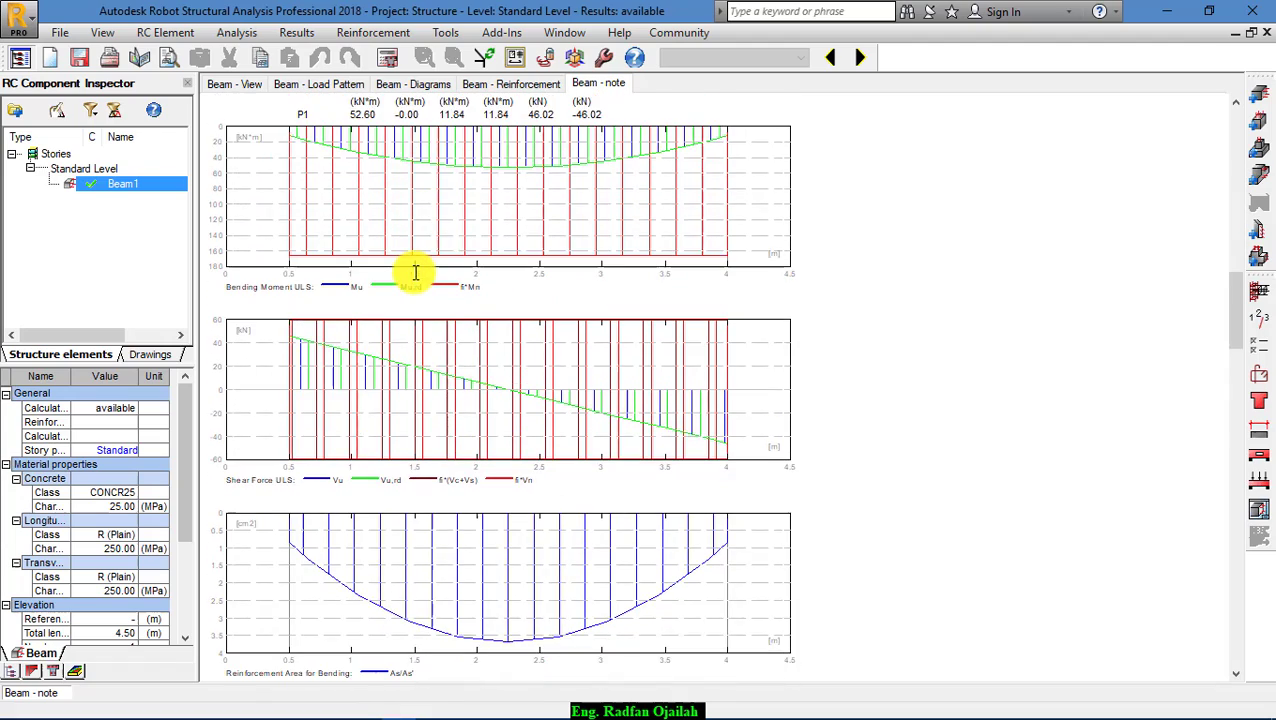
scroll(415, 272, "down", 6)
scroll(415, 272, "down", 12)
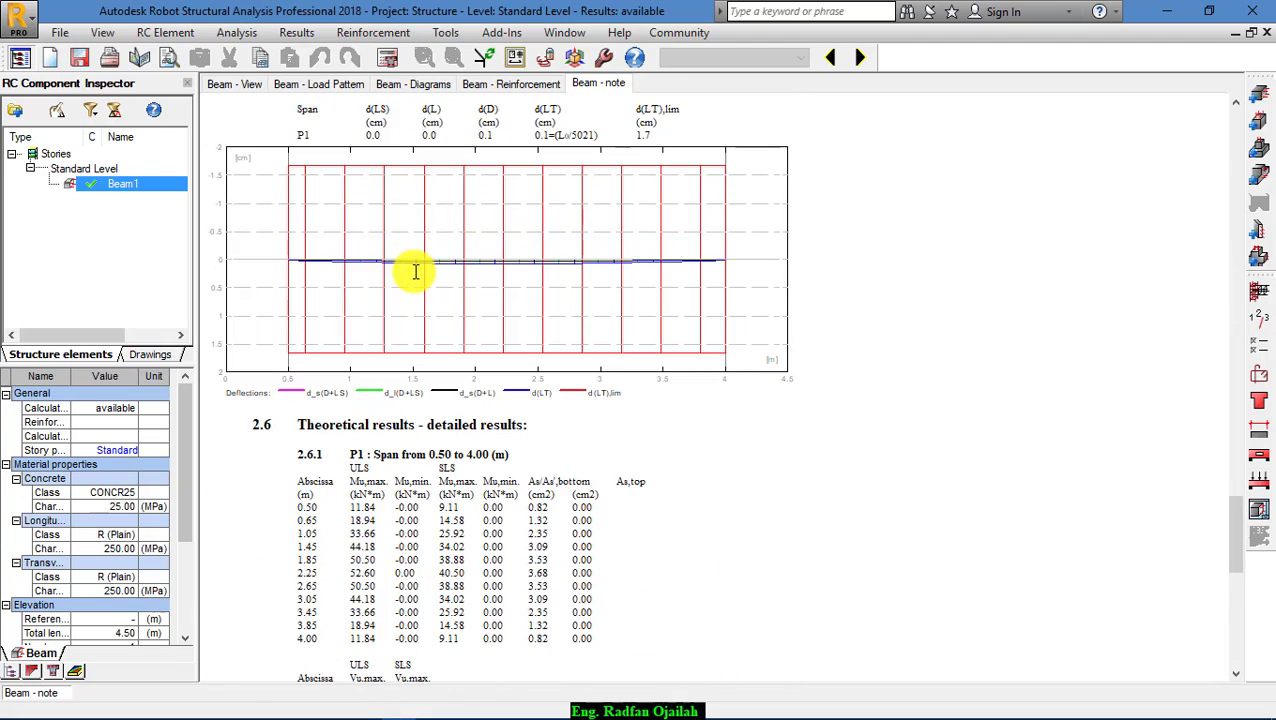
scroll(415, 272, "down", 10)
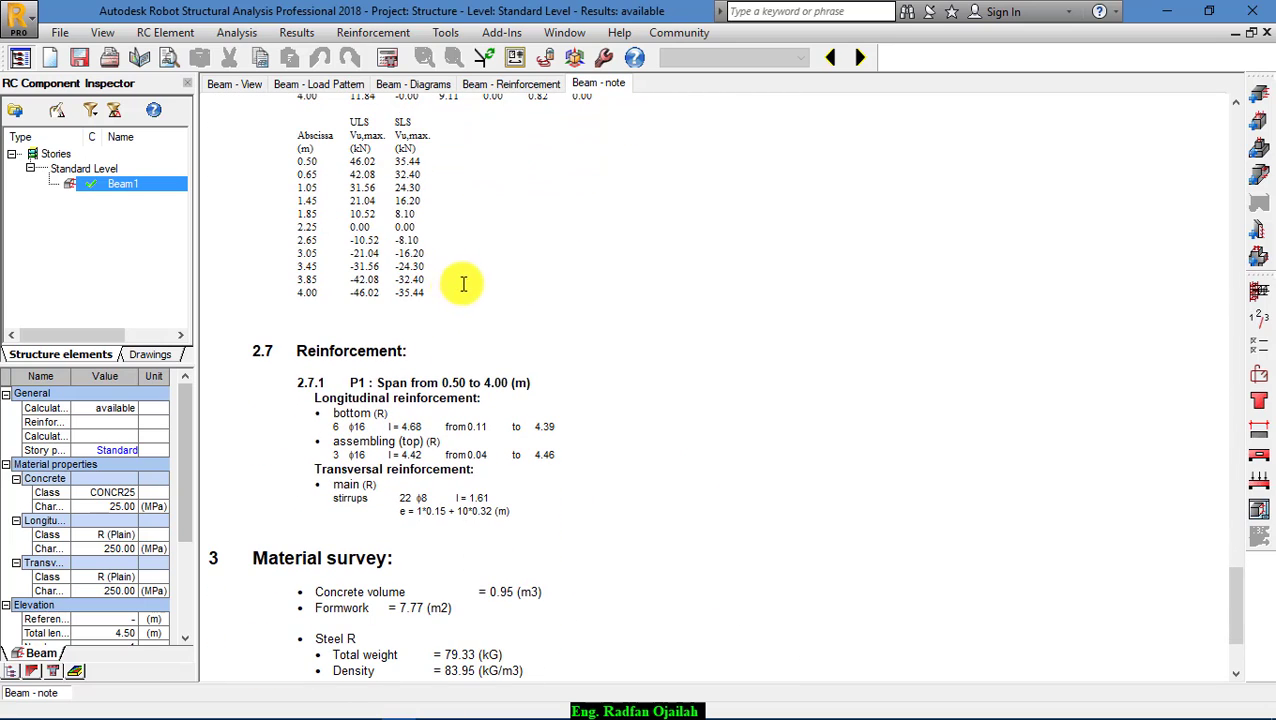
scroll(362, 345, "down", 3)
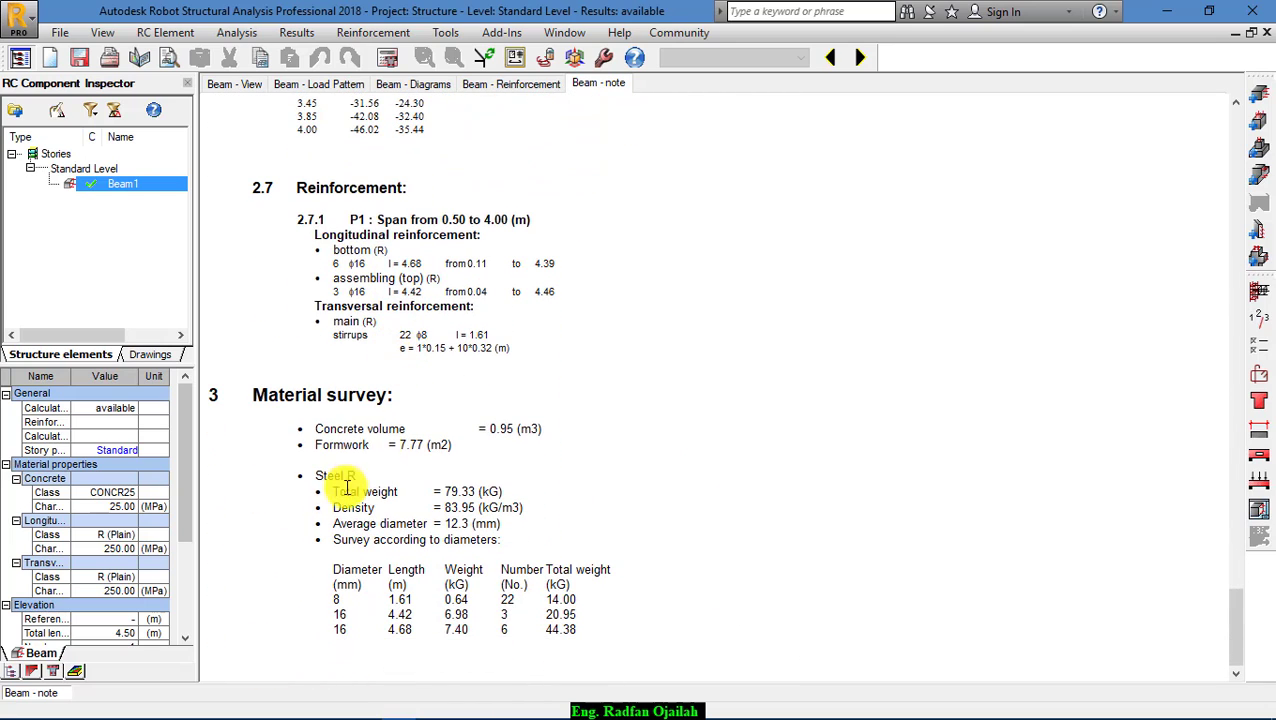